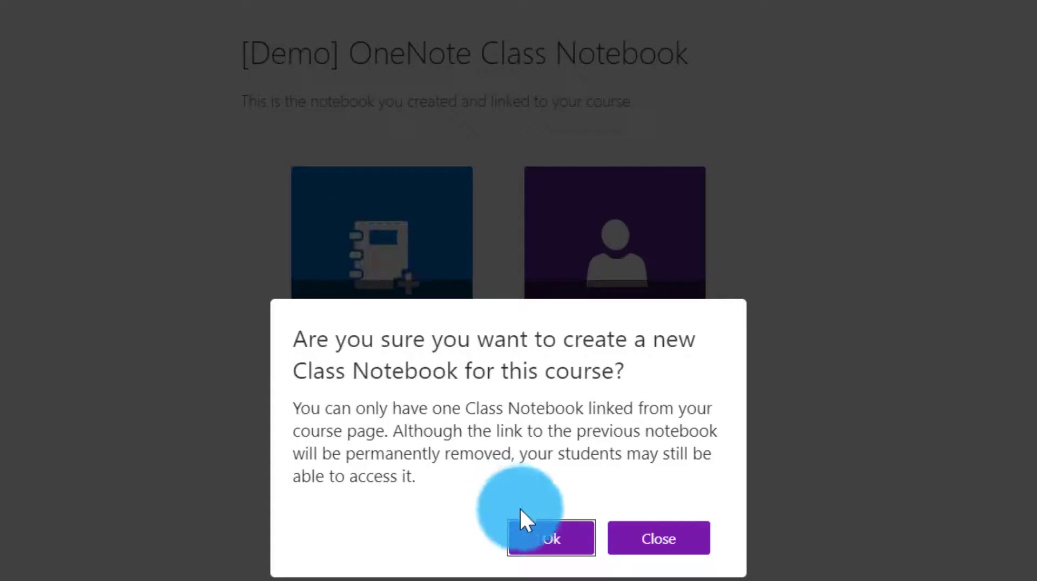
Confirm creating a new Class Notebook for the course and delete the ending of its suggested name
left_click(540, 536)
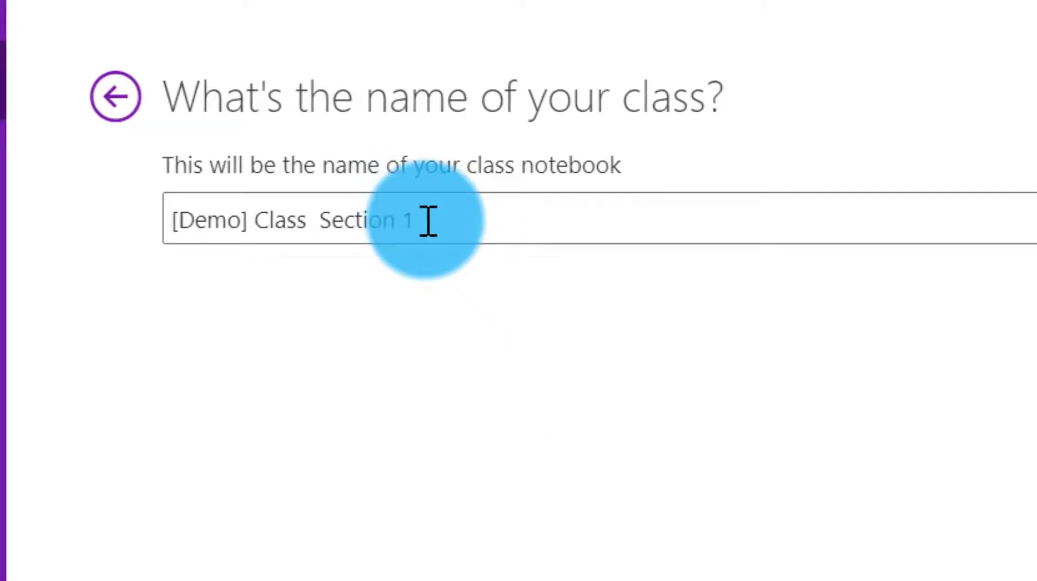
left_click(429, 222)
key("BackSpace")
key("BackSpace")
key("BackSpace")
key("BackSpace")
key("BackSpace")
key("BackSpace")
key("BackSpace")
key("BackSpace")
key("BackSpace")
key("BackSpace")
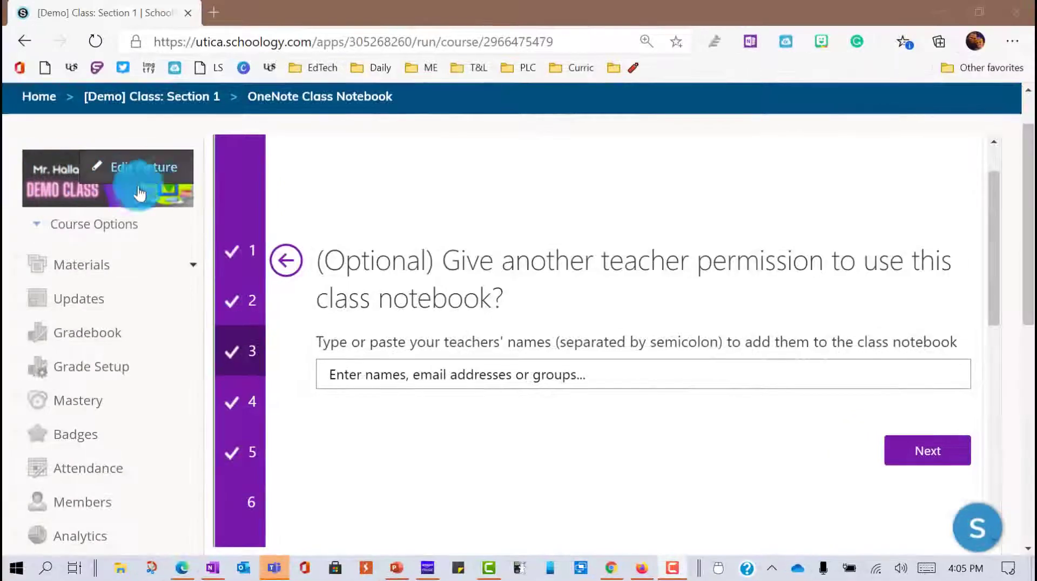
Find another teacher by first name, give them permission to use the class notebook, and continue the setup
mouse_move(264, 215)
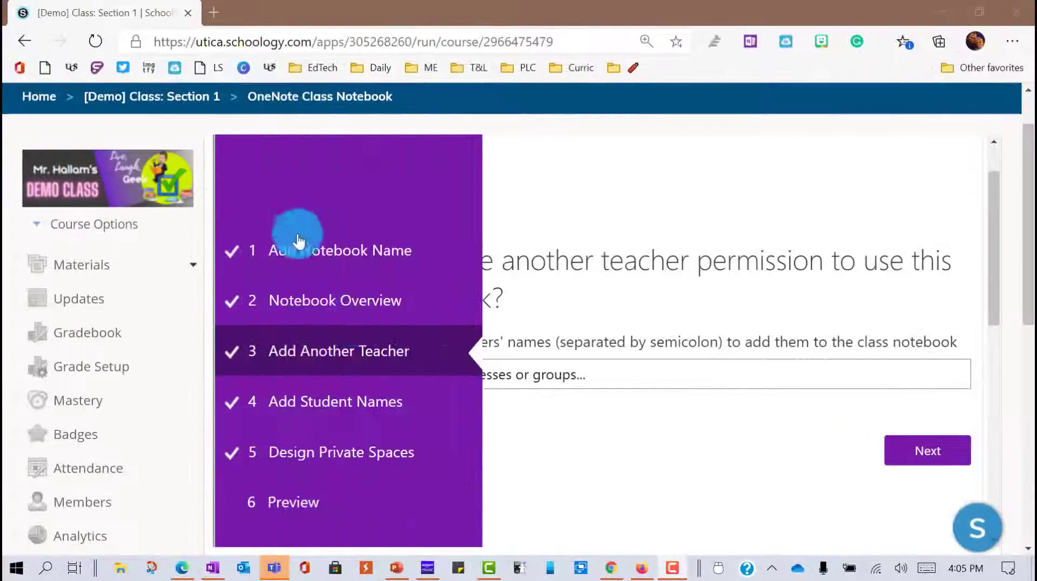
left_click(503, 374)
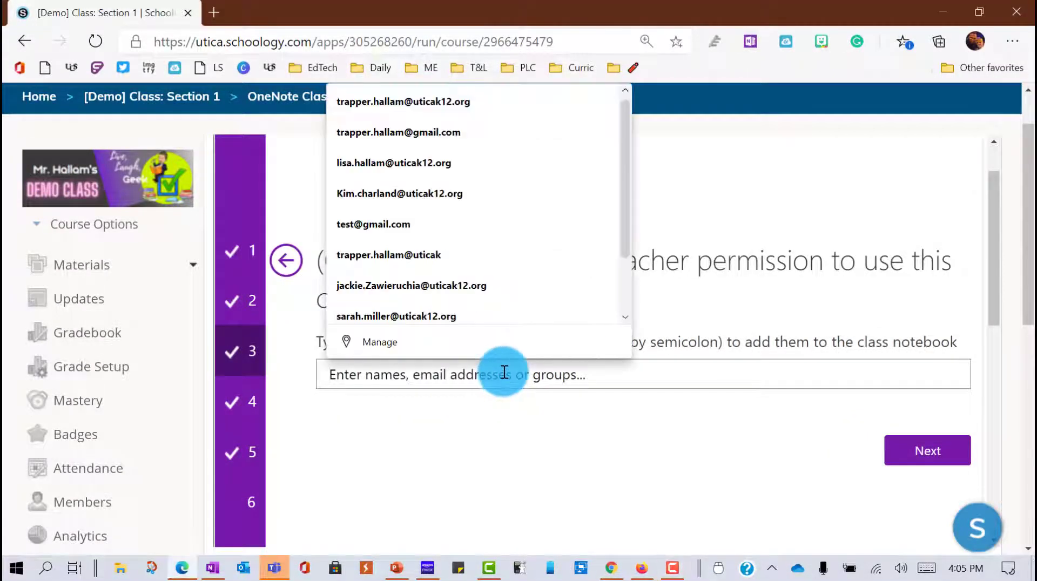
type("jerry")
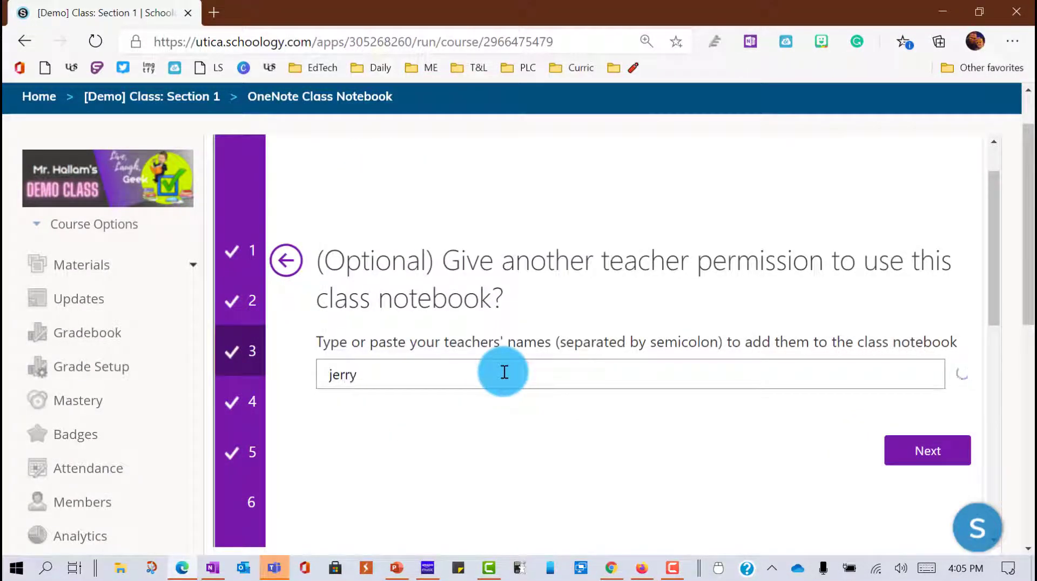
left_click(480, 412)
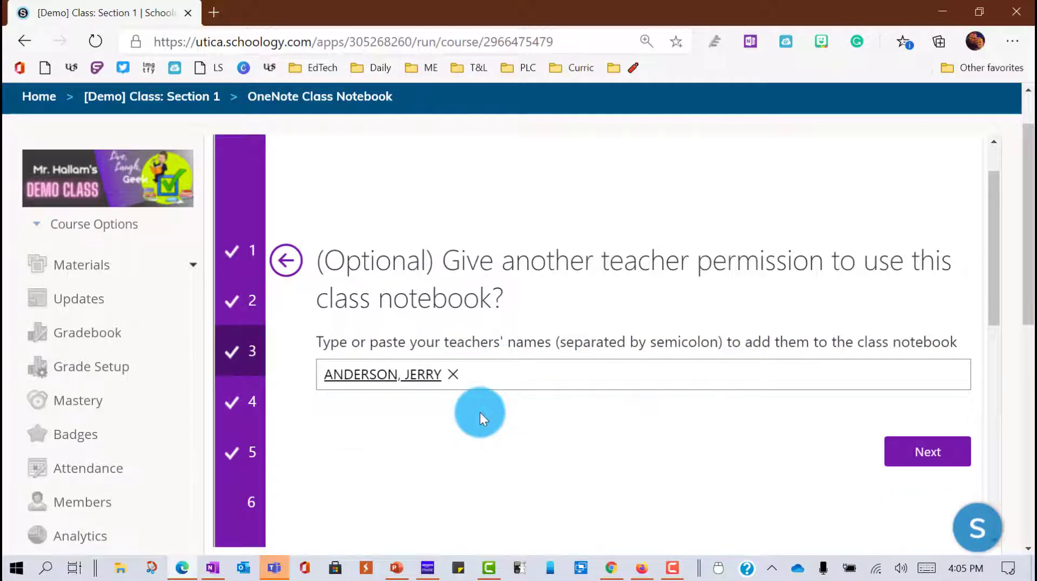
left_click(918, 456)
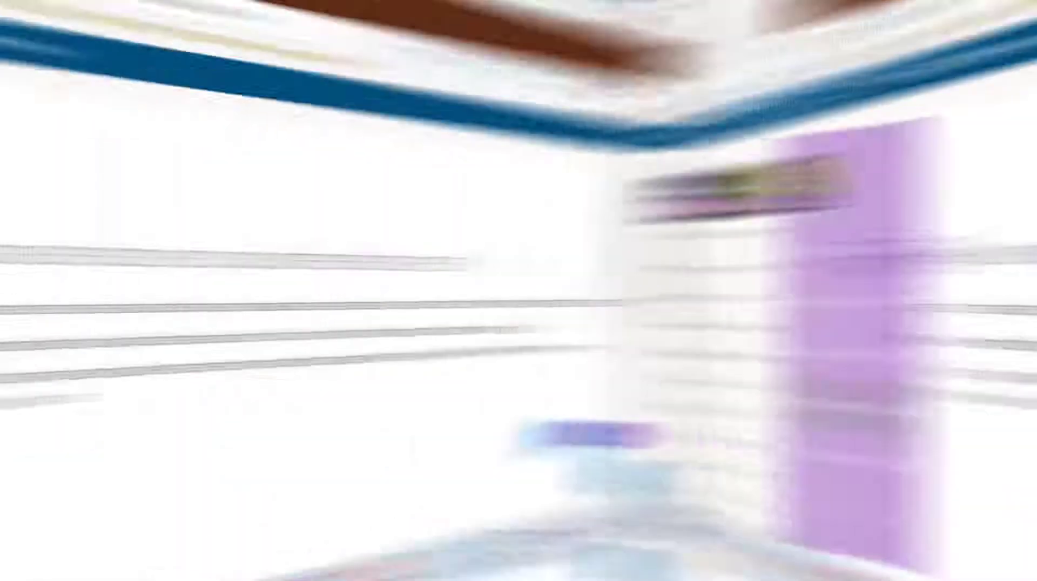
Continue to the private space design and remove the Quizzes, Homework and Class Notes sections
left_click(906, 475)
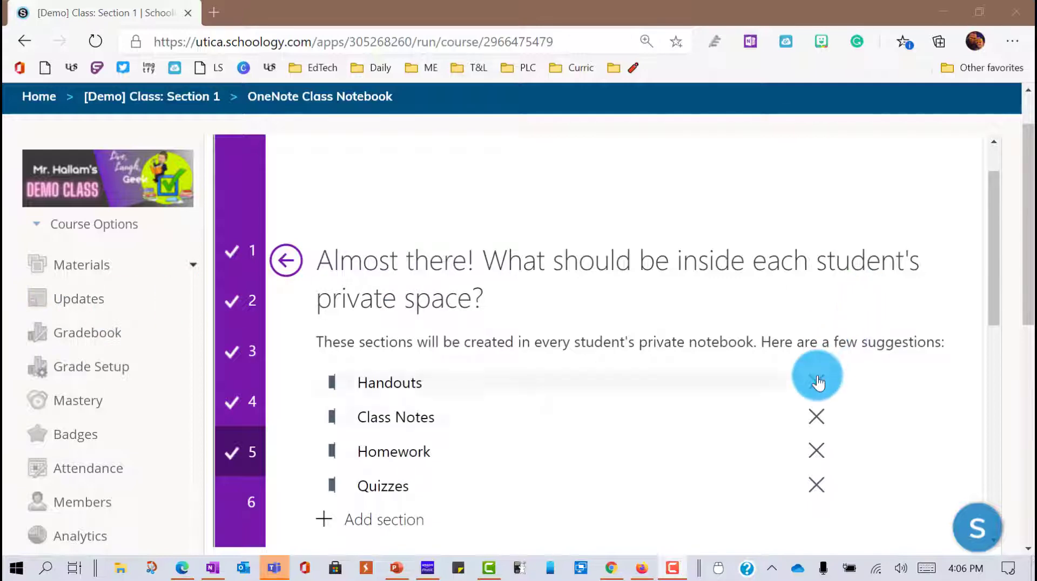
left_click(816, 485)
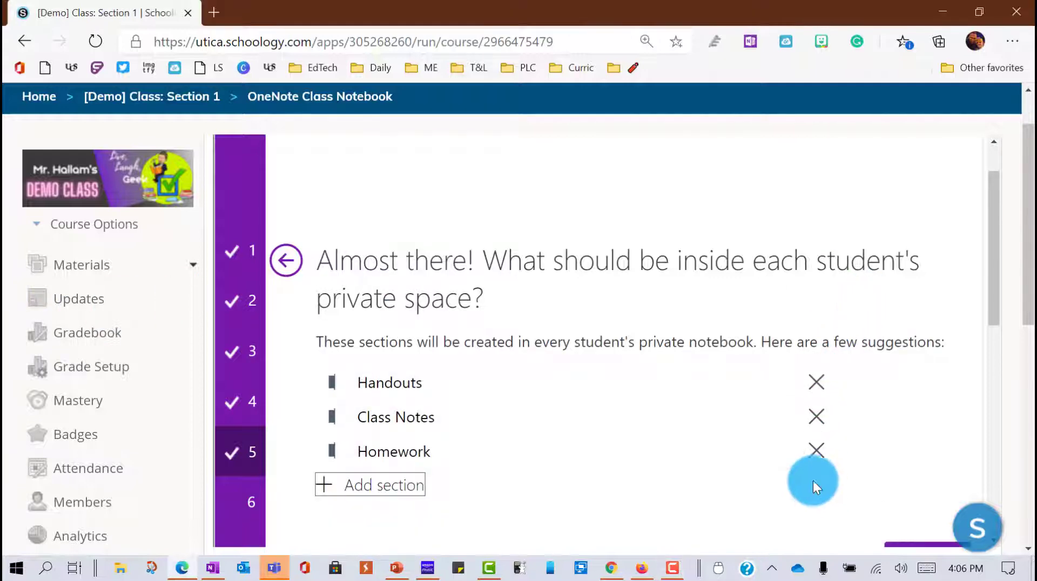
left_click(816, 450)
left_click(815, 424)
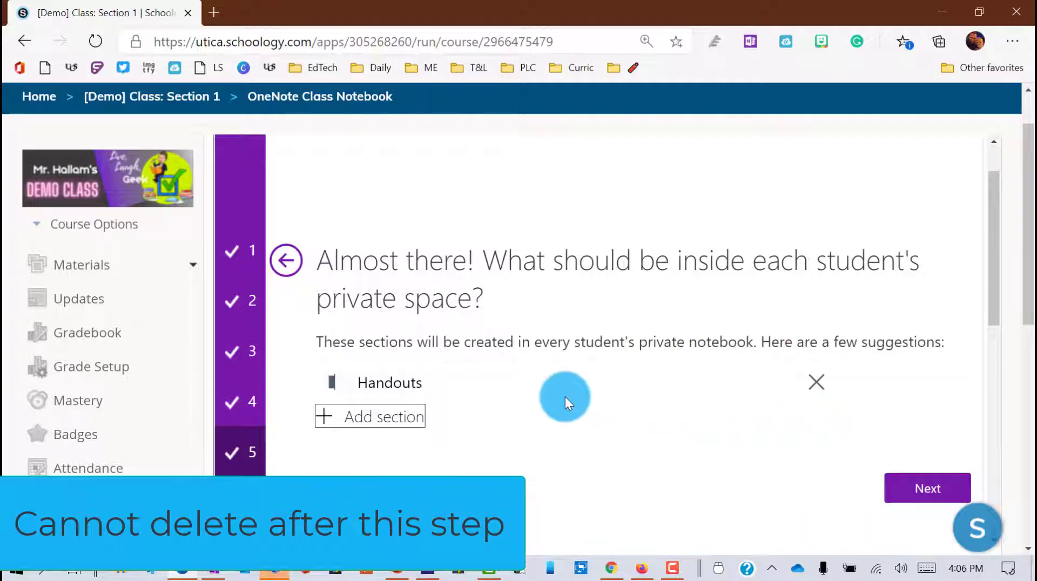
Rename the Handouts section to "Unit 1" and proceed to the notebook preview
left_click(430, 384)
key("BackSpace")
key("BackSpace")
key("BackSpace")
key("BackSpace")
key("BackSpace")
key("BackSpace")
key("BackSpace")
key("BackSpace")
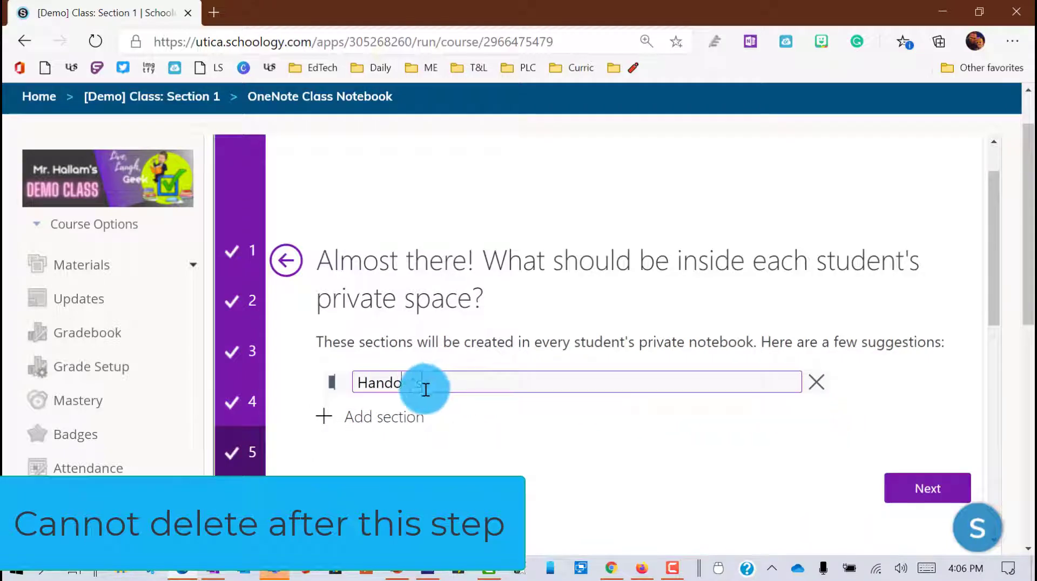
type("Uni")
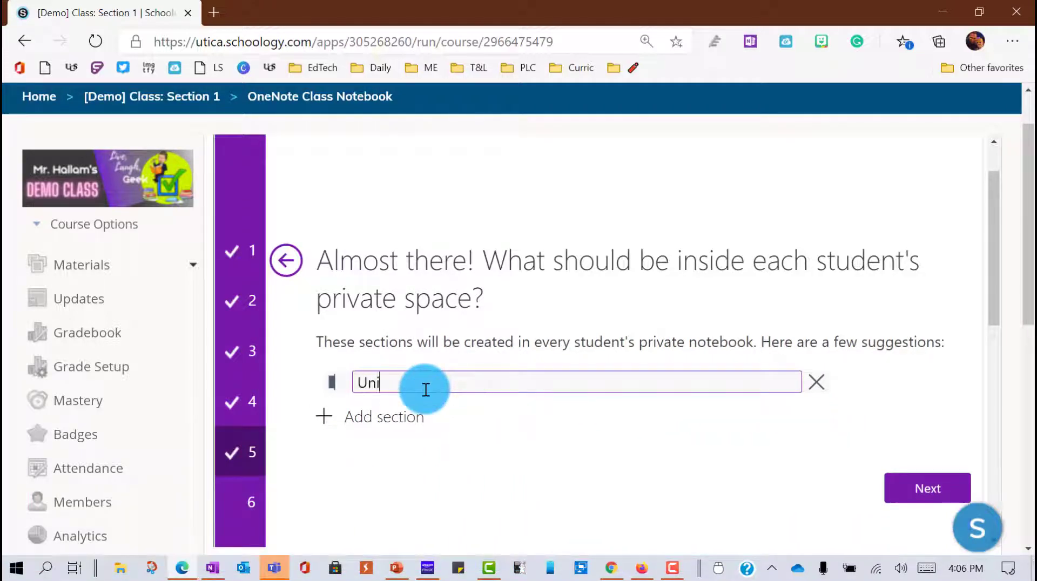
type("t 1")
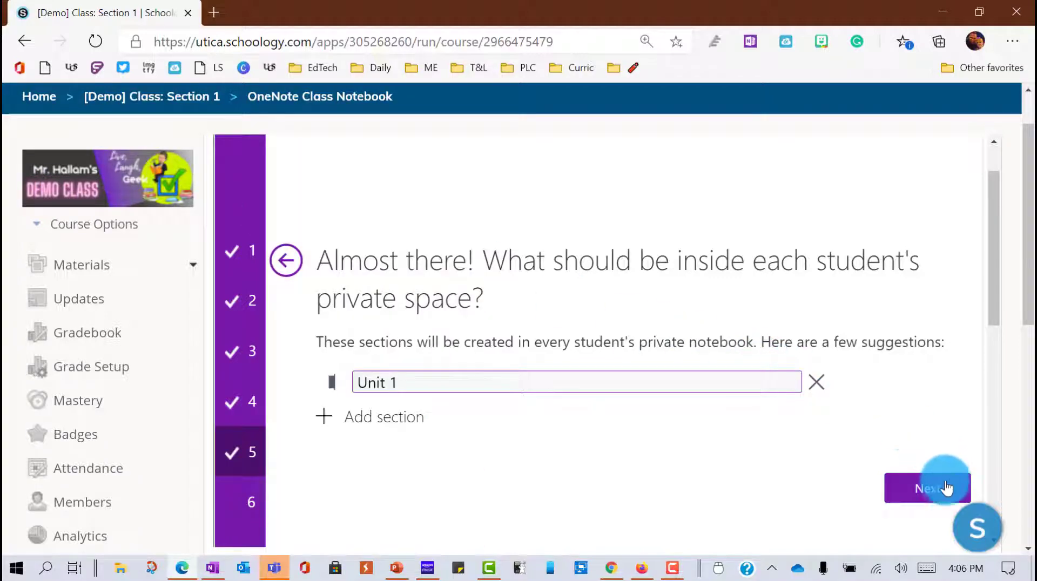
left_click(945, 491)
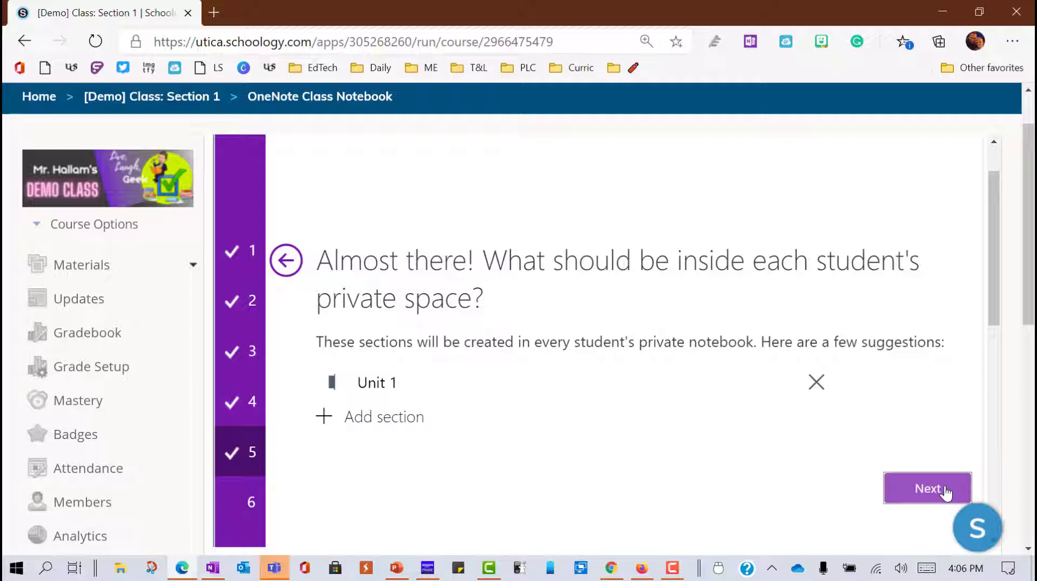
left_click(945, 491)
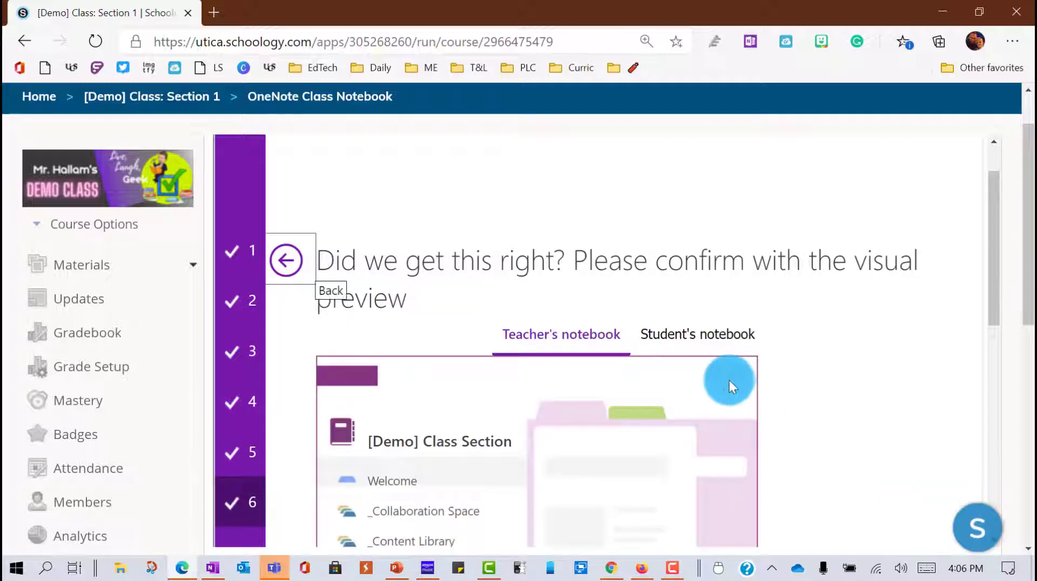
Check the teacher's and student's notebook previews and create the class notebook
scroll(727, 380, "down", 2)
scroll(727, 380, "up", 1)
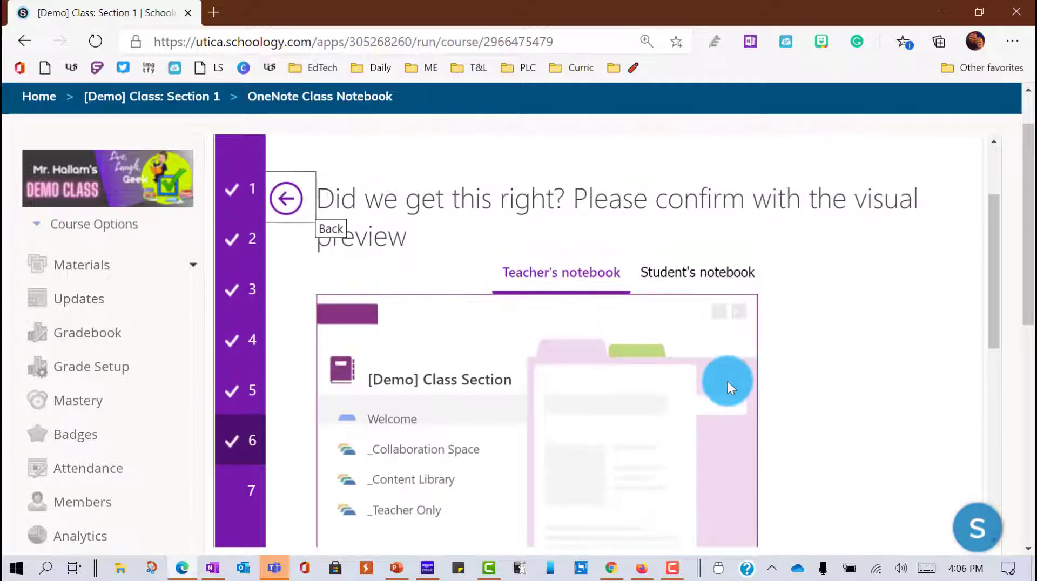
key("ctrl+minus")
scroll(728, 381, "down", 2)
left_click(735, 198)
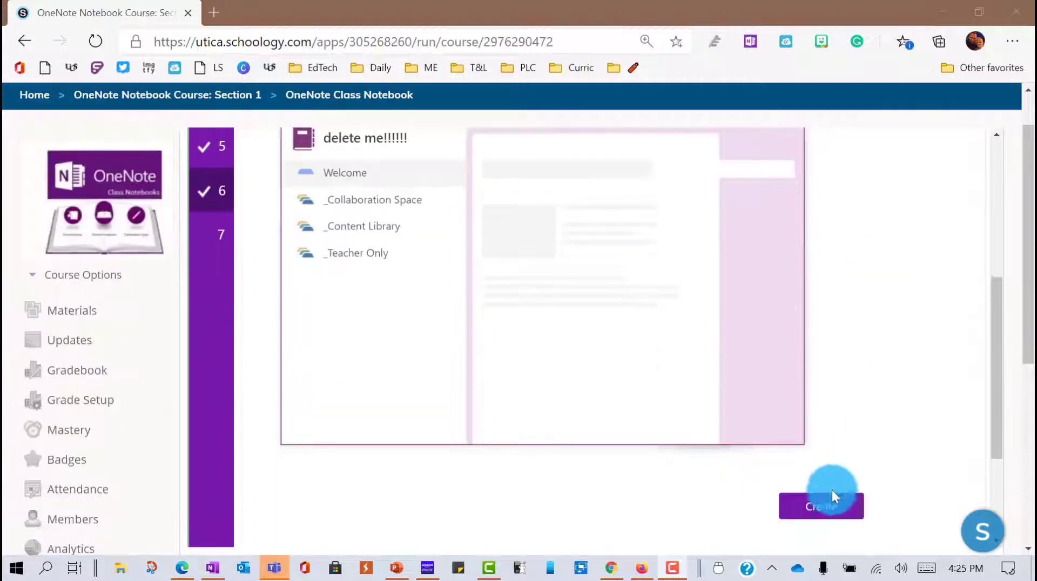
left_click(831, 495)
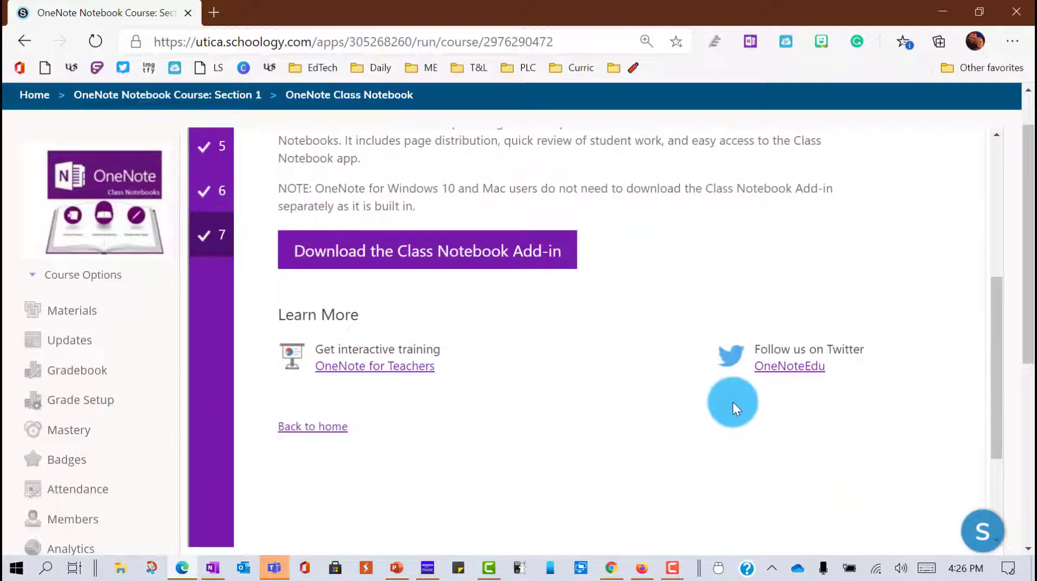
Open the newly created notebook in OneNote Online
scroll(734, 403, "up", 3)
scroll(733, 403, "up", 1)
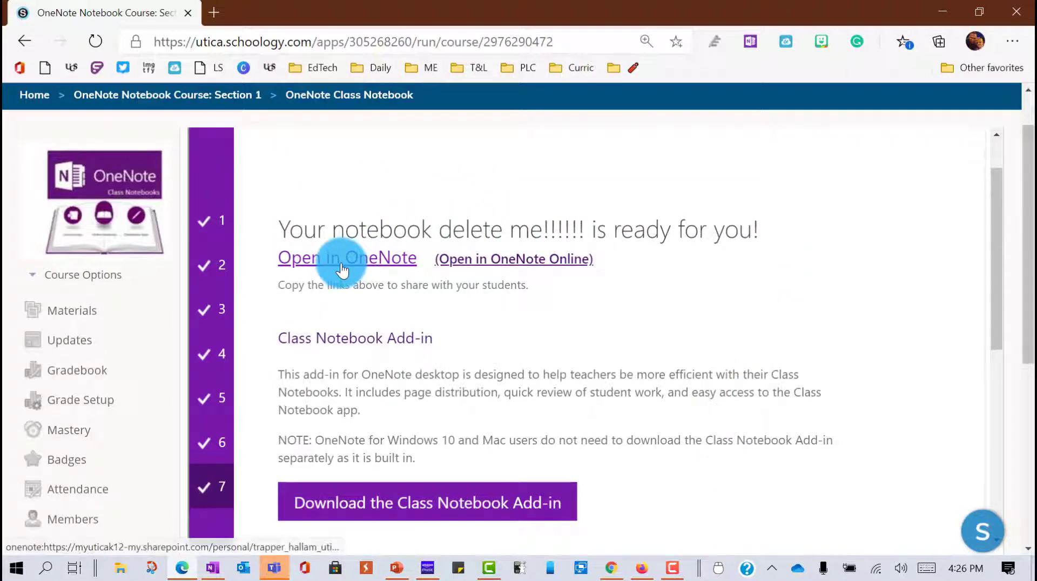
left_click(490, 274)
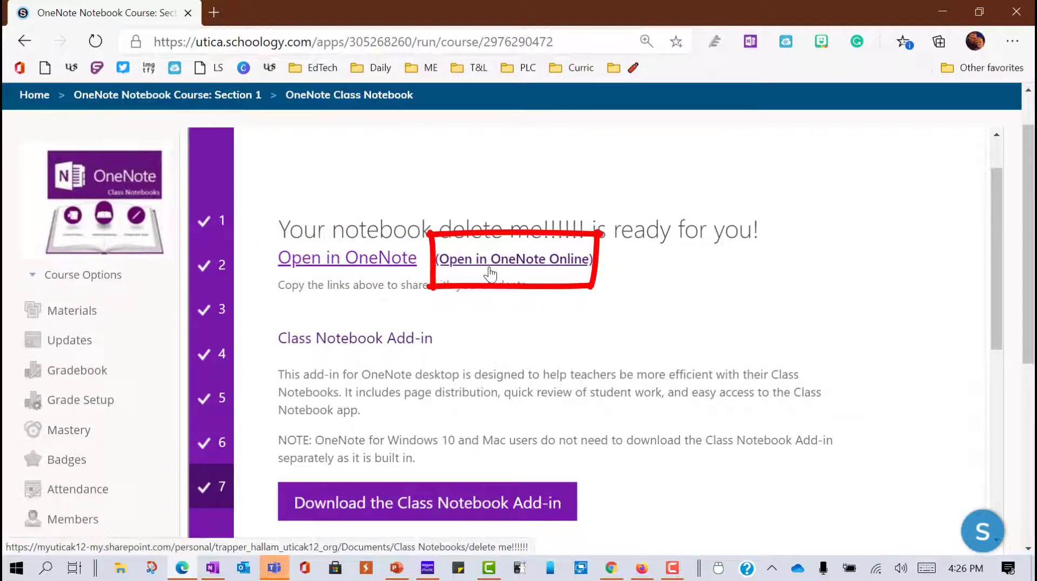
left_click(490, 270)
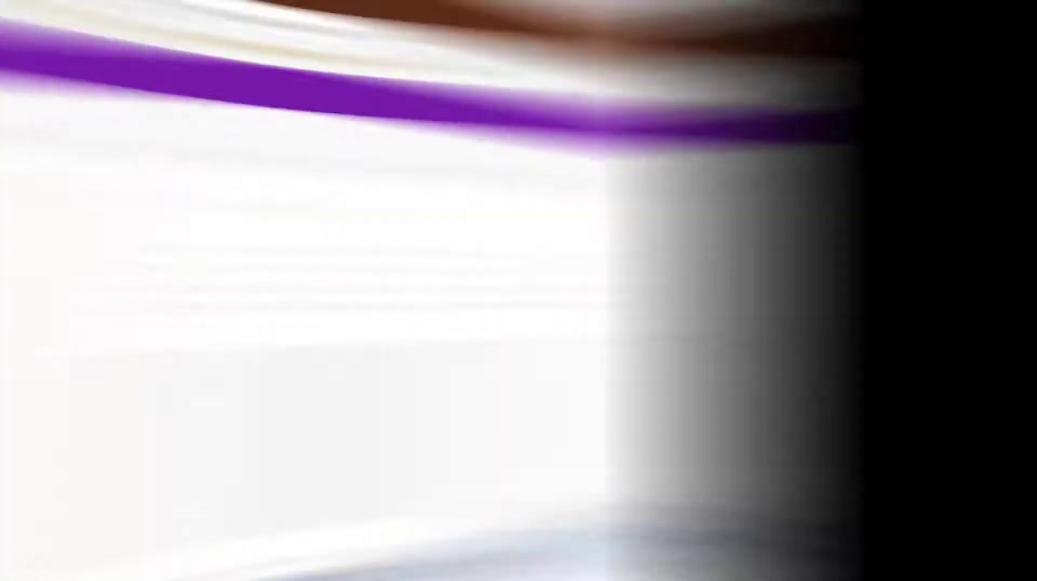
Open the [Demo] OneNote Class Notebook in the OneNote for Windows 10 desktop app, allowing the site to launch it
left_click(293, 113)
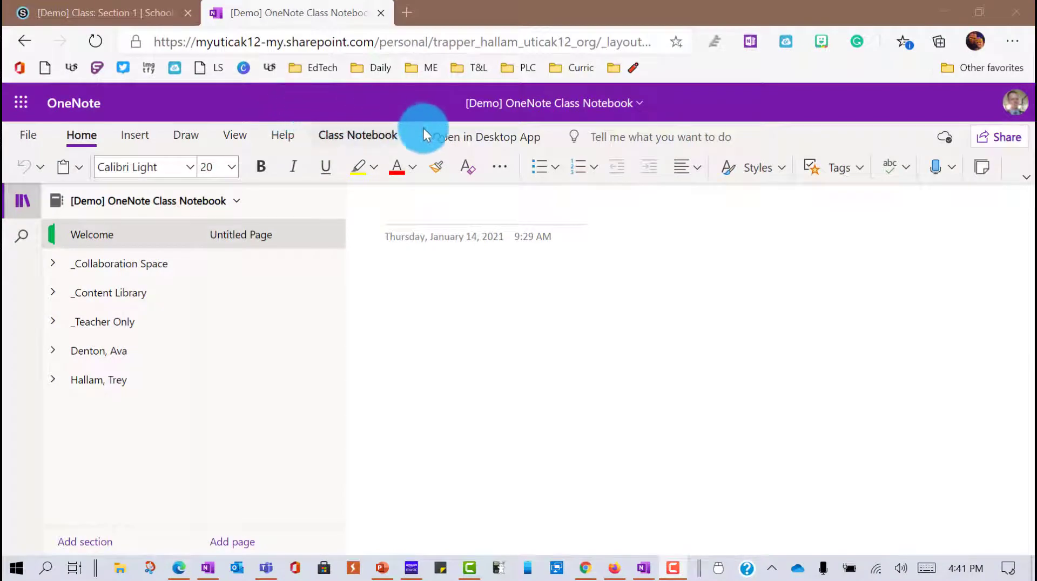
left_click(465, 140)
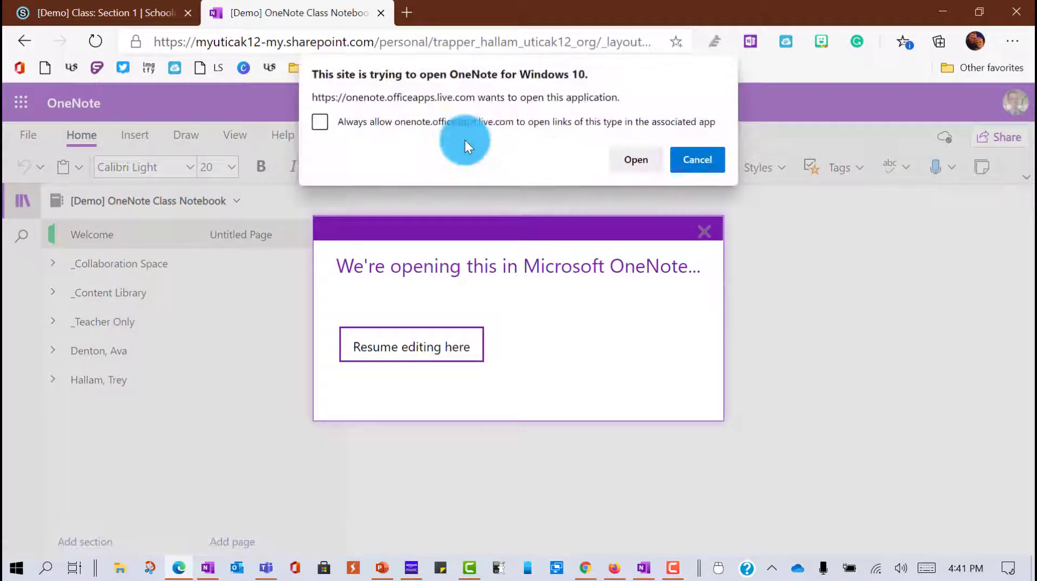
left_click(641, 164)
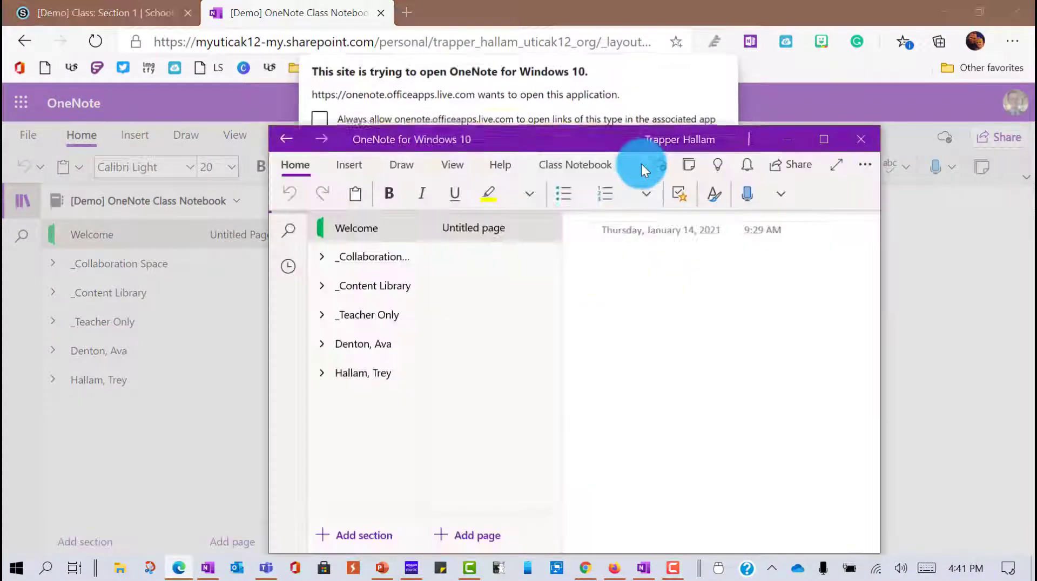
left_click_drag(607, 142, 578, 143)
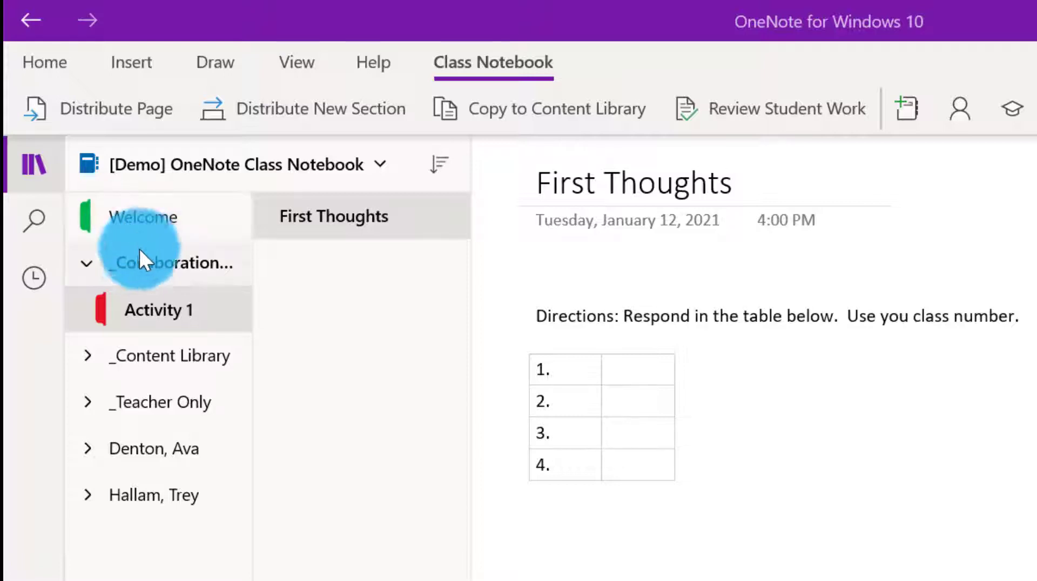
View the First Thoughts page in the Activity 1 section of the Collaboration Space
left_click(141, 262)
left_click(140, 262)
left_click(143, 315)
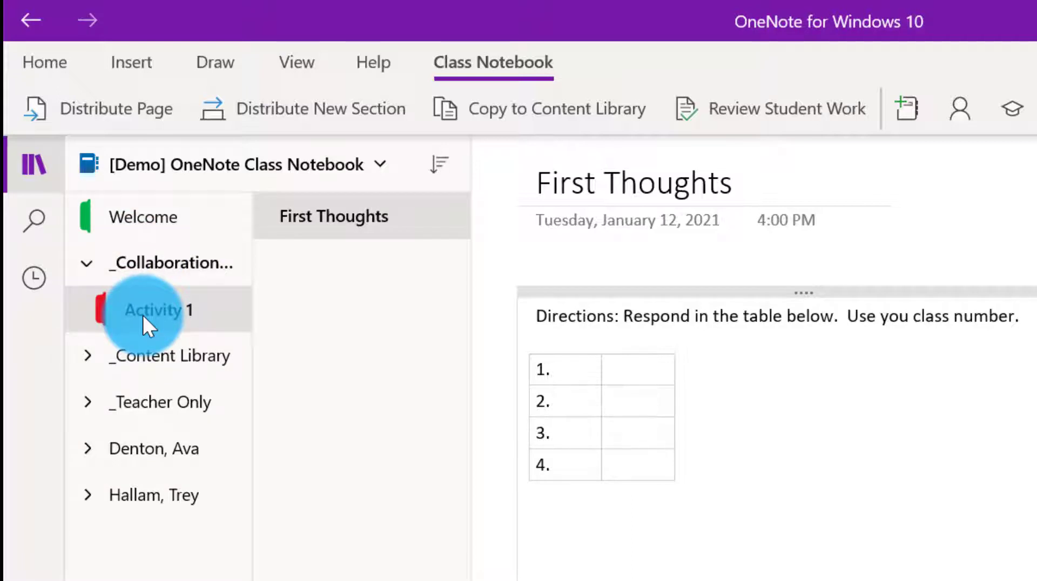
left_click(326, 218)
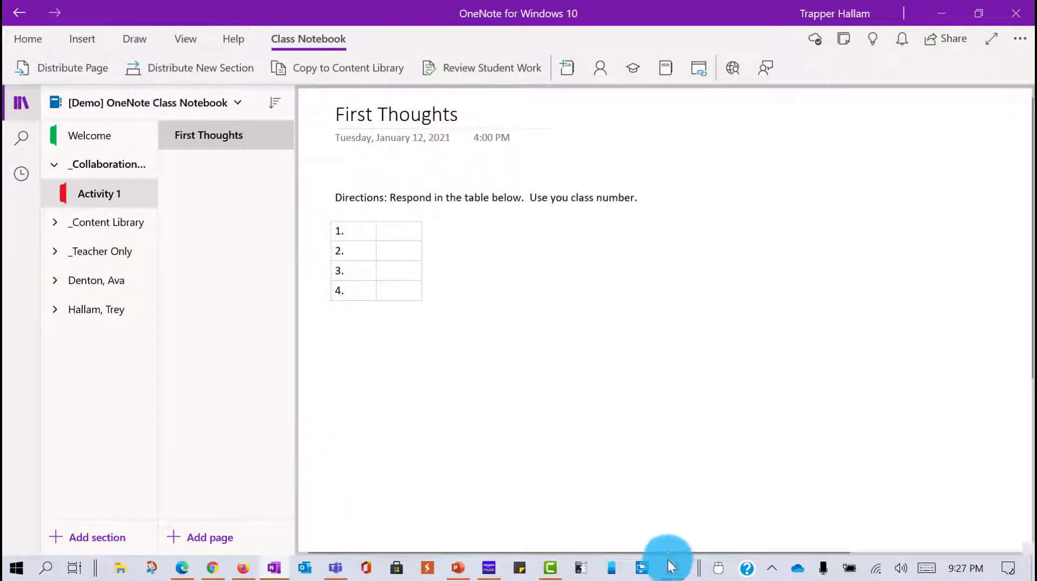
Switch to the student's Schoology account in Chrome and open the [Demo] Class: Section 1 course's class notebook in OneNote Online
left_click(220, 570)
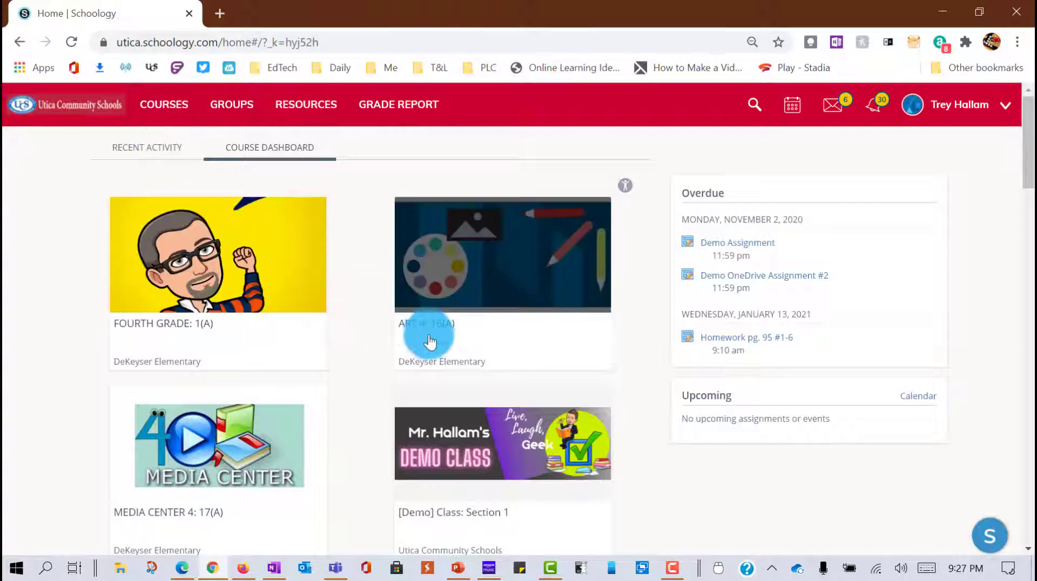
left_click(470, 456)
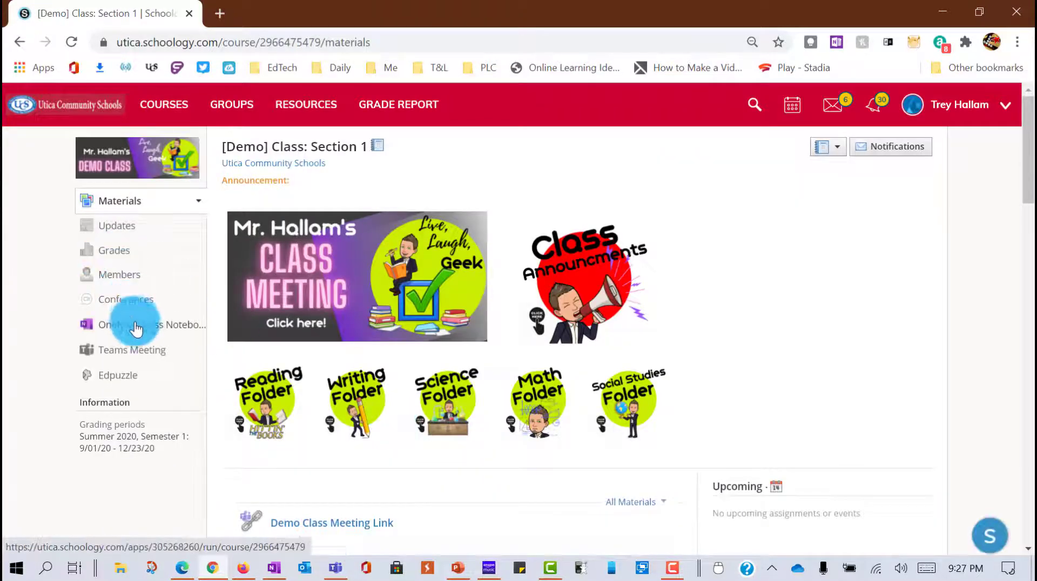
left_click(139, 335)
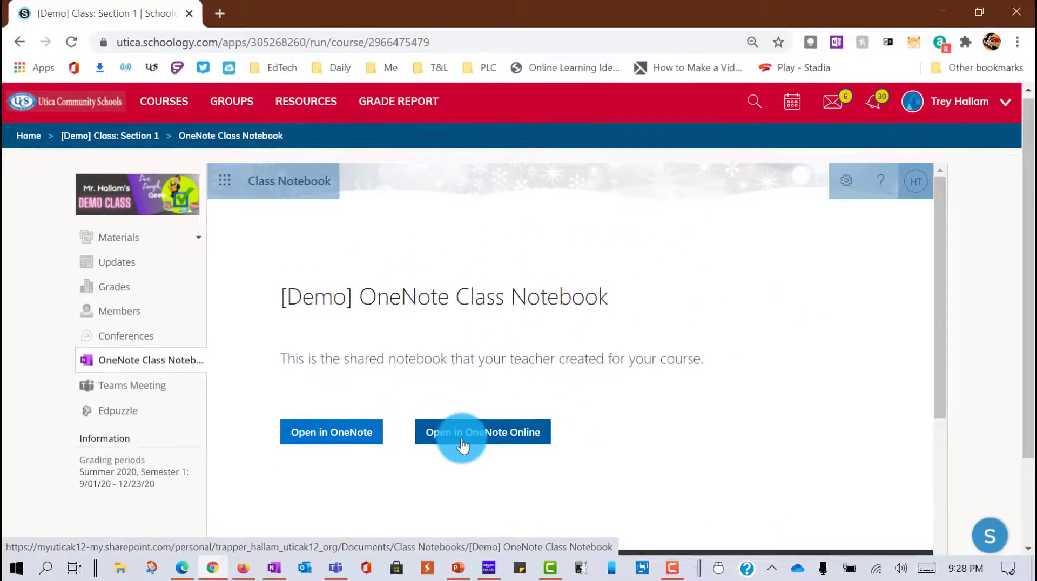
left_click(462, 442)
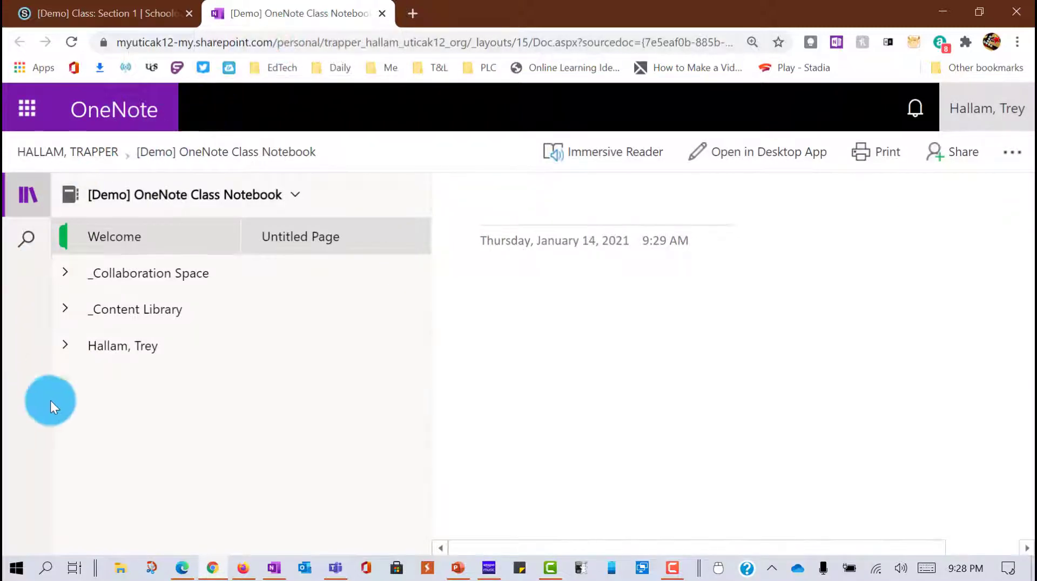
Open the First Thoughts page under Activity 1 in the Collaboration Space and enter "respond" beside number 2 in the table
left_click(97, 286)
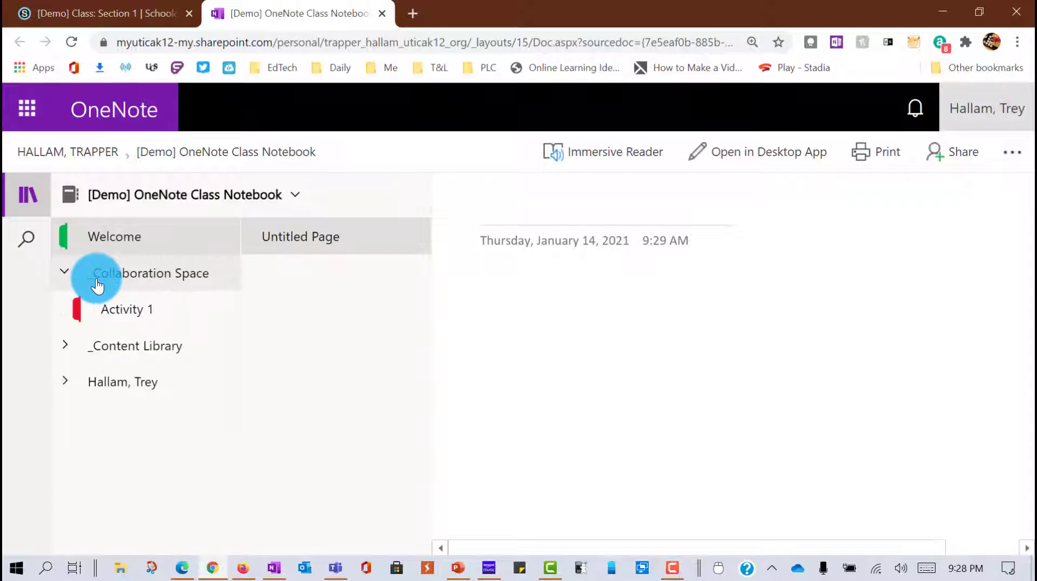
left_click(123, 310)
left_click(291, 277)
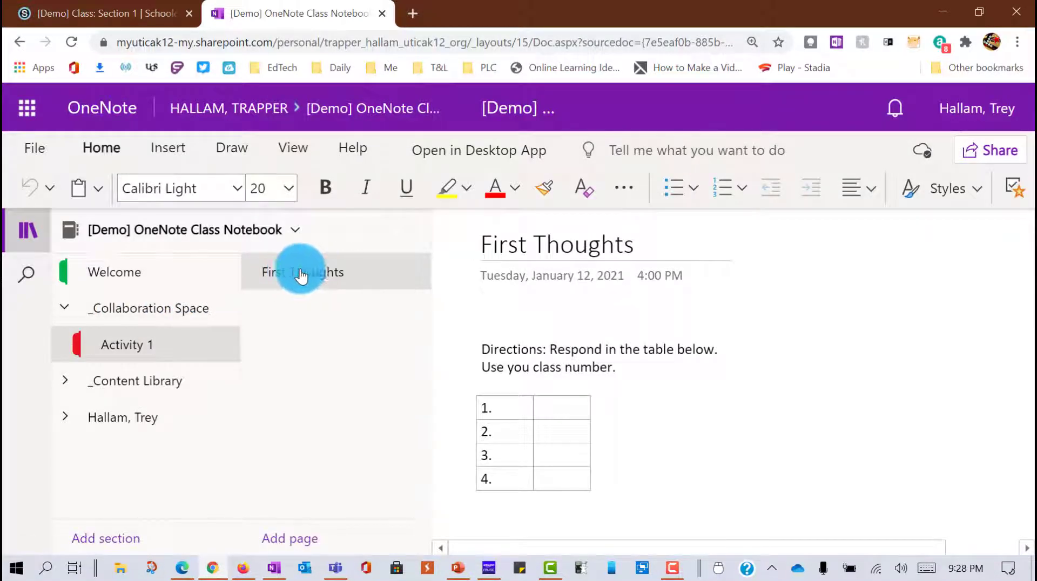
left_click(561, 432)
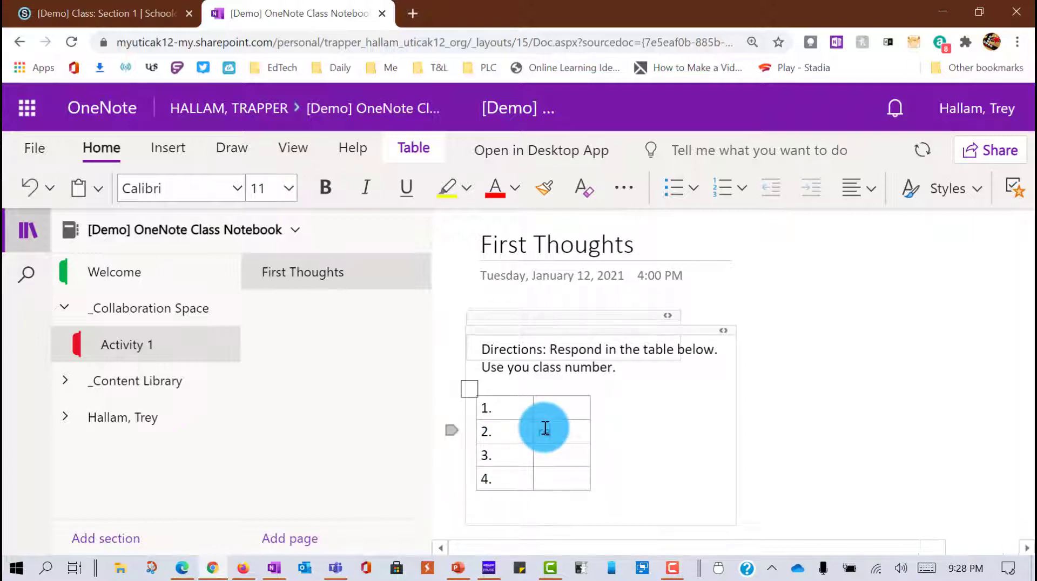
type("espond")
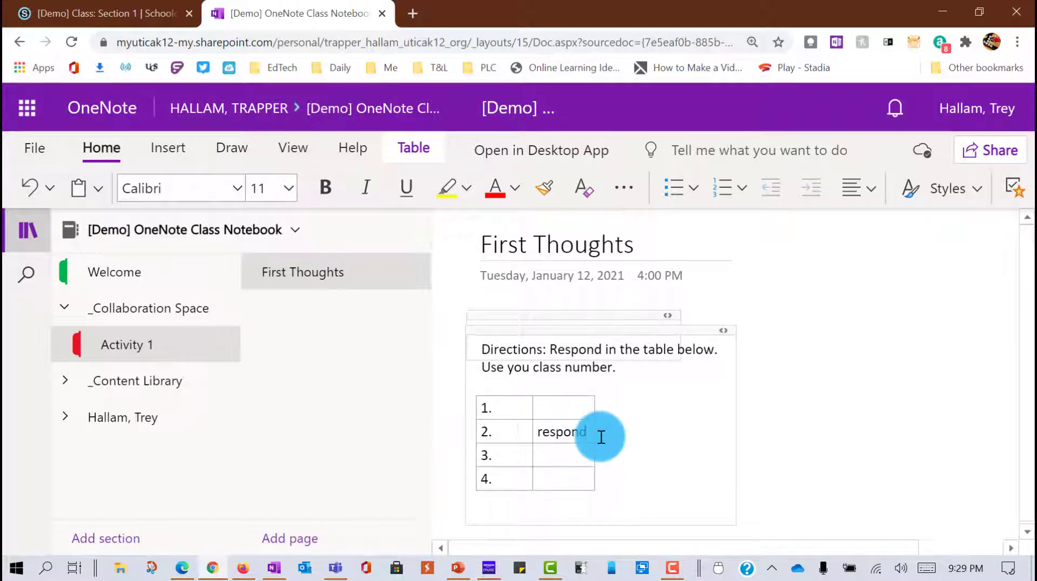
Switch to the other student's notebook in Firefox and enter "Respond also" beside number 1 in the First Thoughts table
left_click(244, 570)
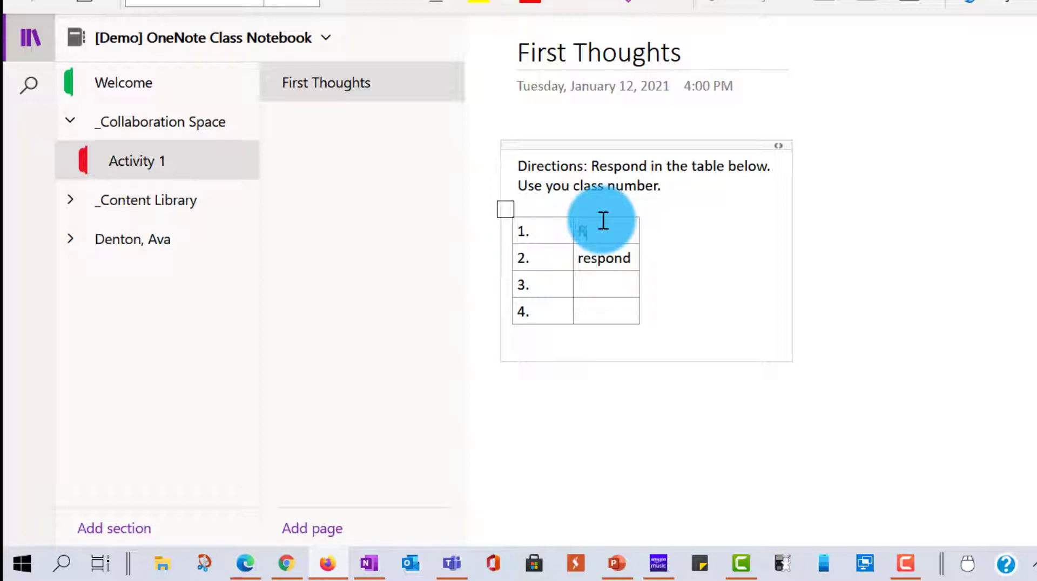
type("pond also")
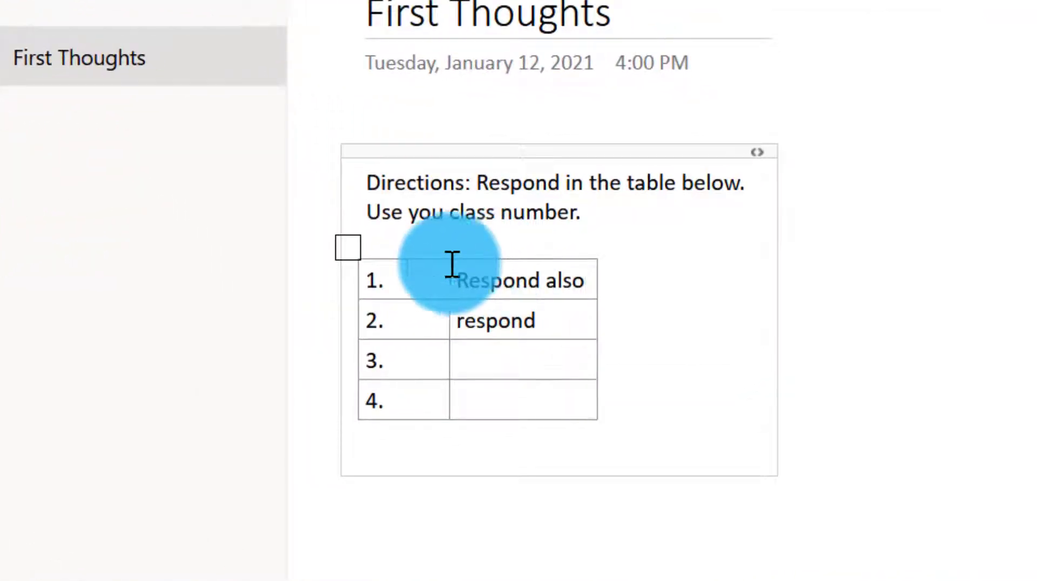
Colour the "respond" entry beside number 2 red and delete it from the table
left_click(554, 332)
left_click_drag(555, 324, 463, 331)
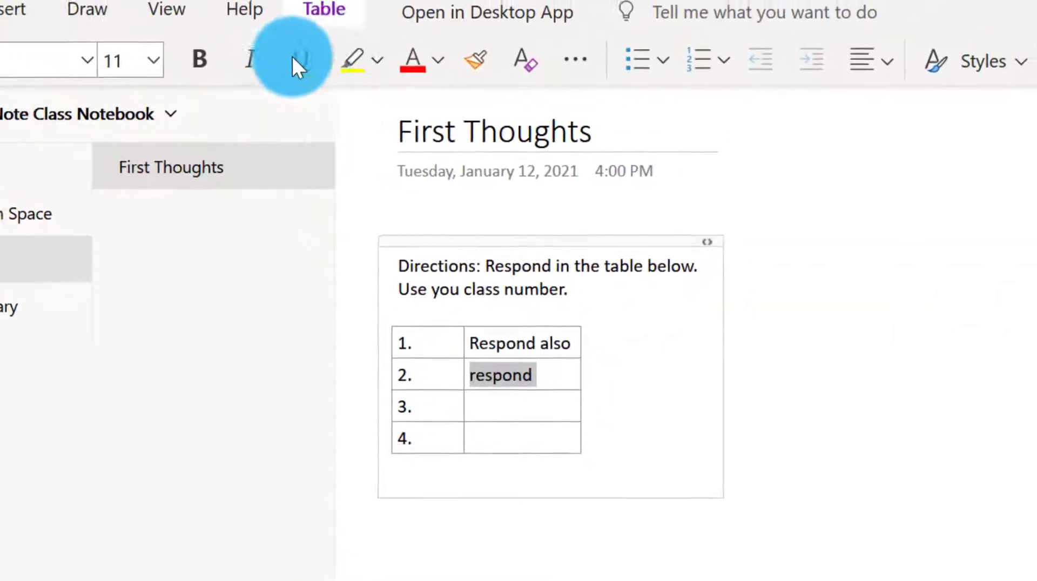
left_click(411, 67)
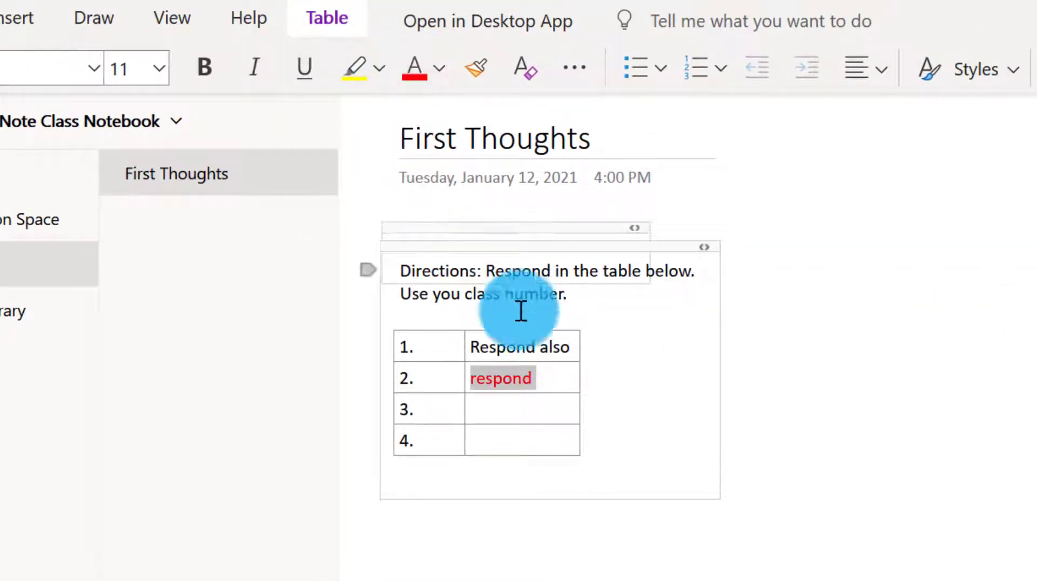
key("BackSpace")
Insert a red heart emoji before the First Thoughts page title
double_click(484, 144)
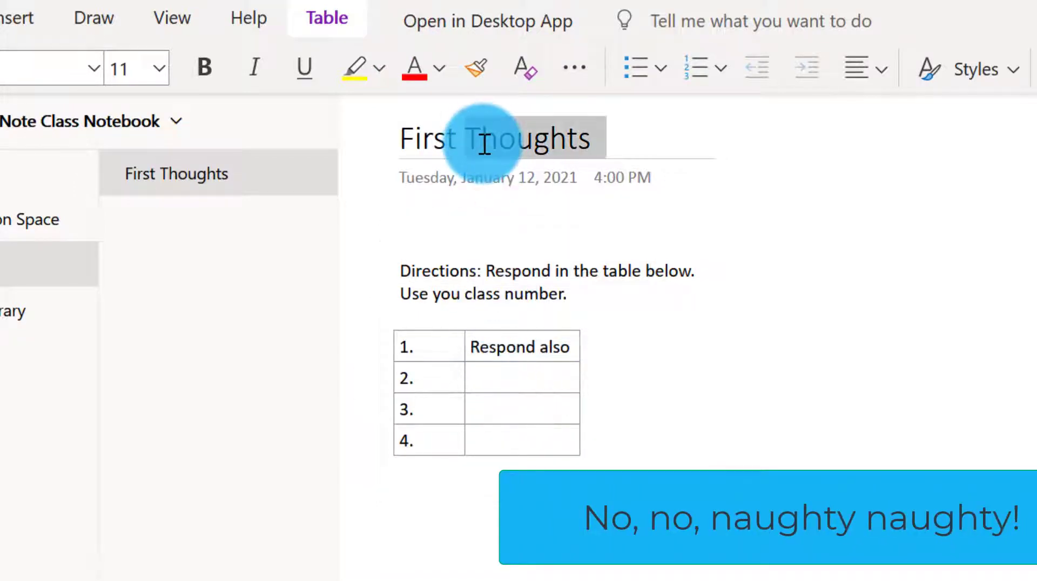
left_click(484, 144)
double_click(484, 144)
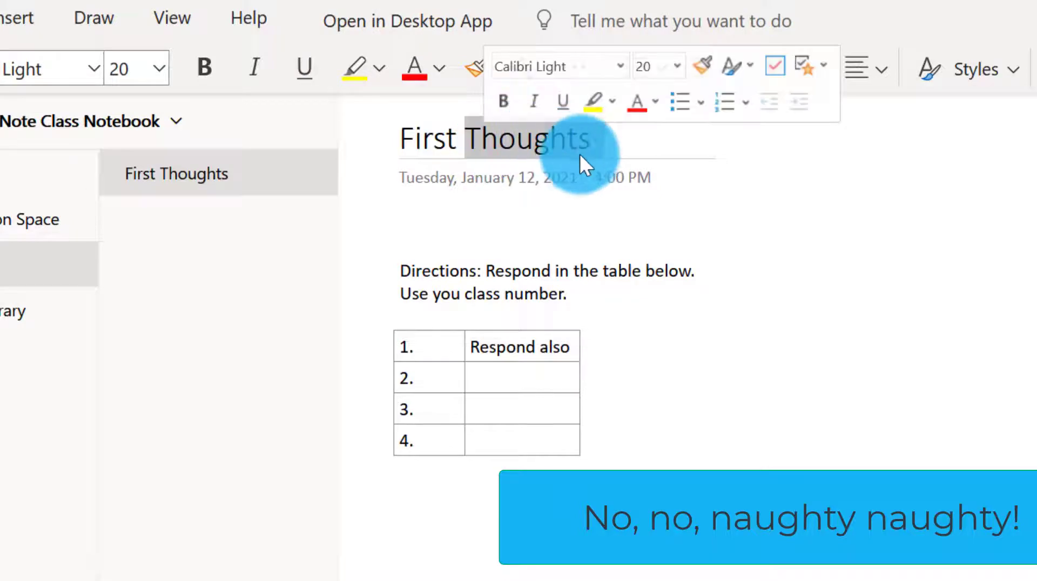
left_click(398, 134)
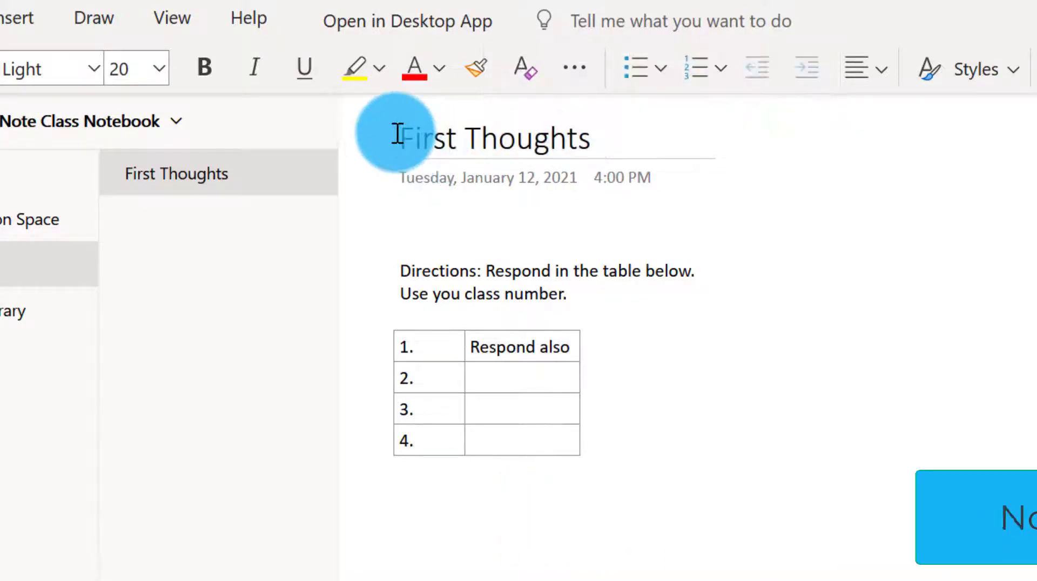
key("super+period")
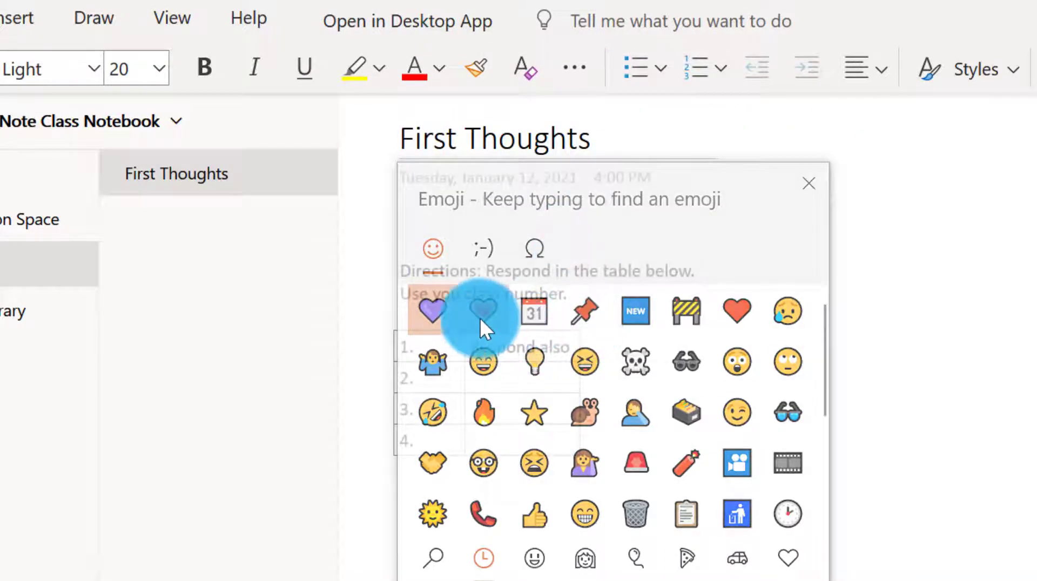
left_click(479, 318)
key("Escape")
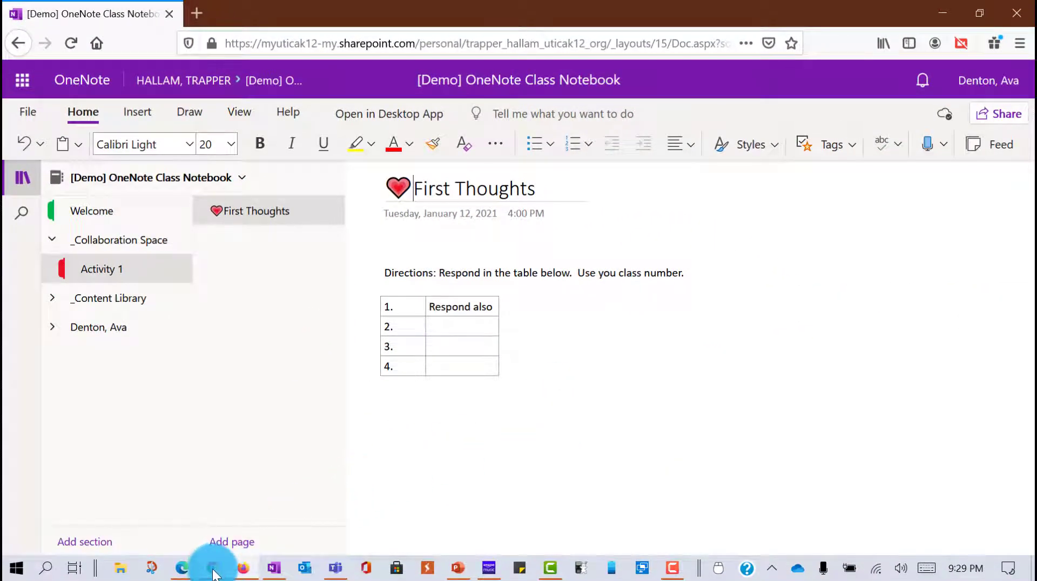
Review the edited First Thoughts page in the first student's Chrome notebook and in the teacher's OneNote for Windows 10 app
left_click(212, 566)
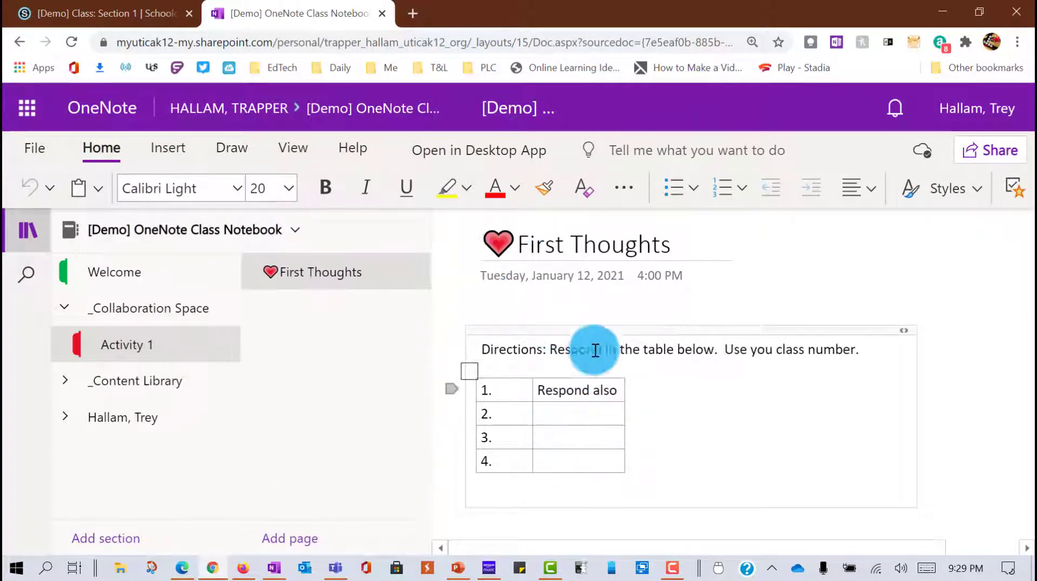
left_click(274, 568)
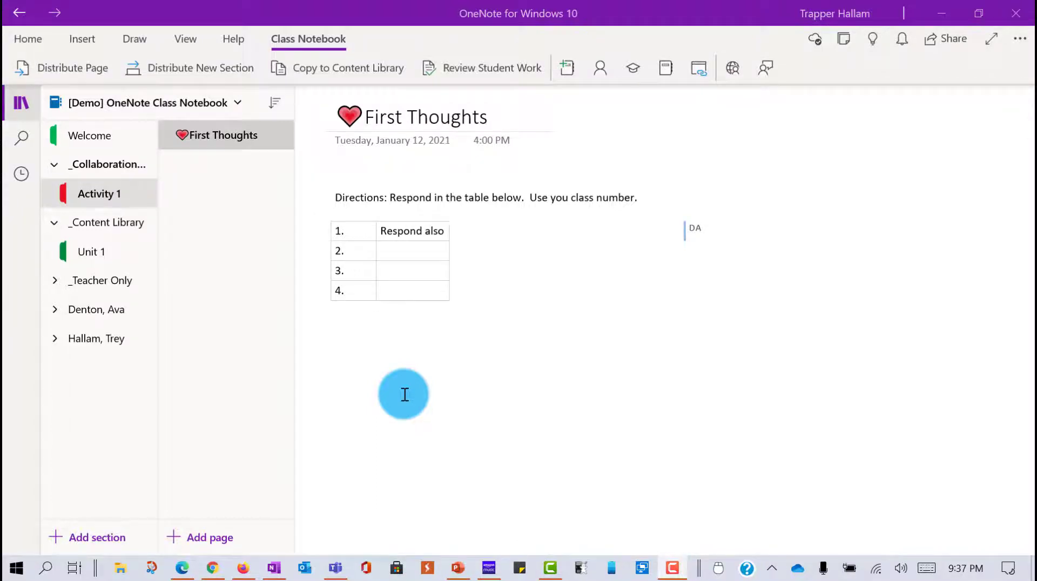
key("ctrl+v")
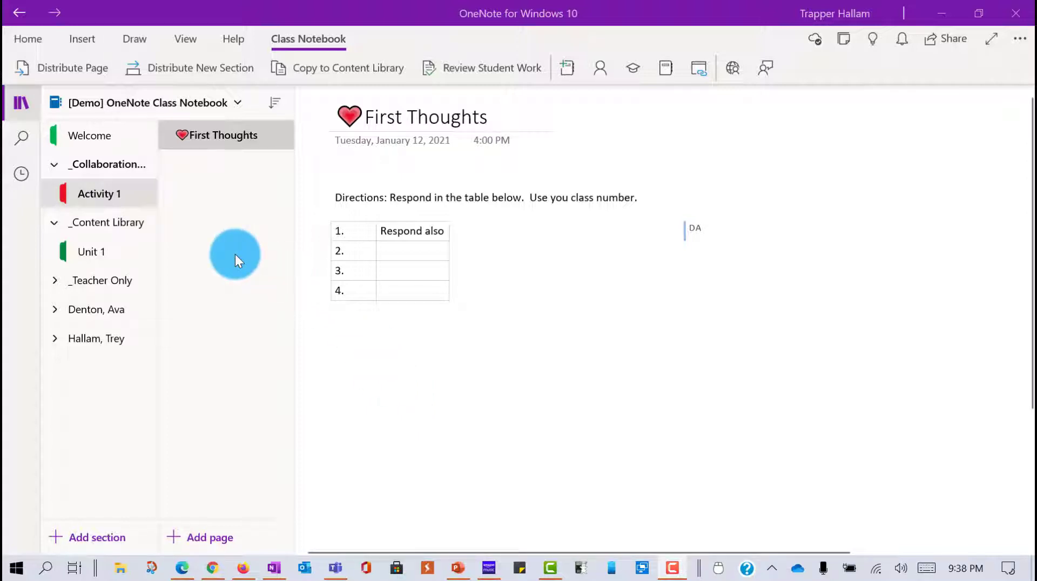
View the 1 - Demo Assignment page in Unit 1 of the teacher's Content Library
left_click(110, 223)
left_click(57, 229)
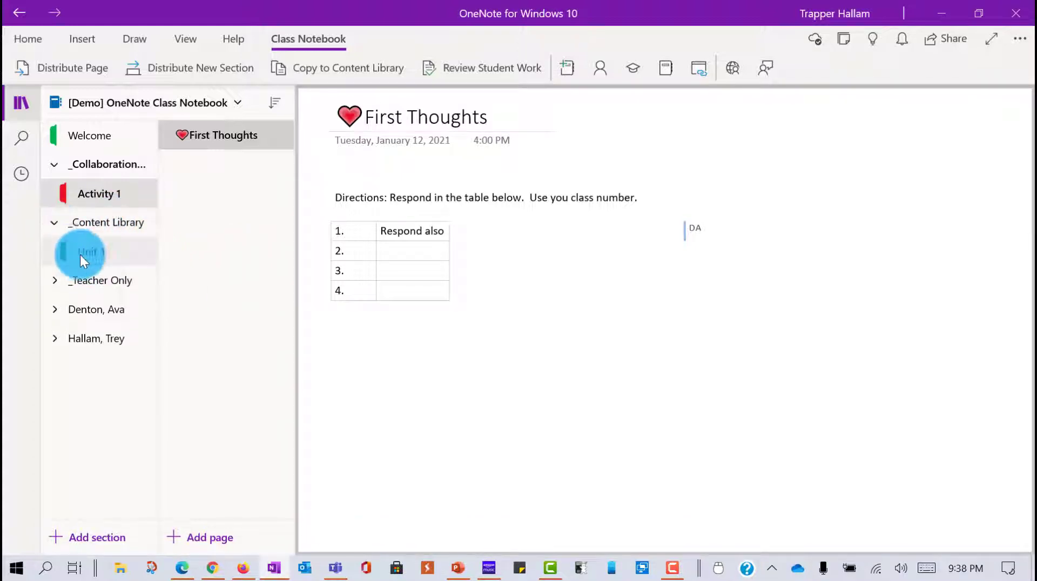
left_click(80, 253)
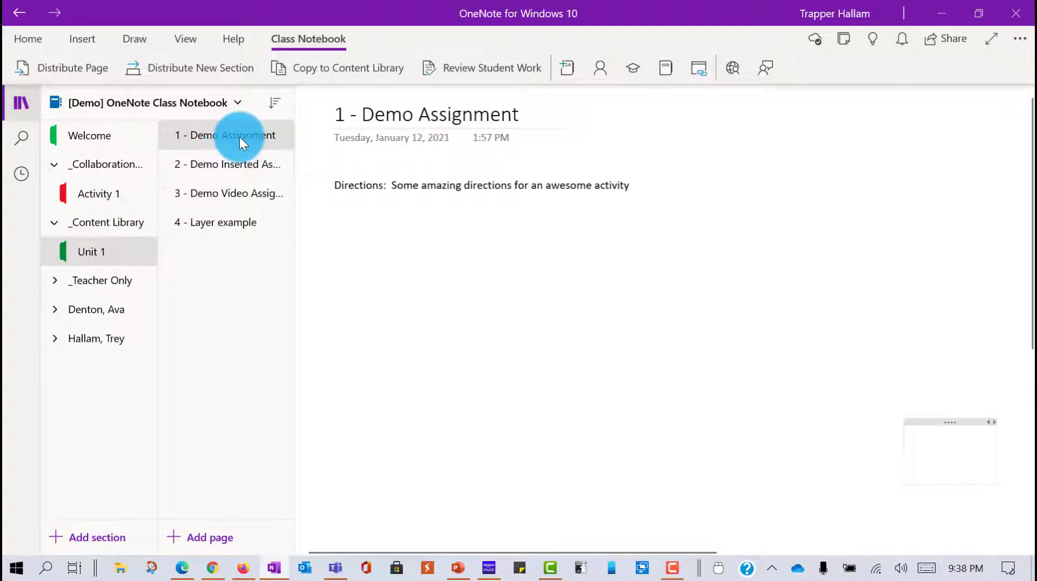
left_click(457, 195)
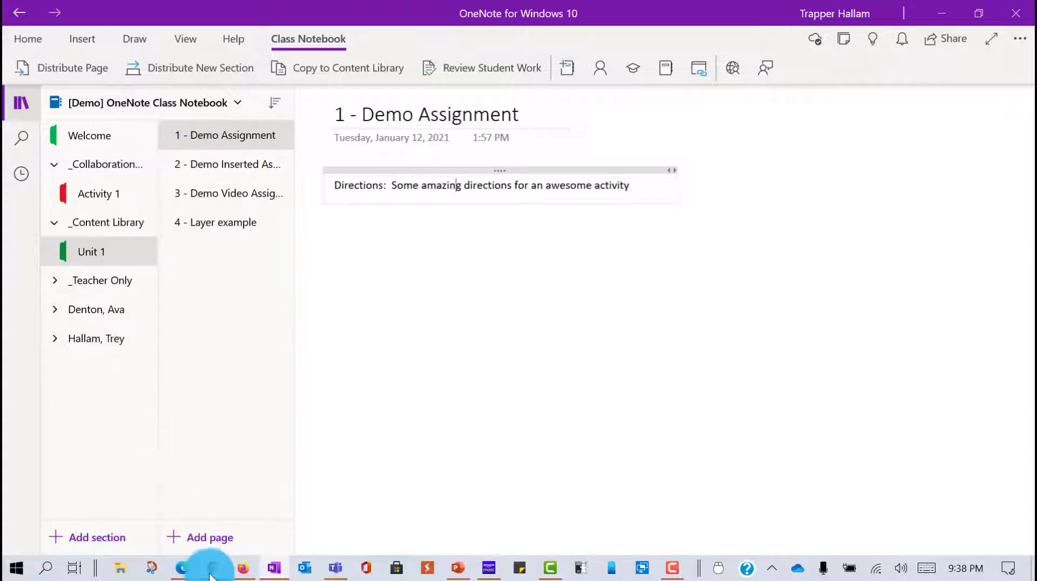
In the student's Chrome notebook, open Unit 1 in their personal section group and add "Amazing response" below the 1 - Demo Assignment directions
mouse_move(215, 575)
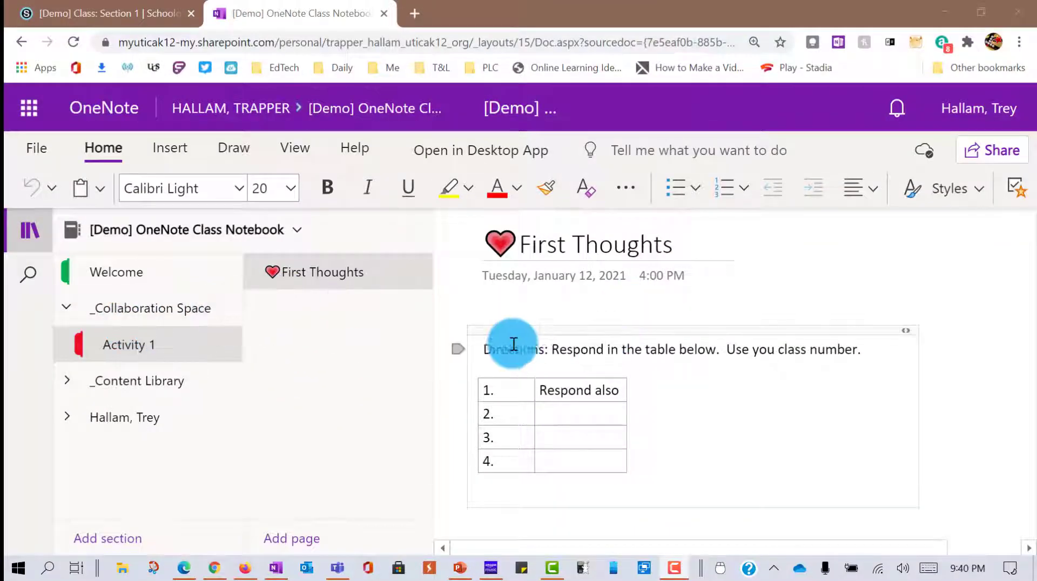
left_click(69, 417)
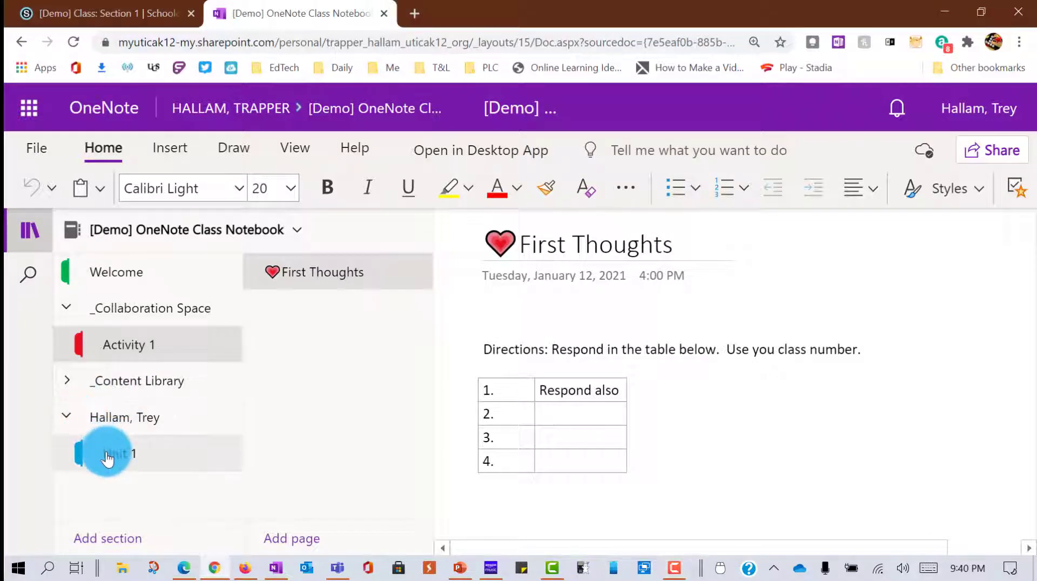
left_click(108, 456)
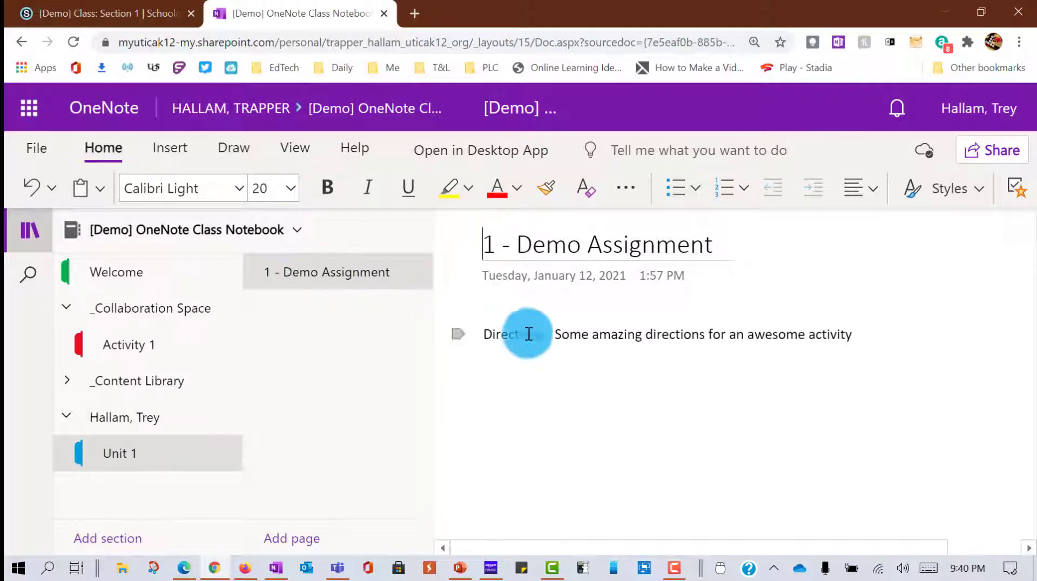
left_click(577, 364)
double_click(521, 372)
left_click(861, 360)
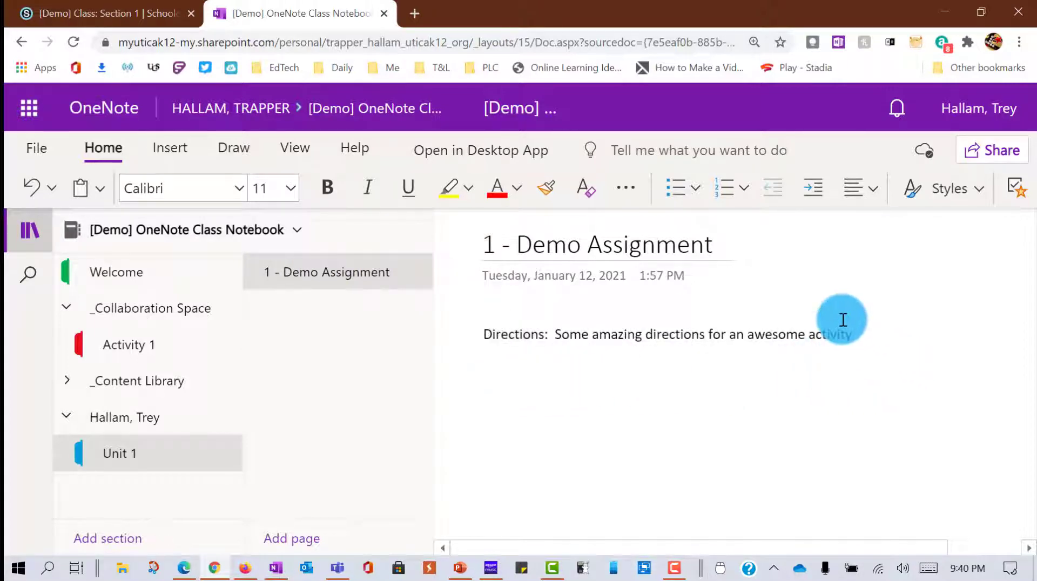
key("Return")
type("Amazing response")
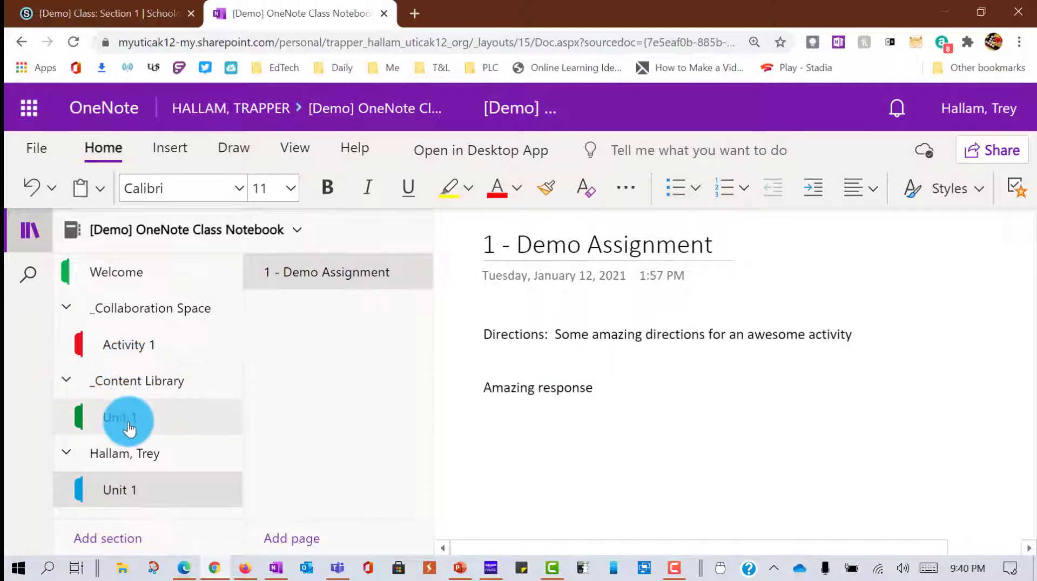
Open 2 - Demo Inserted Assignment in the Content Library's Unit 1 section and try to edit the page
left_click(130, 428)
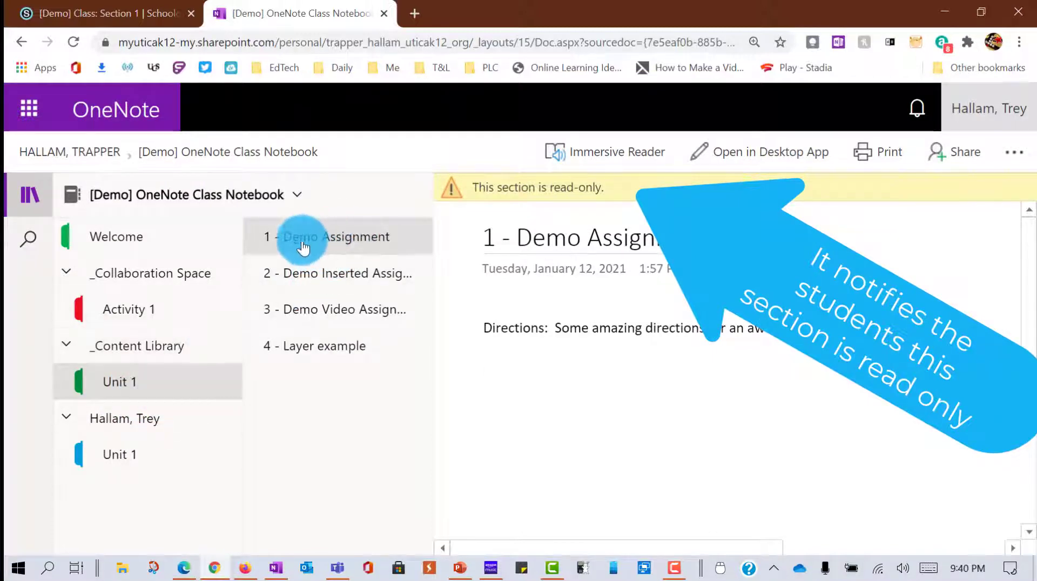
left_click(324, 276)
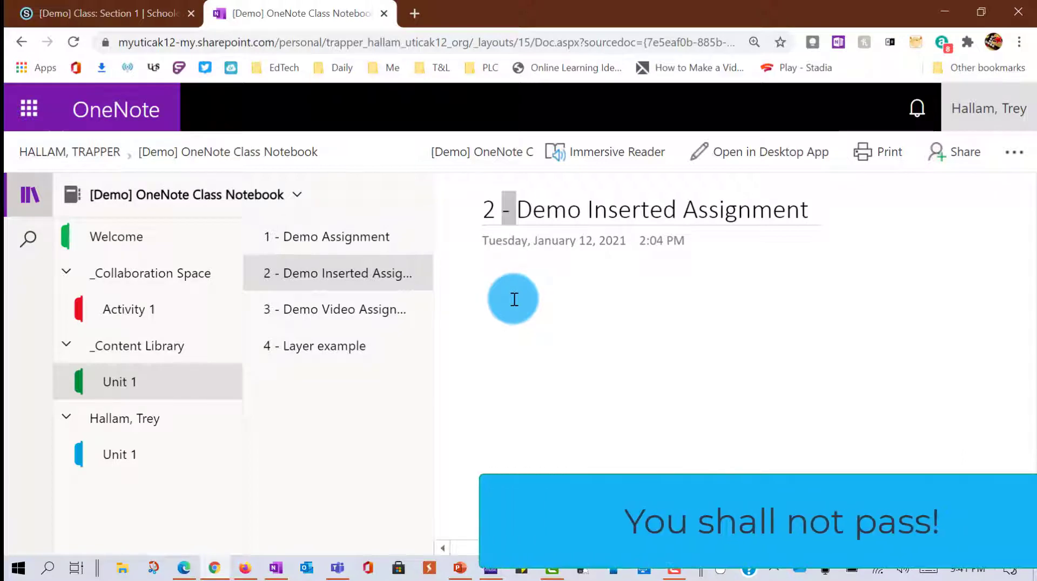
double_click(713, 209)
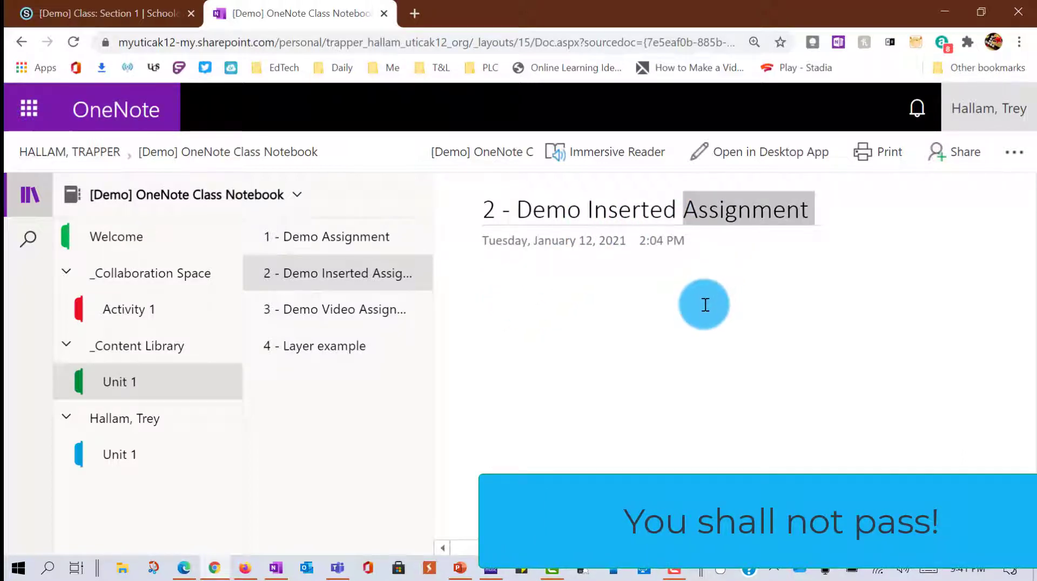
left_click(621, 332)
left_click_drag(582, 318, 629, 372)
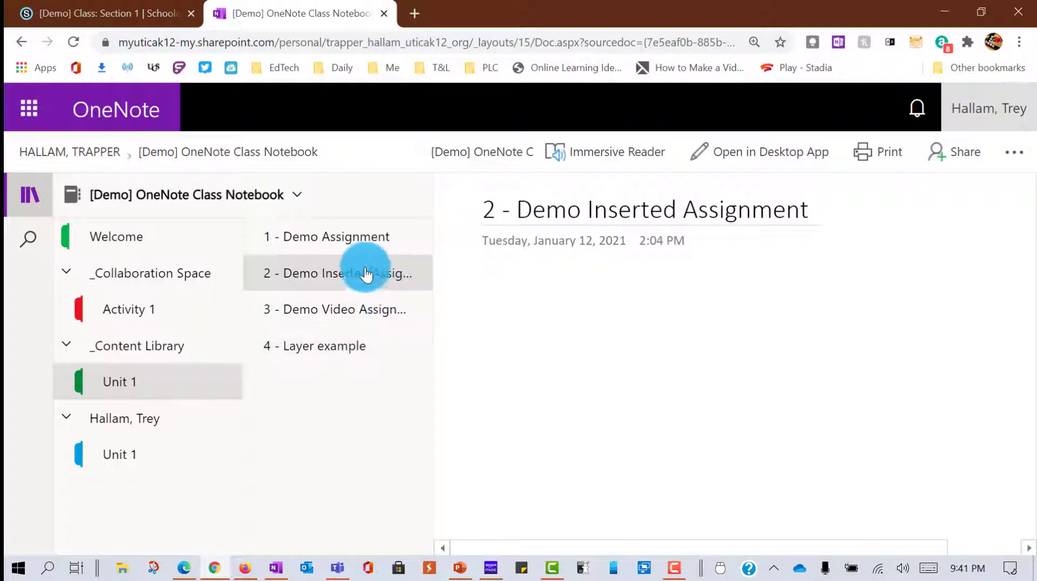
Copy the 2 - Demo Inserted Assignment page from the Content Library into the Unit 1 section of the student's personal section group
right_click(322, 274)
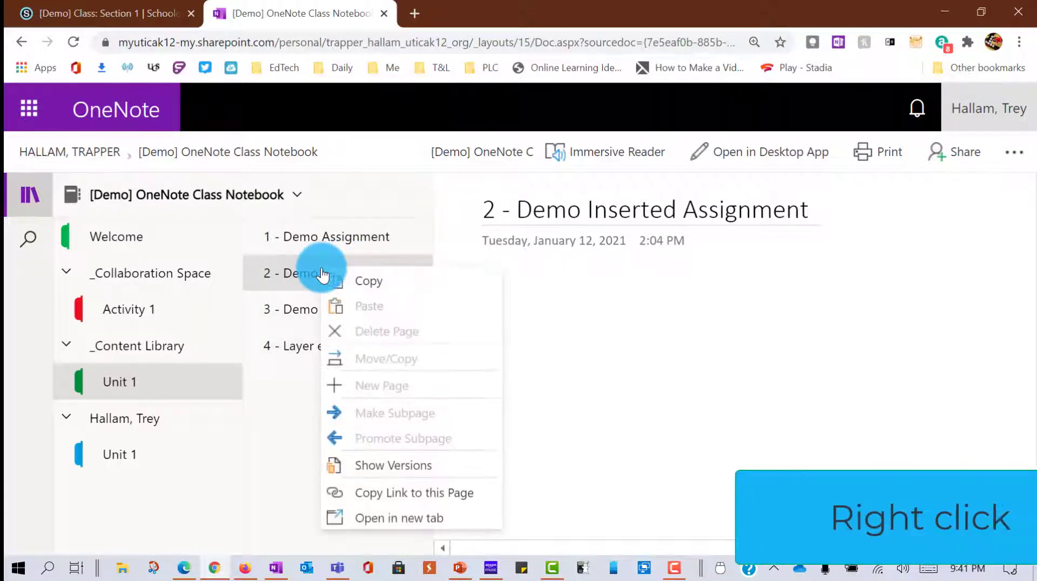
left_click(369, 283)
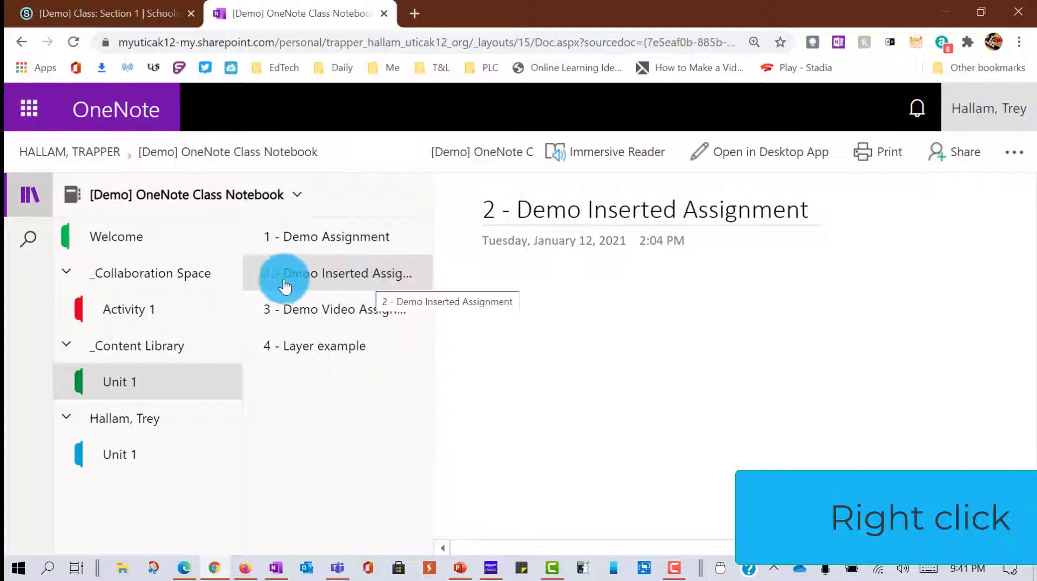
left_click(116, 457)
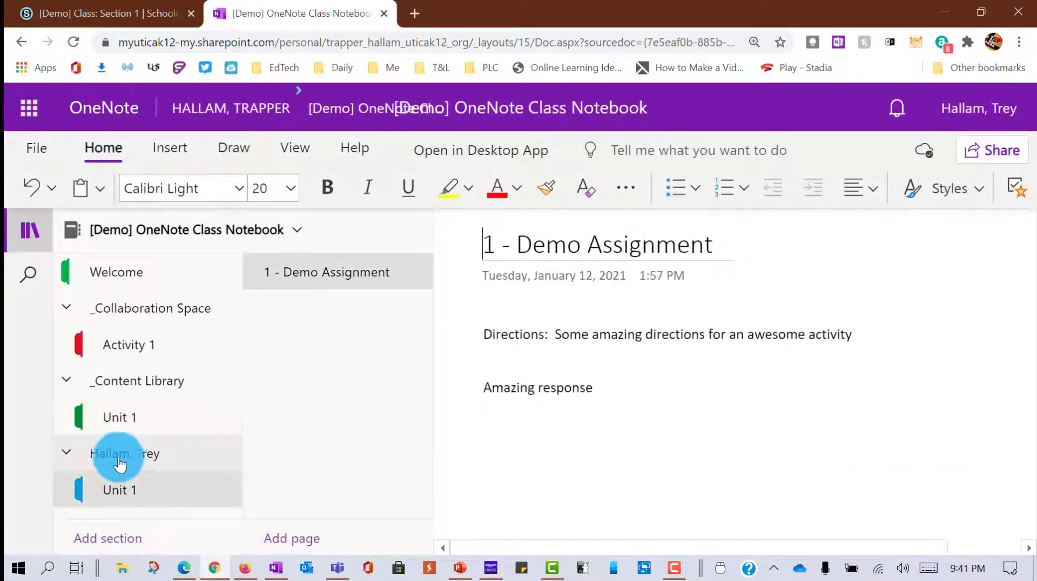
right_click(322, 322)
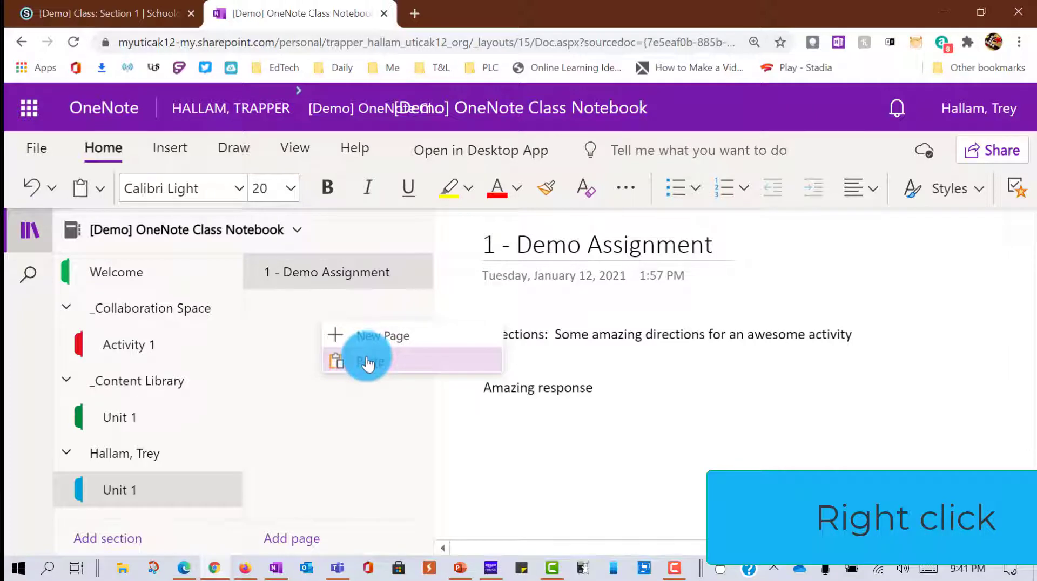
left_click(366, 359)
Open the pasted 2 - Demo Inserted Assignment page and enter "I can now edit this assignment" in its body
left_click(343, 312)
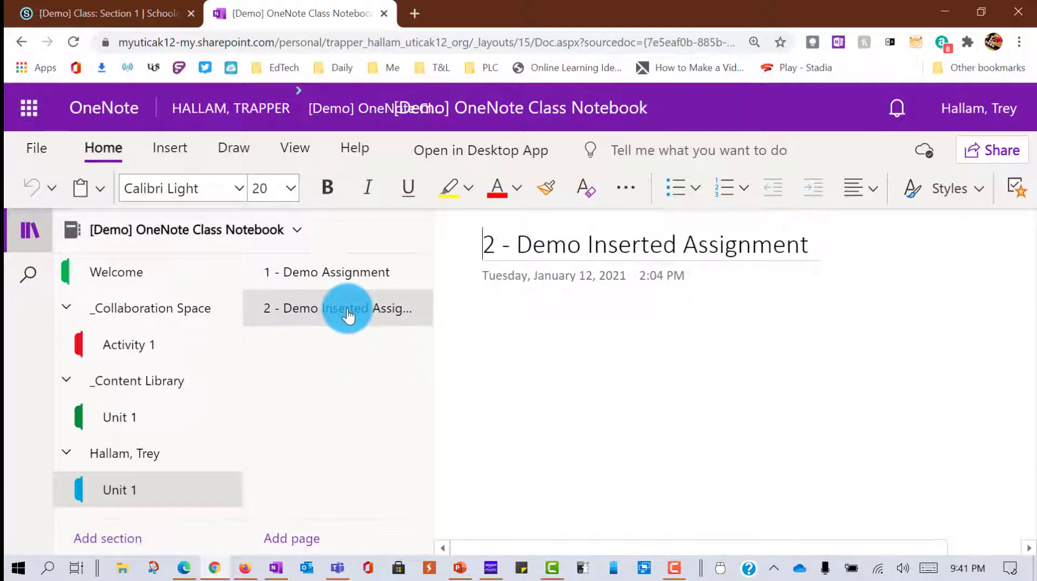
left_click(492, 318)
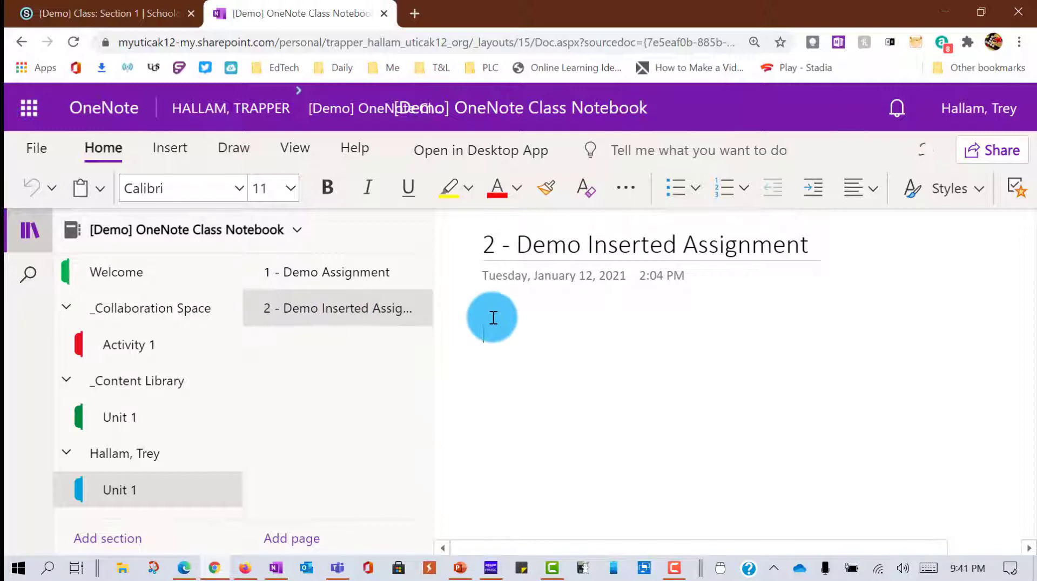
type("I can now edit this assignment")
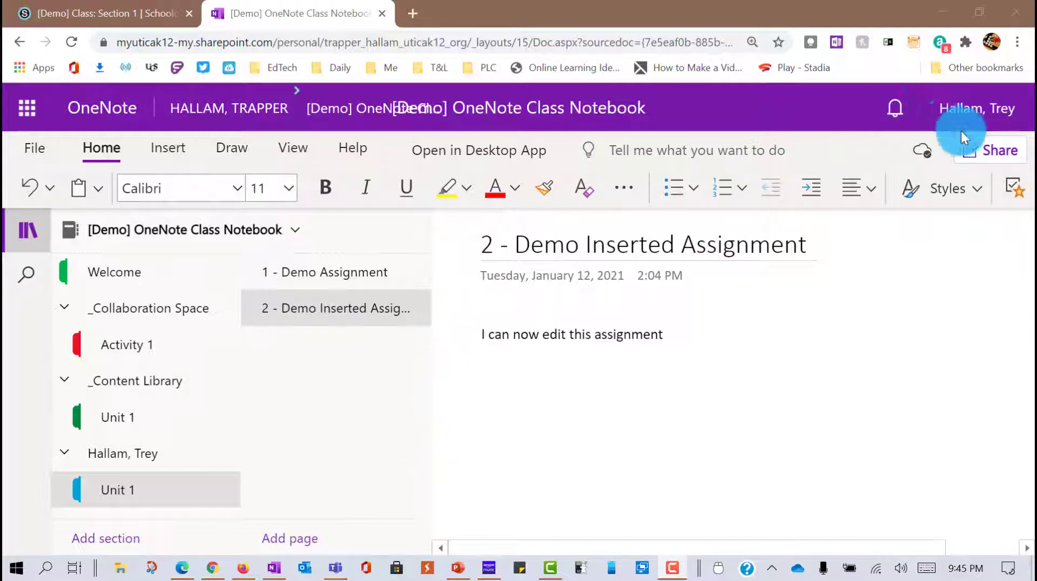
Collapse all section groups in the Chrome student's notebook, and the Collaboration Space in the other student's notebook in Firefox
left_click(63, 381)
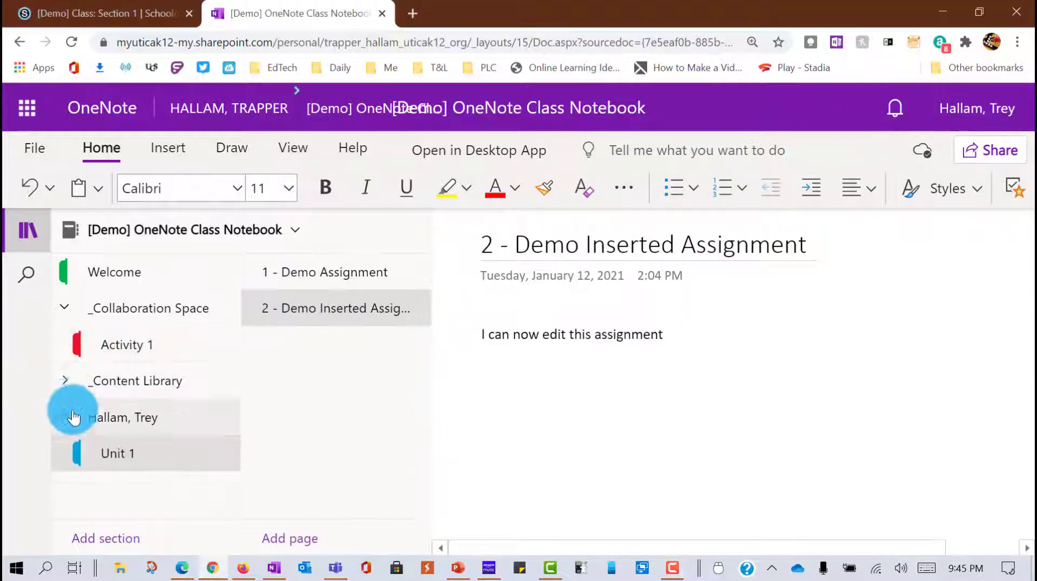
left_click(72, 414)
left_click(67, 314)
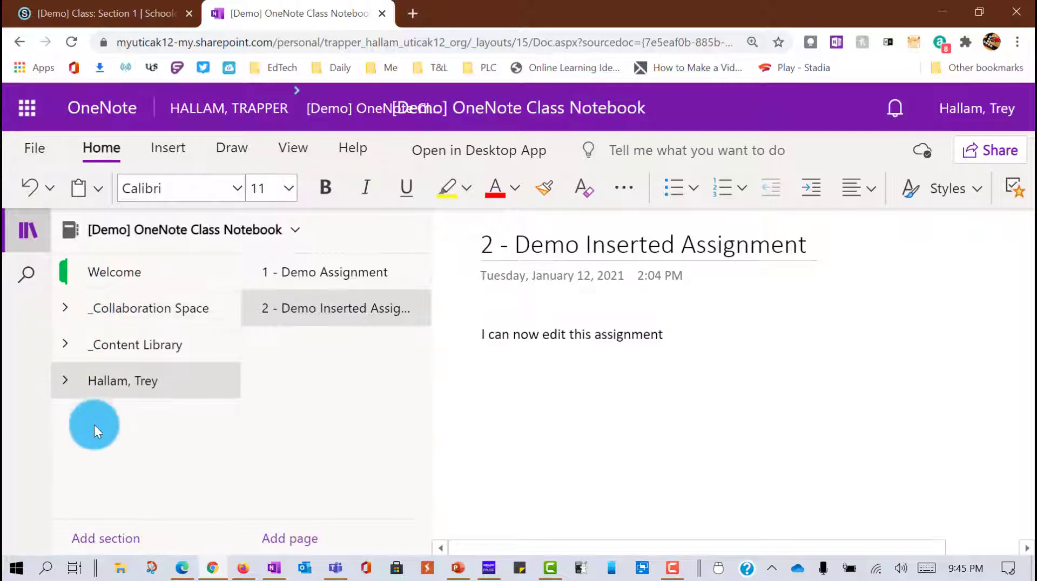
left_click(243, 566)
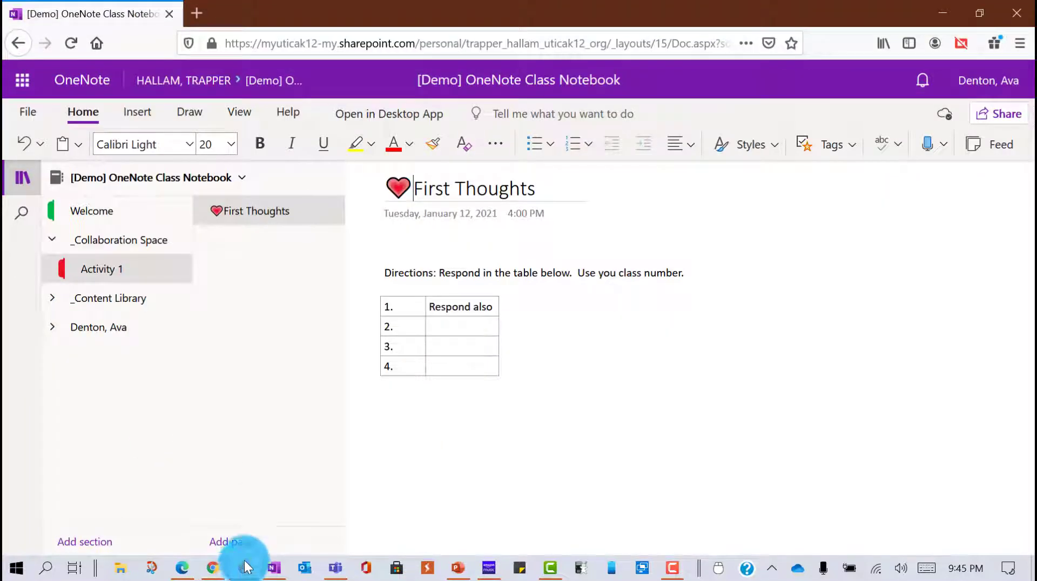
left_click(52, 238)
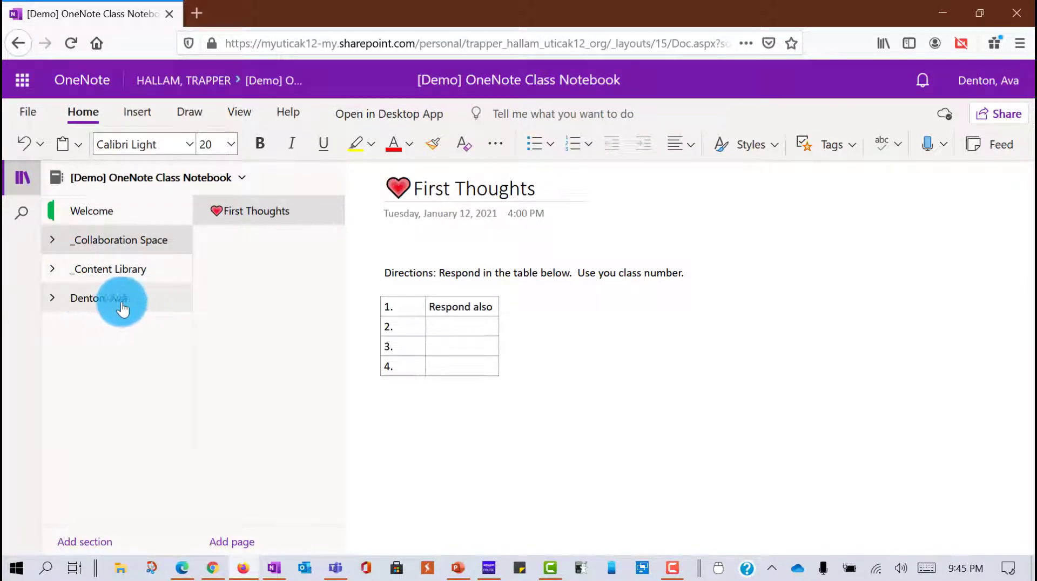
Switch to OneNote for Windows 10 and collapse the Content Library and Collaboration Space section groups
left_click(274, 567)
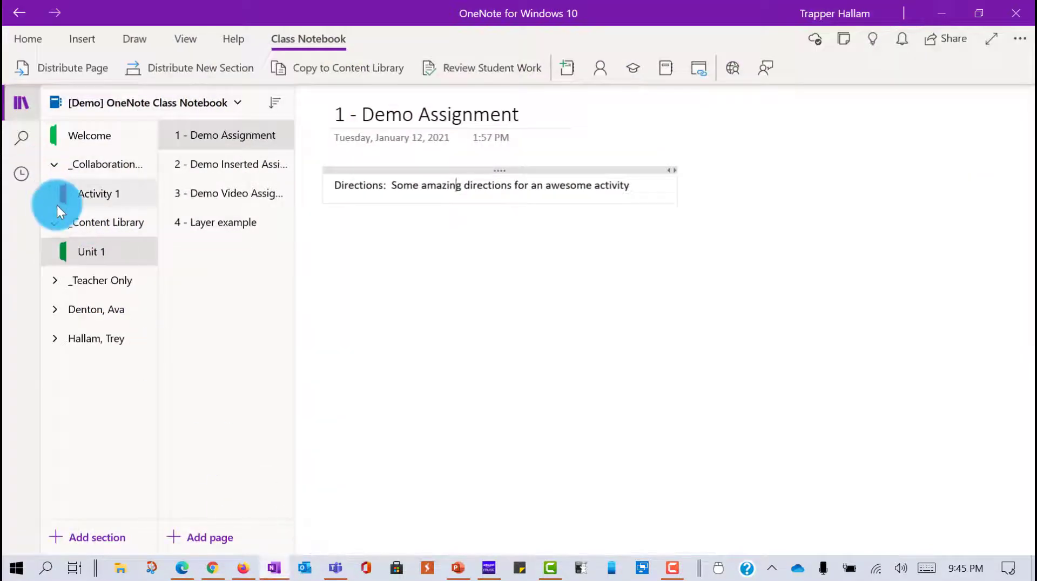
left_click(53, 223)
left_click(52, 165)
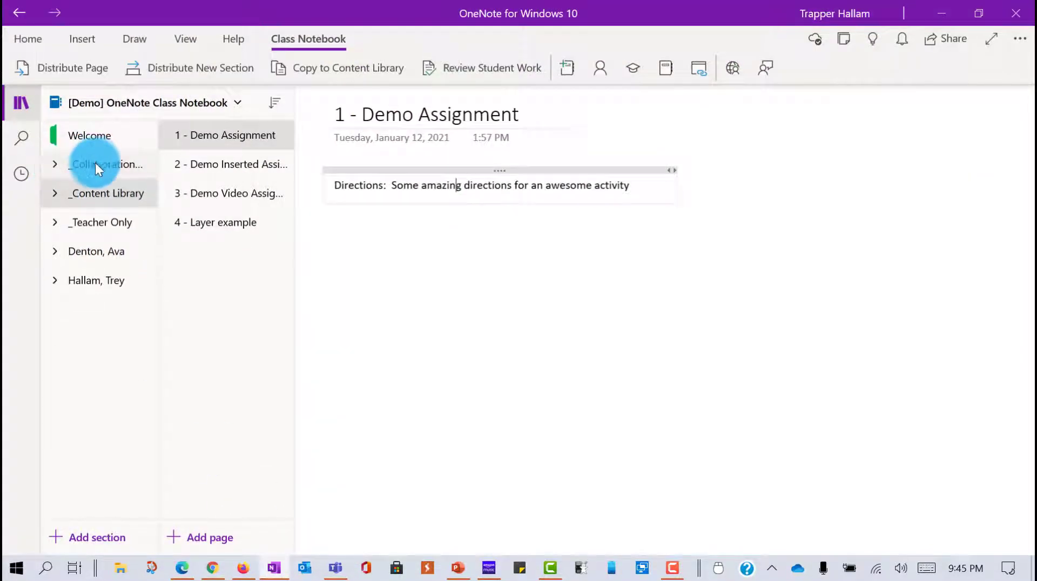
Look through the sample pages Solar system to Celestial Sphere in the Teacher Only group's Assignment EX section, and collapse the group
left_click(56, 223)
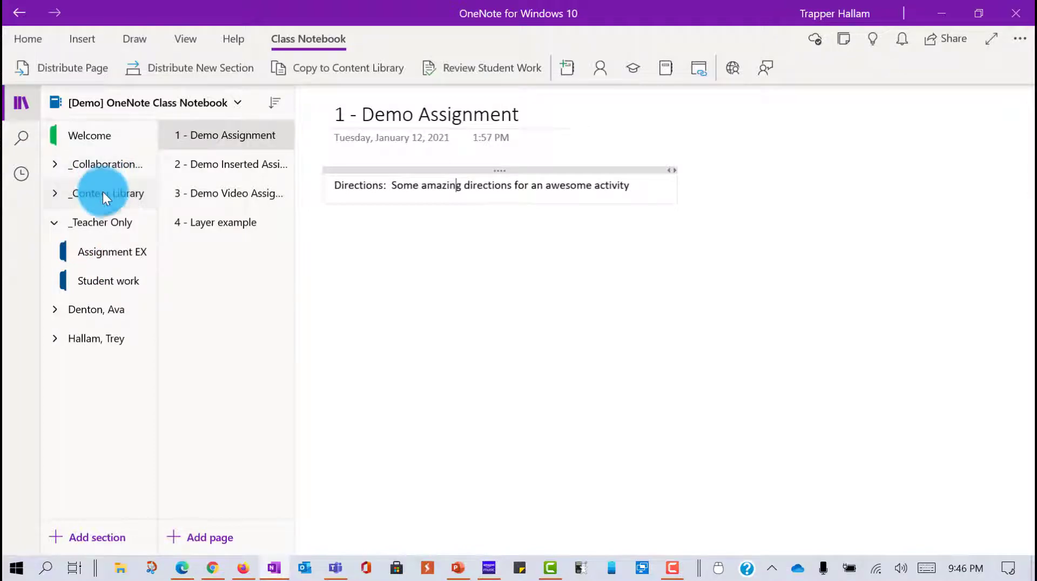
left_click(100, 257)
left_click(195, 142)
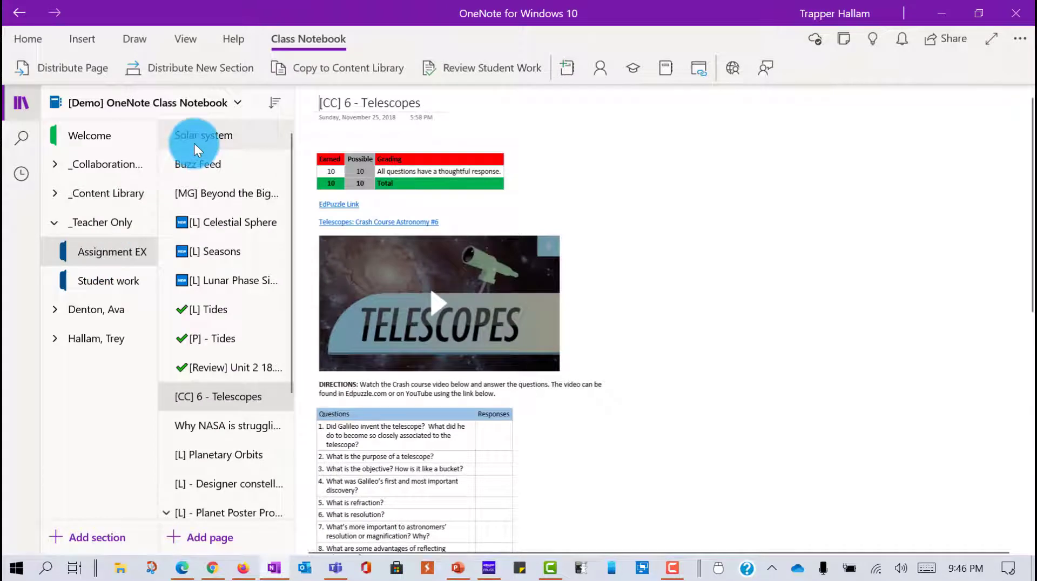
left_click(208, 165)
left_click(209, 195)
left_click(206, 222)
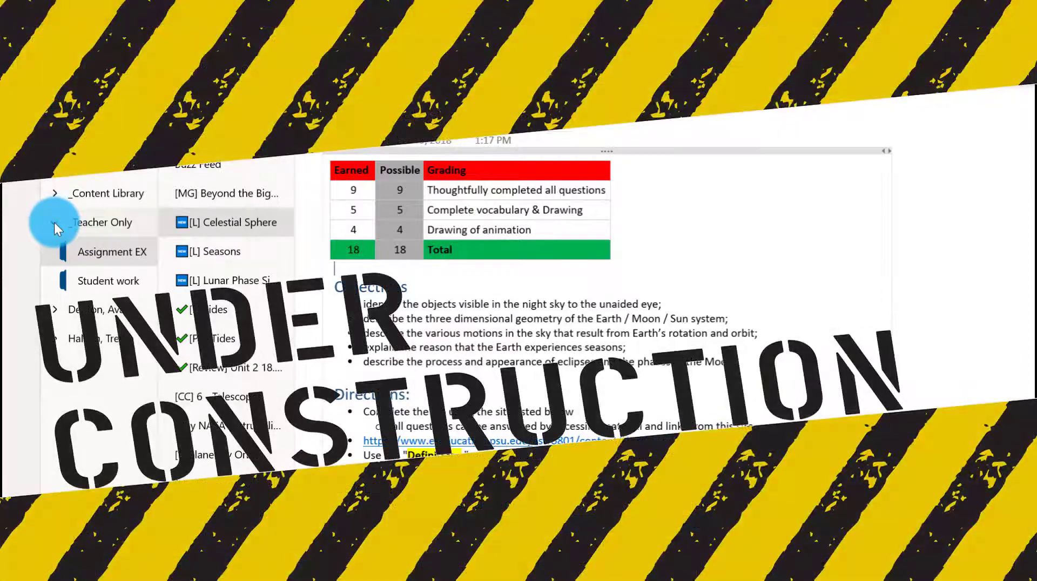
left_click(54, 222)
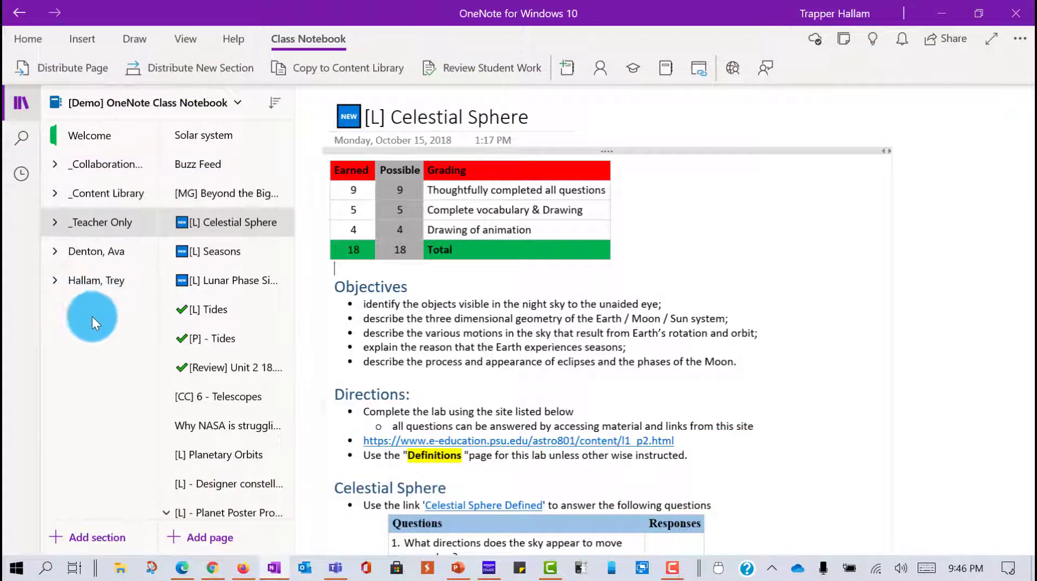
View the sections inside each of the two students' personal section groups, collapsing each group again
left_click(54, 252)
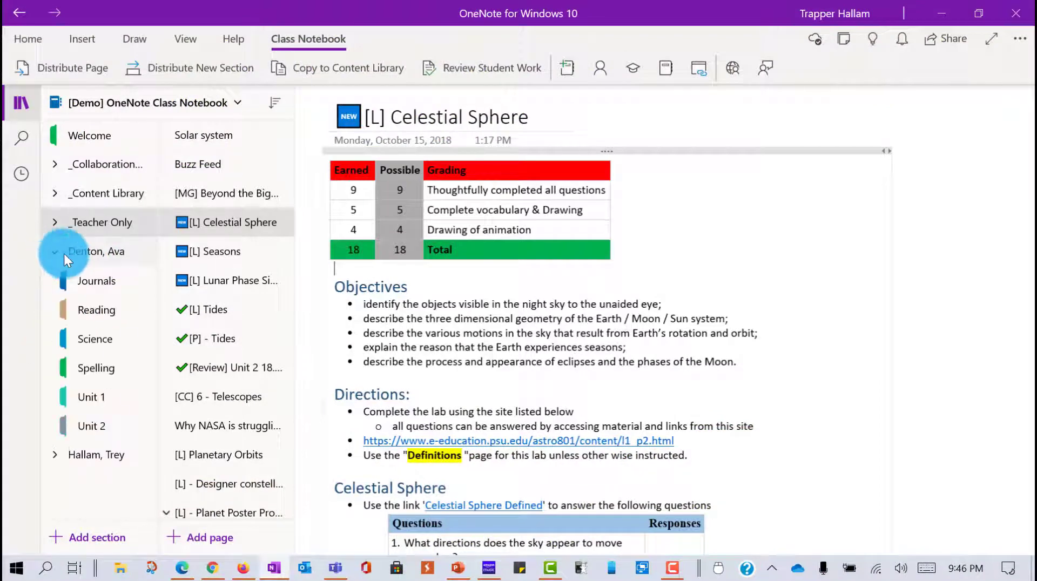
left_click(54, 252)
left_click(57, 280)
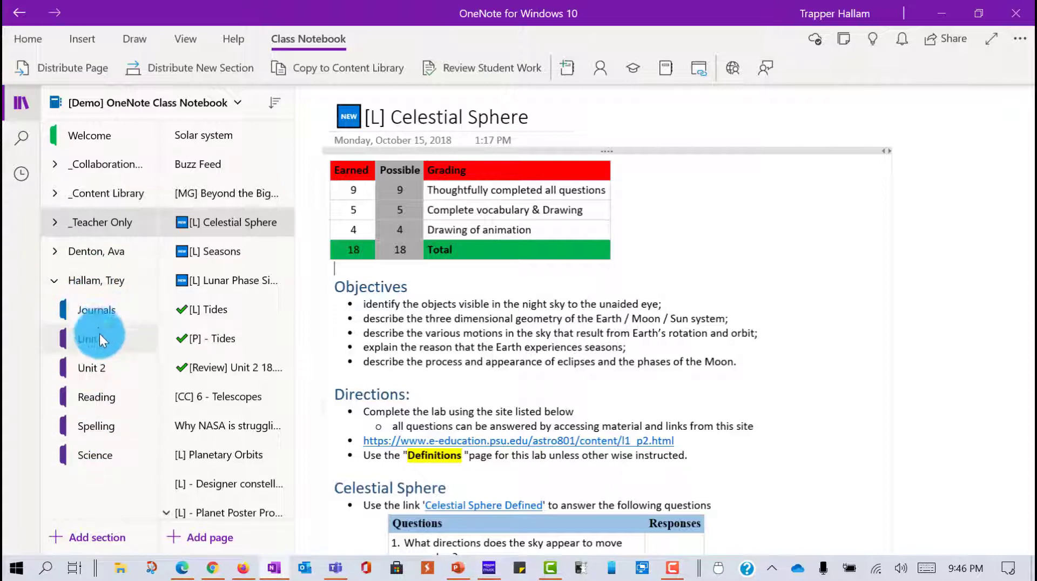
left_click(56, 280)
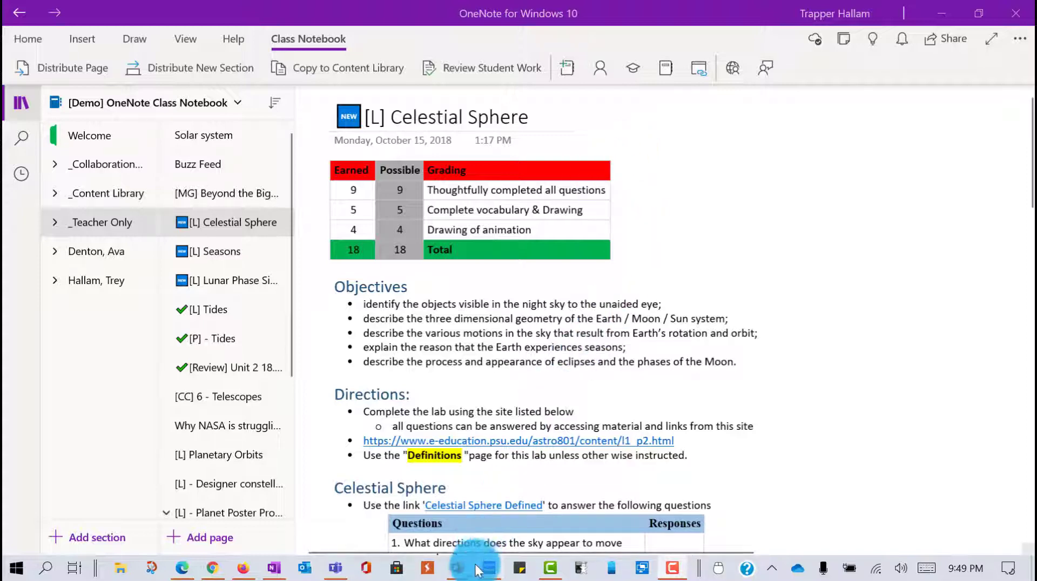
Show the Class Notebook Ribbon slide in the PowerPoint slide show, and review the page distribution options in OneNote for Windows 10
mouse_move(459, 571)
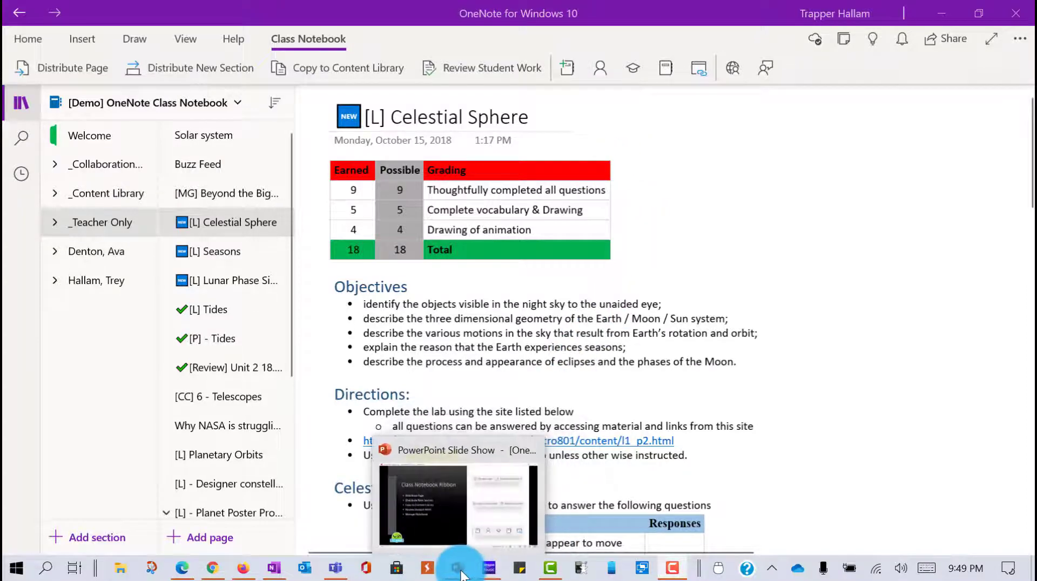
left_click(460, 571)
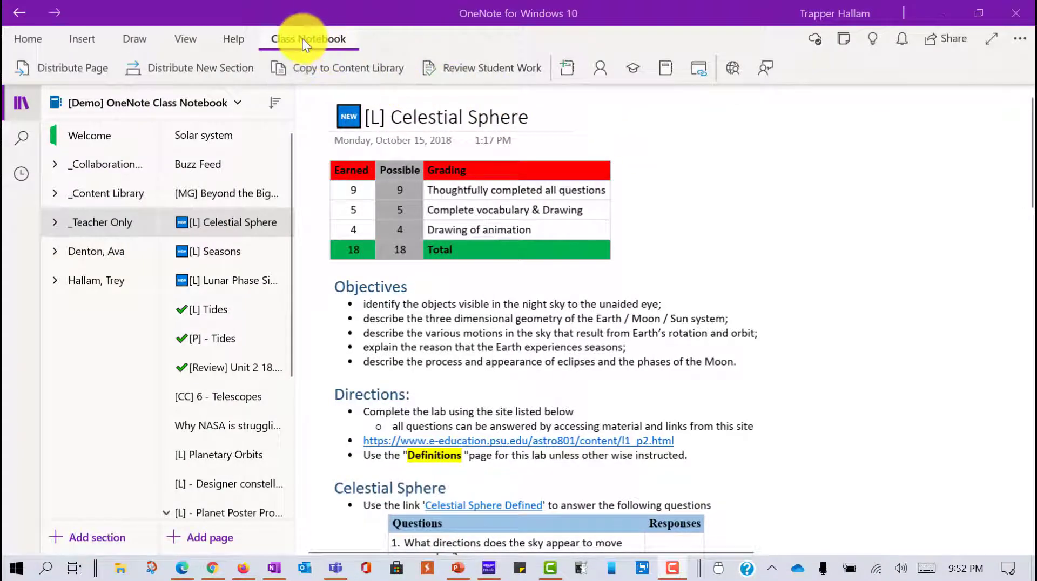
left_click(301, 39)
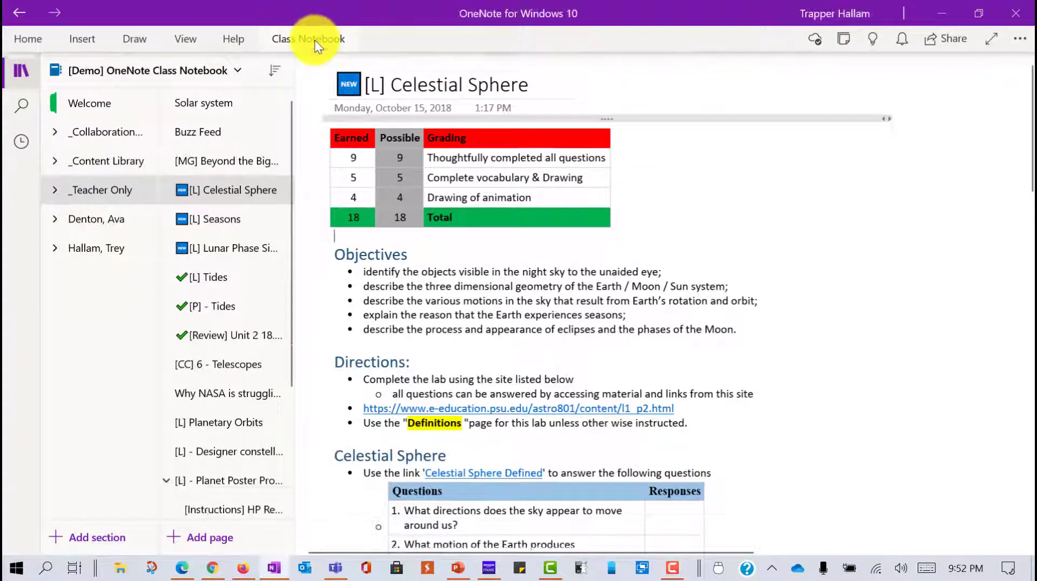
left_click(292, 38)
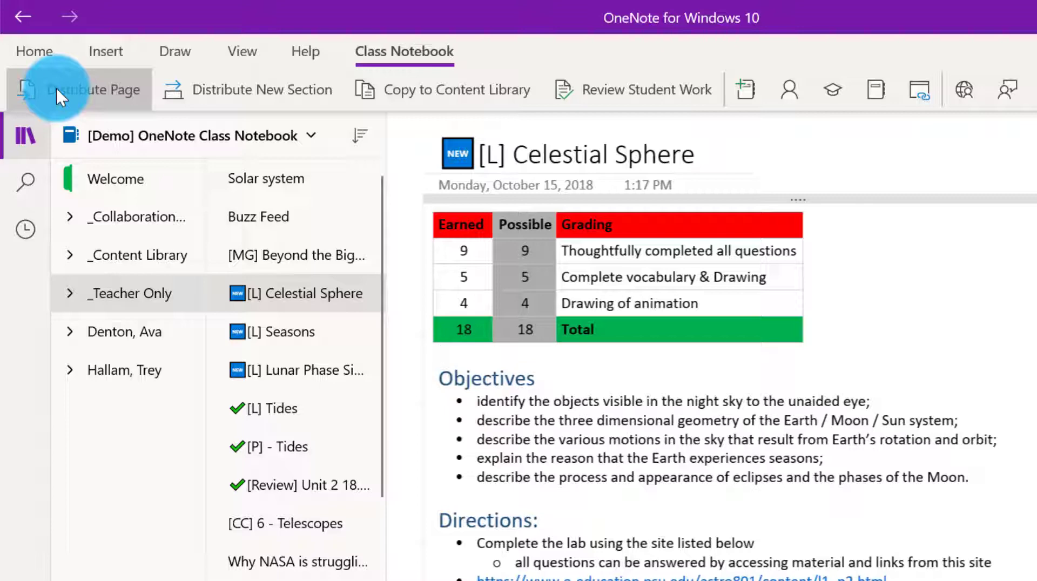
left_click(57, 87)
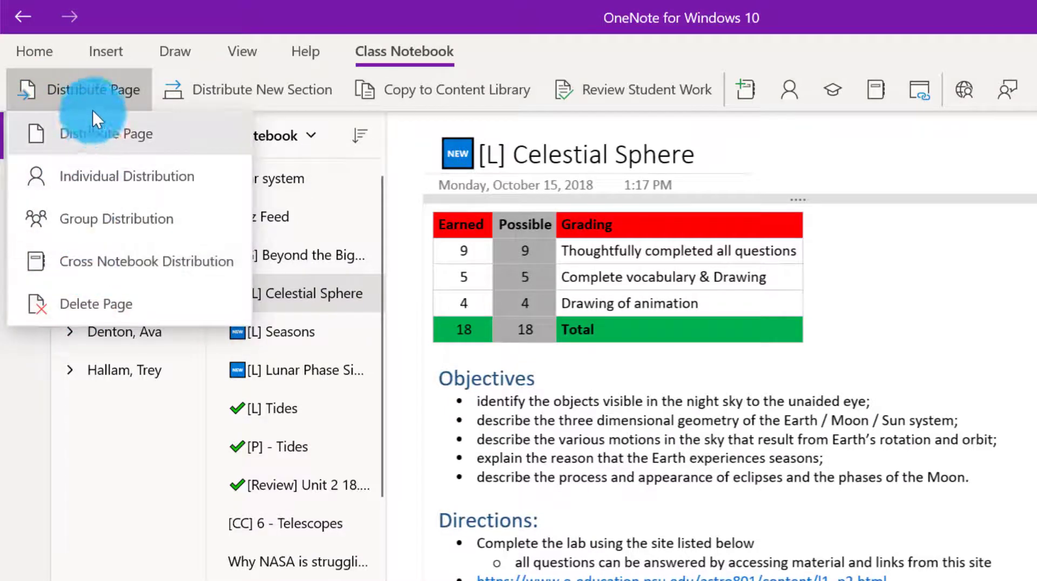
left_click(76, 87)
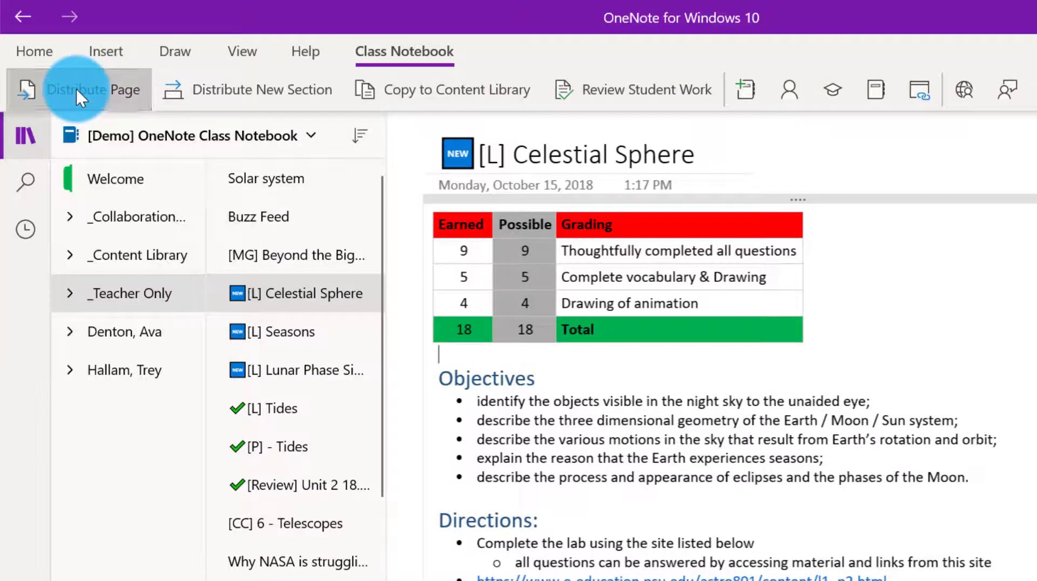
Open the 3 - Demo Video Assignment page in the Content Library's Unit 1 section
left_click(73, 252)
left_click(110, 290)
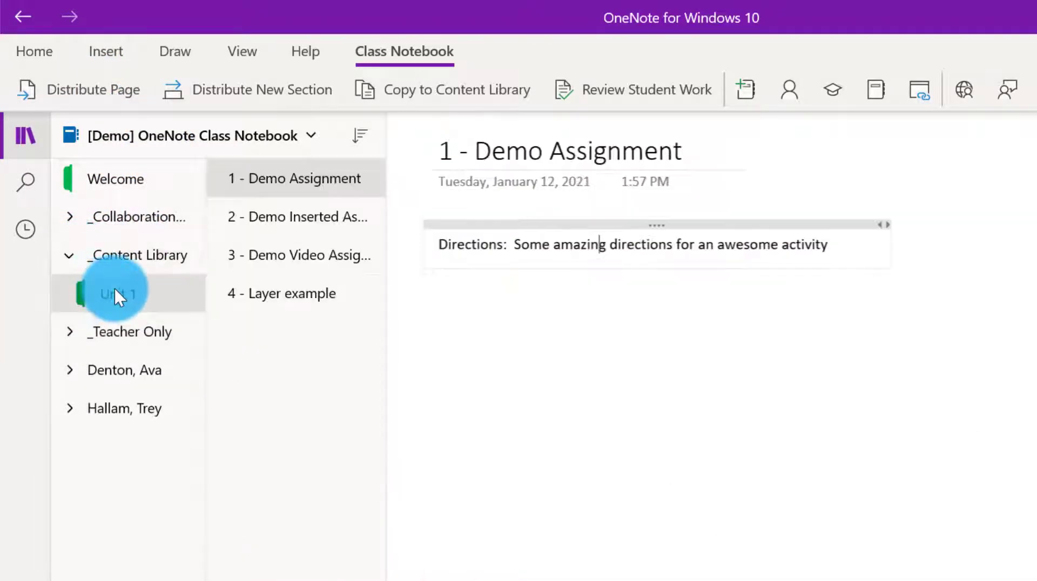
left_click(285, 251)
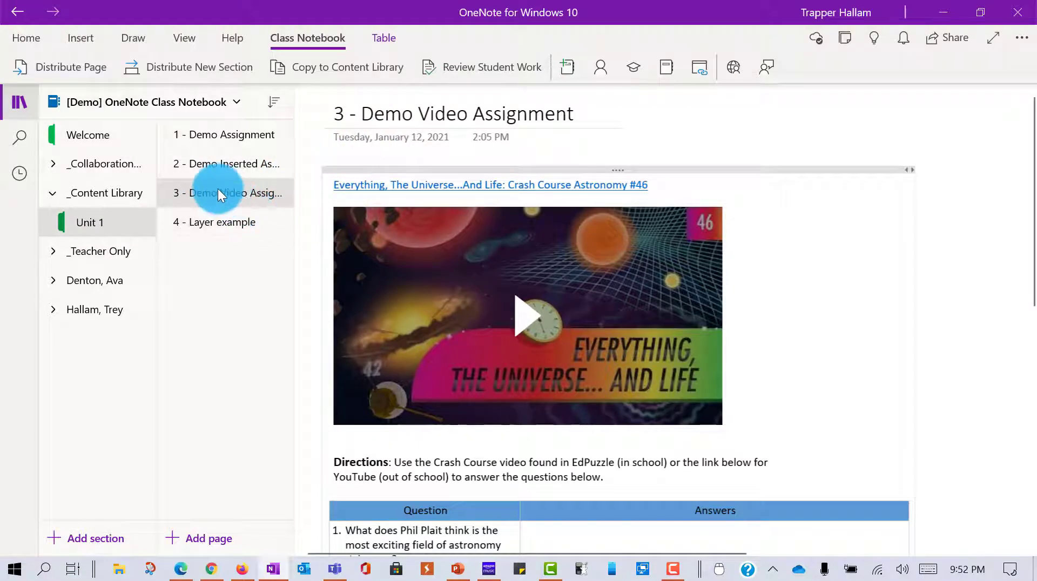
left_click(234, 187)
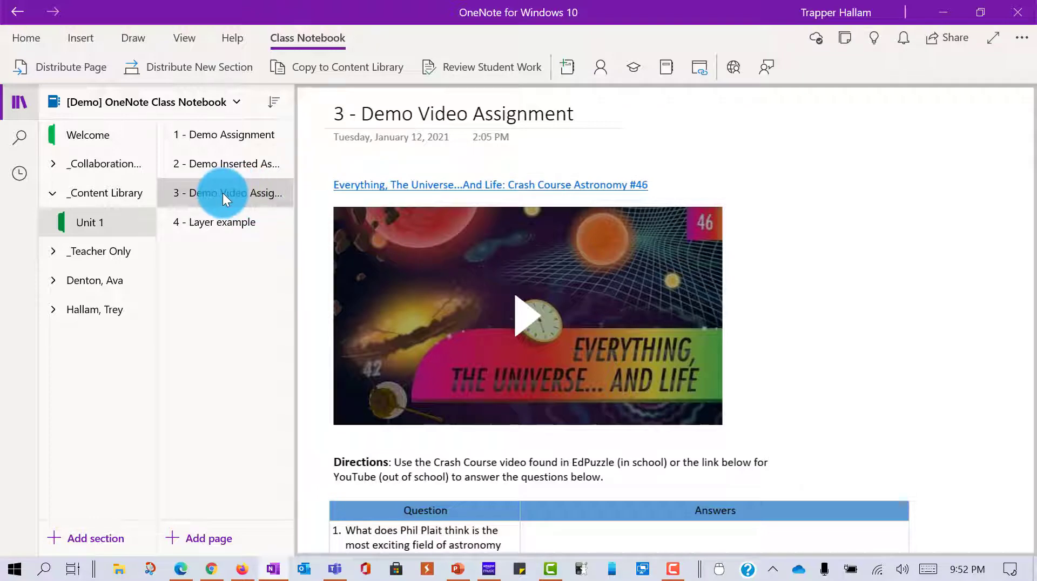
Add 4 - Layer example and 2 - Demo Inserted Assignment to the page selection, and return to 3 - Demo Video Assignment alone
left_click(215, 223, "ctrl")
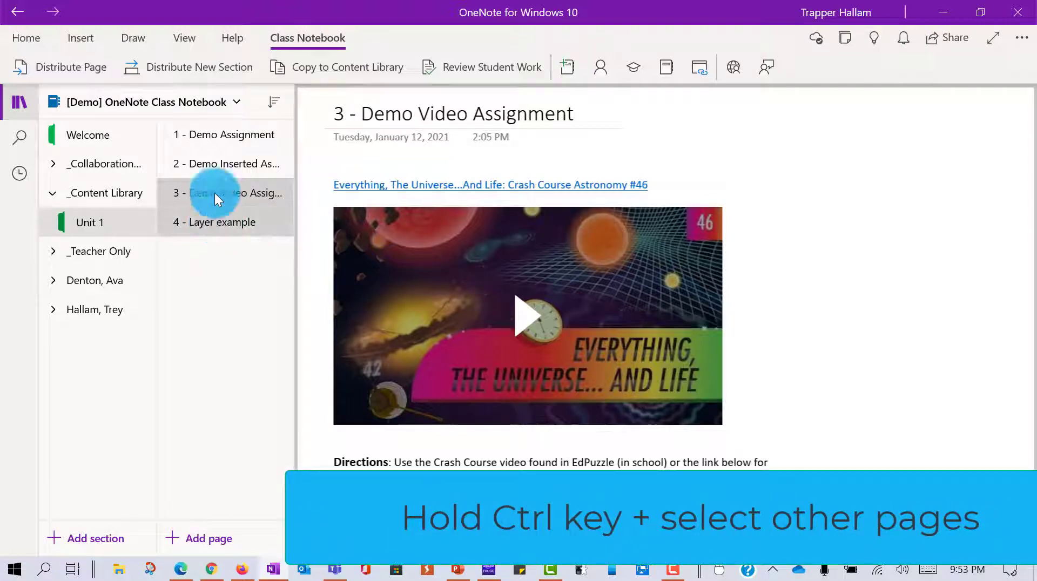
left_click(213, 169, "ctrl")
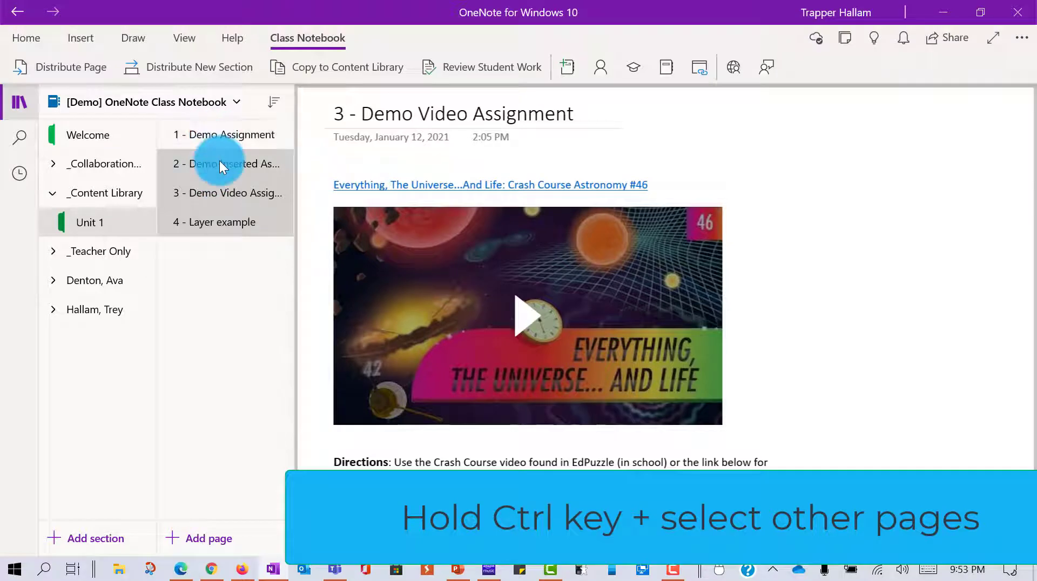
left_click(220, 162, "ctrl")
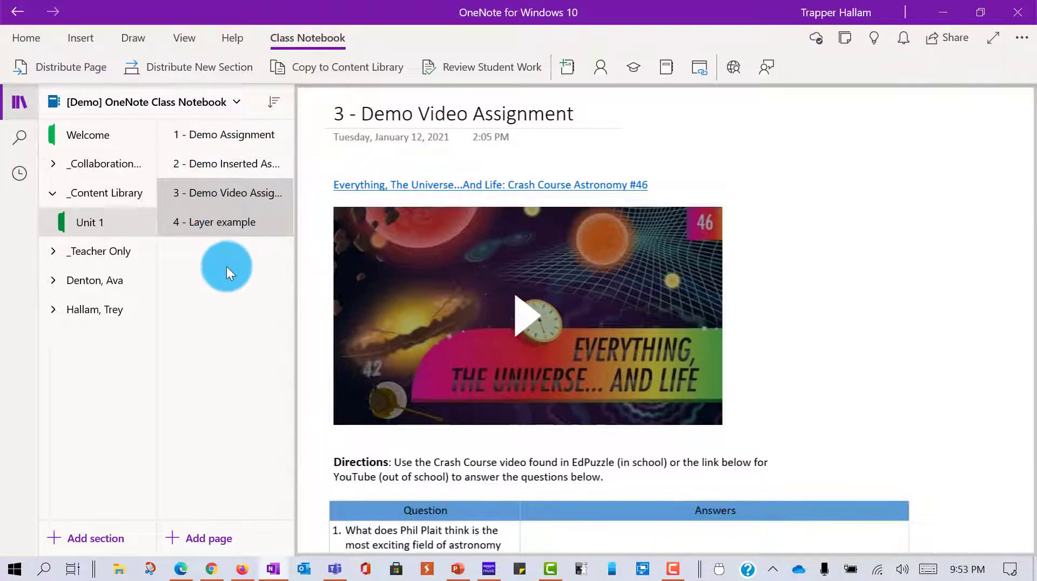
left_click(213, 195)
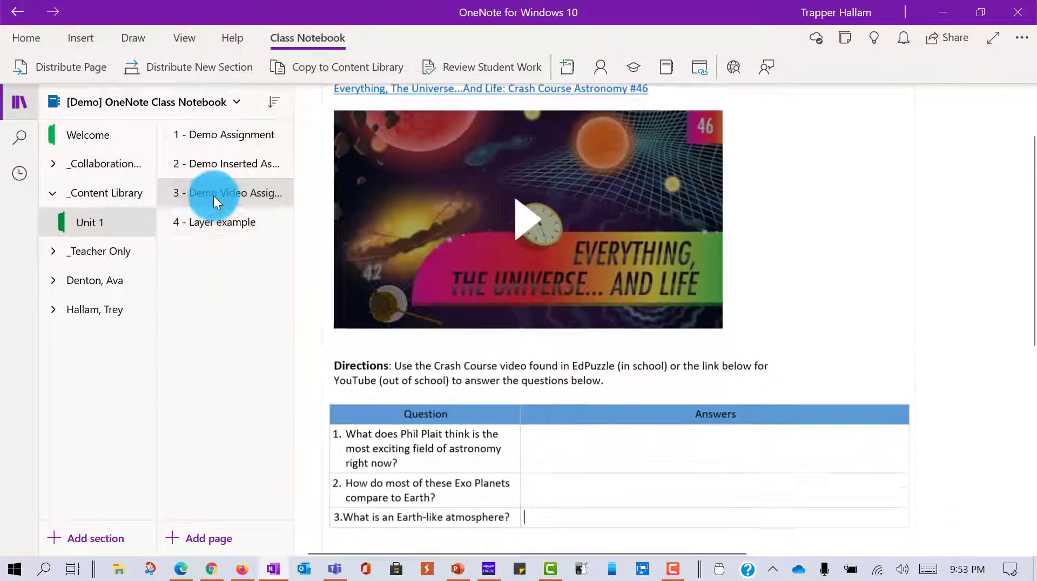
Distribute the 3 - Demo Video Assignment page to the Unit 1 section of all students
left_click(61, 66)
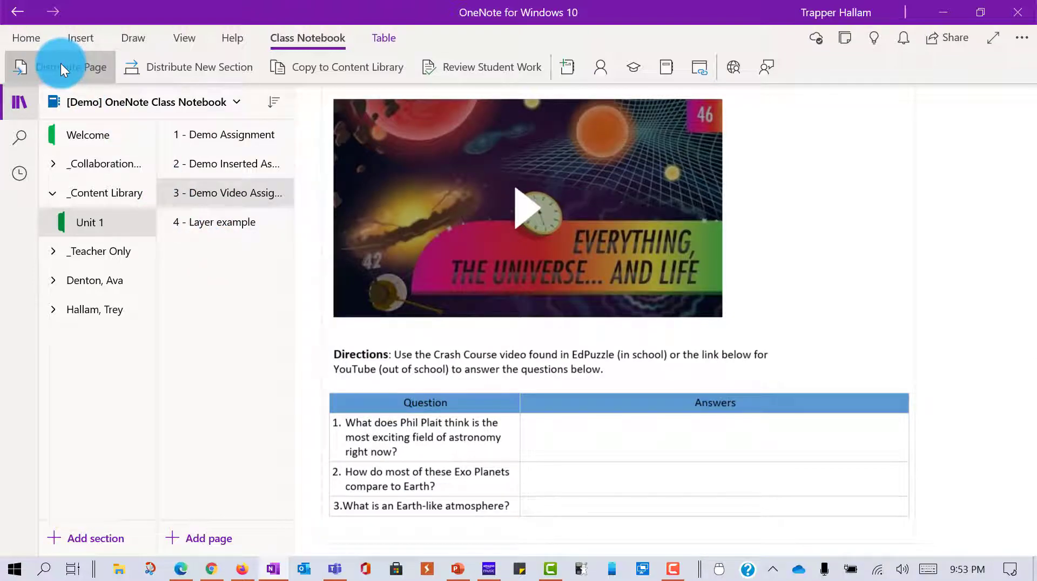
left_click(61, 65)
left_click(74, 104)
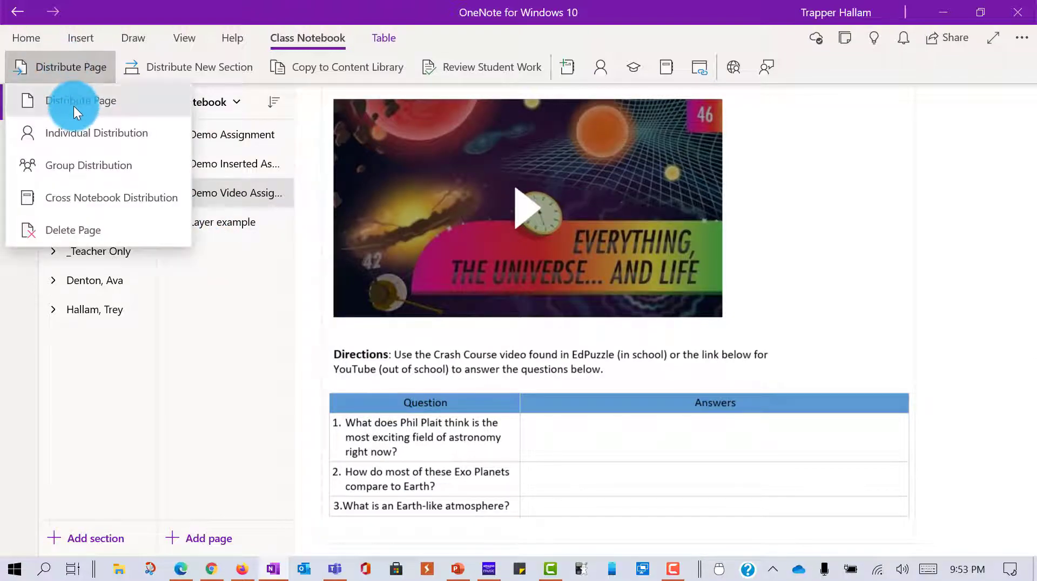
left_click(118, 98)
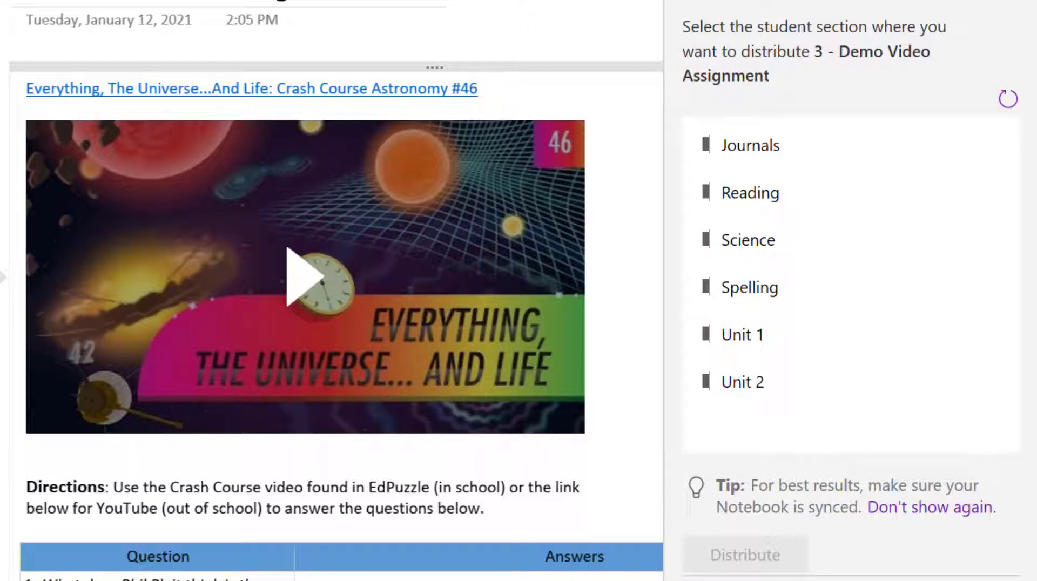
left_click(766, 346)
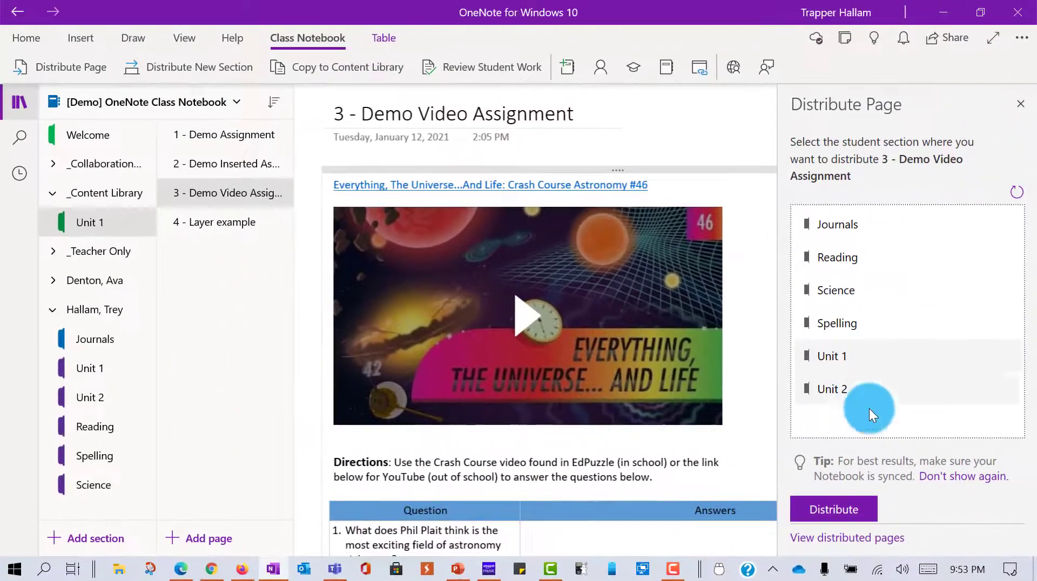
left_click(837, 511)
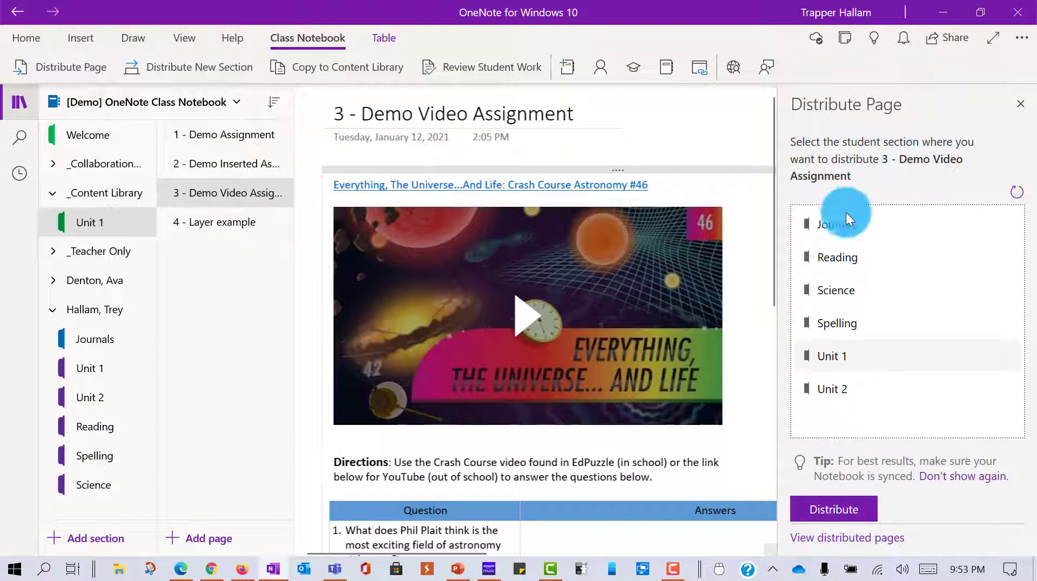
left_click(838, 516)
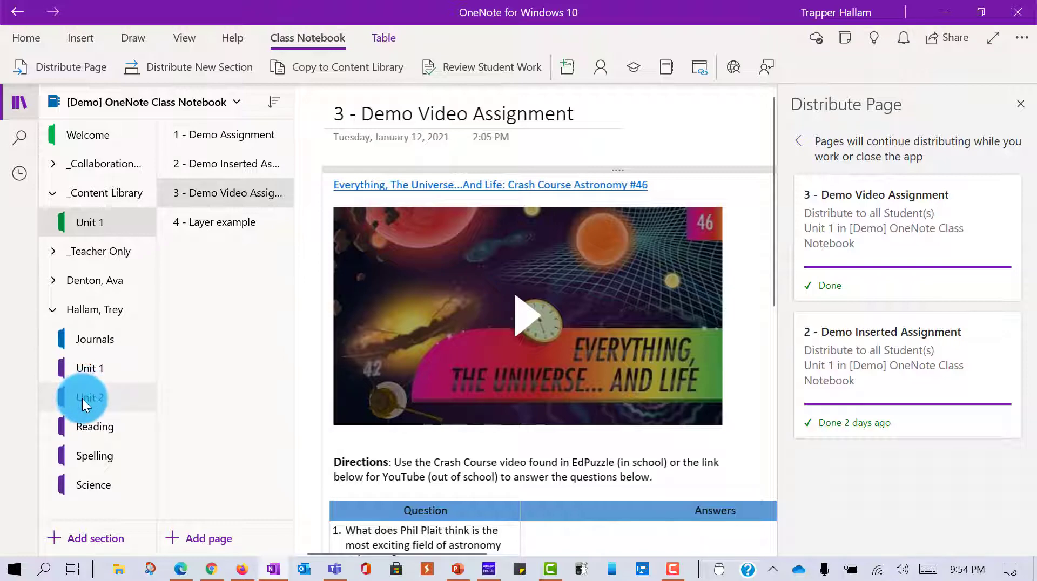
Open the distributed 3 - Demo Video Assignment in the first student's Unit 1 section, and close the distribution pane
left_click(100, 371)
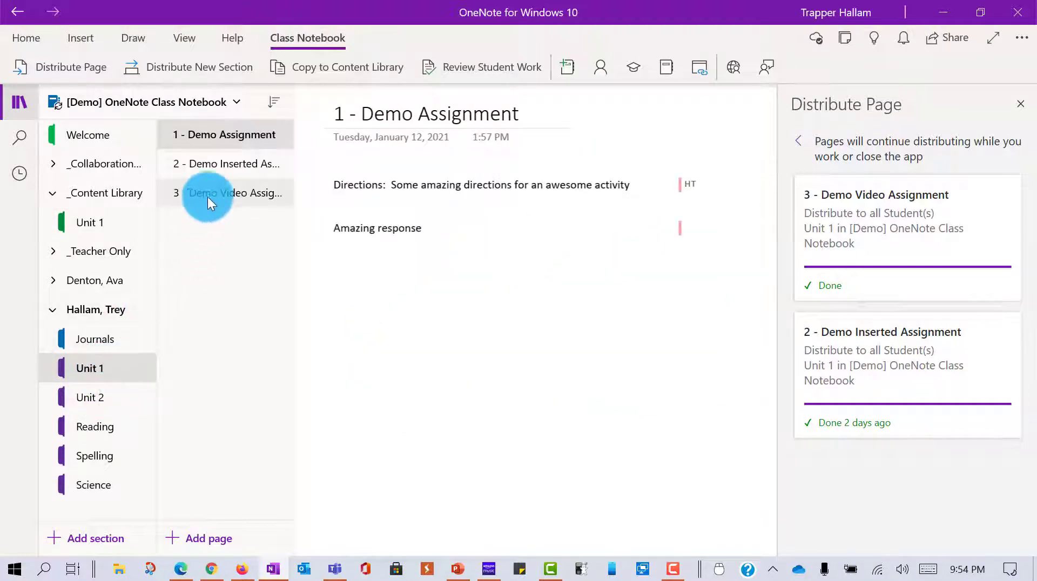
left_click(204, 196)
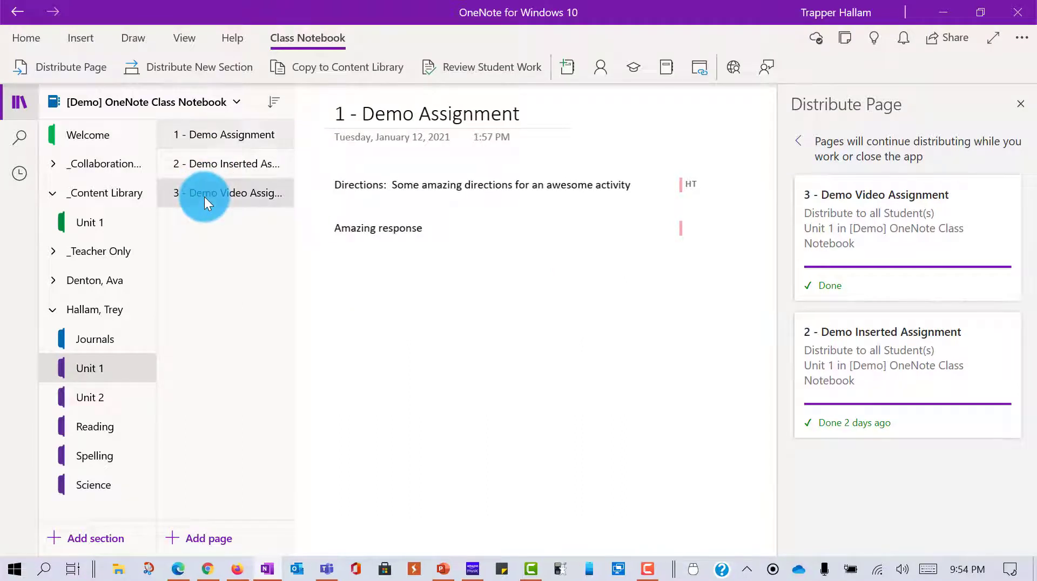
left_click(355, 114)
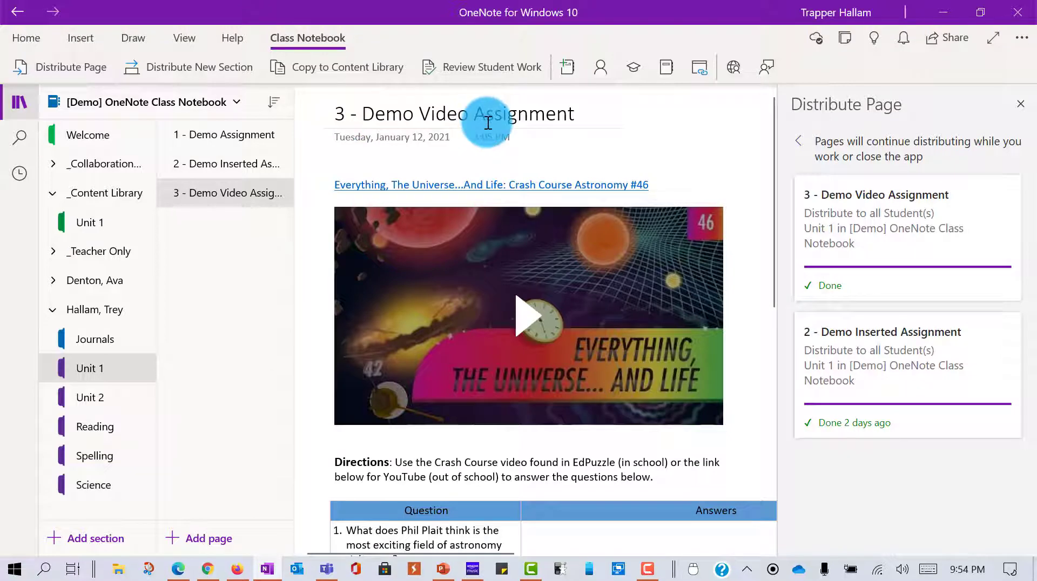
left_click(1021, 108)
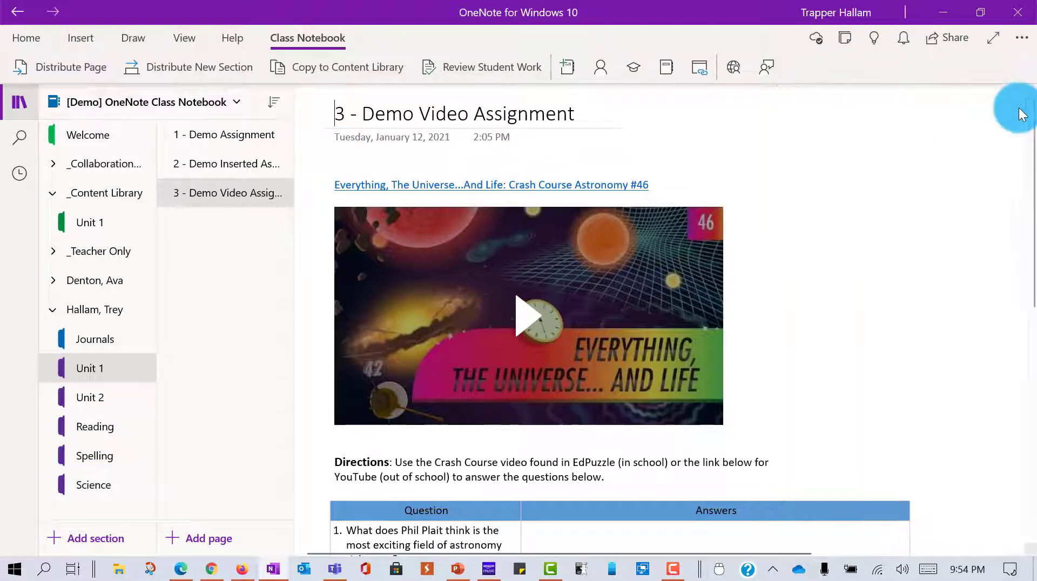
Switch to the first listed student's notebook in Firefox and open the distributed 3 - Demo Video Assignment in their Unit 1 section
left_click(212, 569)
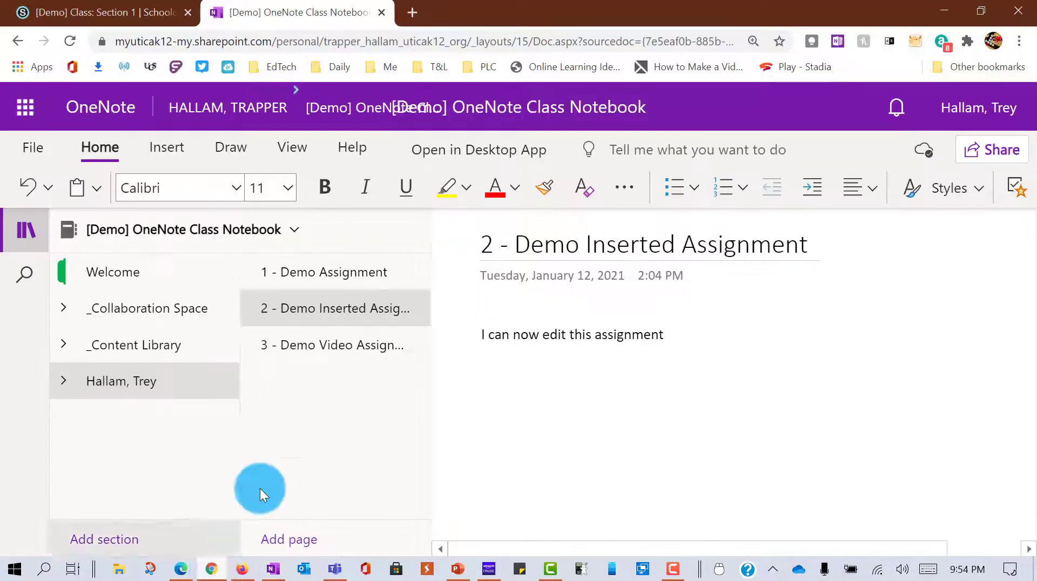
left_click(242, 569)
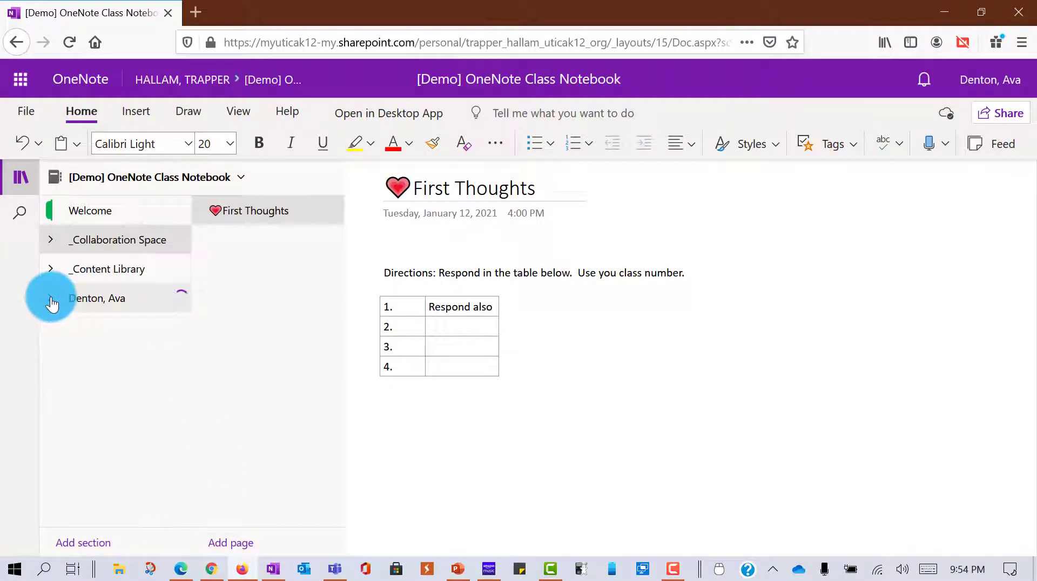
left_click(108, 449)
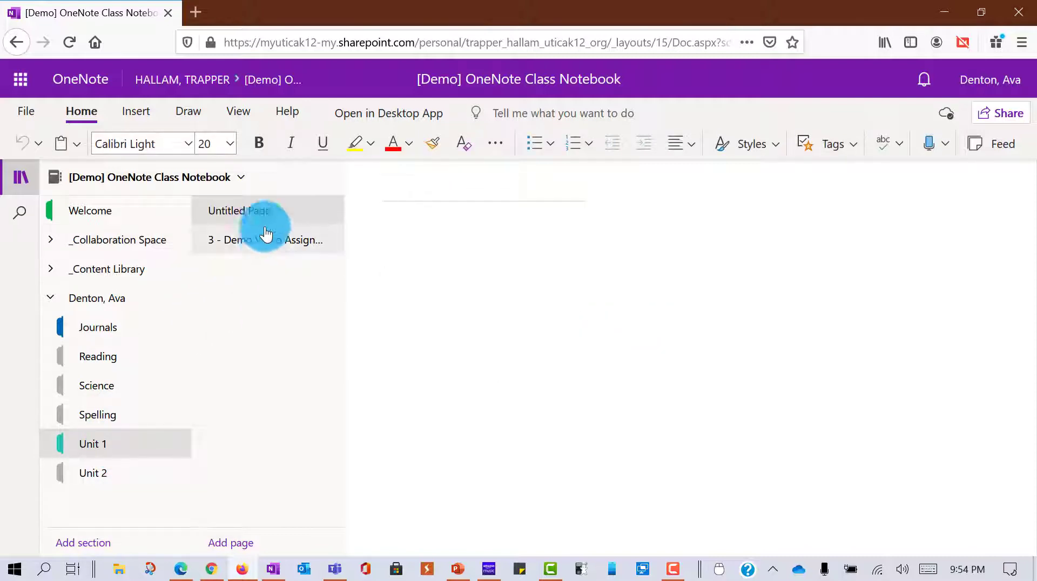
left_click(244, 241)
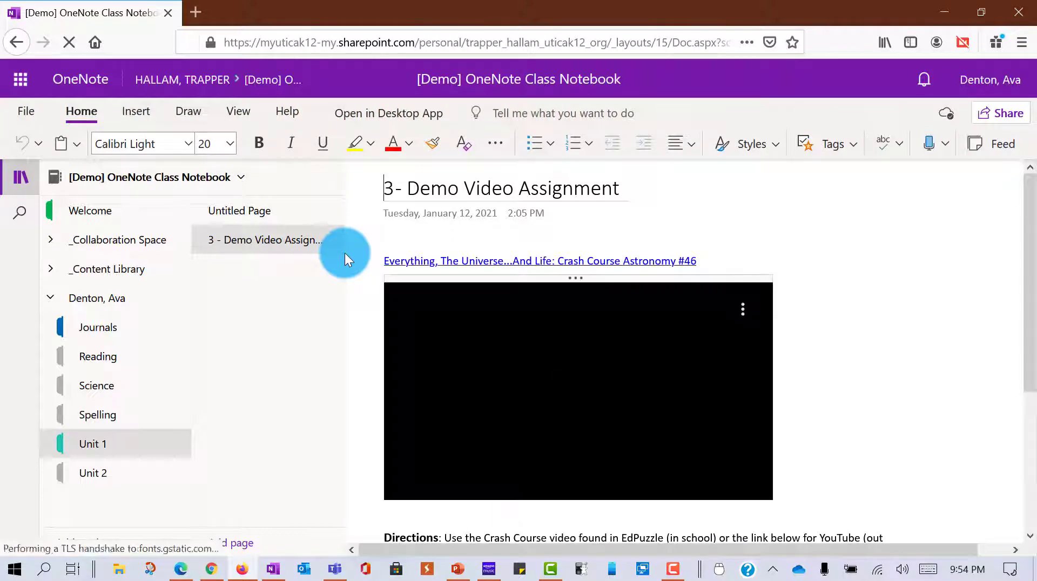
Answer question 1 in the assignment table with asdfasdfasdf, and return to the teacher's notebook in OneNote for Windows 10
scroll(666, 277, "down", 3)
scroll(666, 277, "up", 1)
scroll(573, 400, "down", 2)
left_click(575, 400)
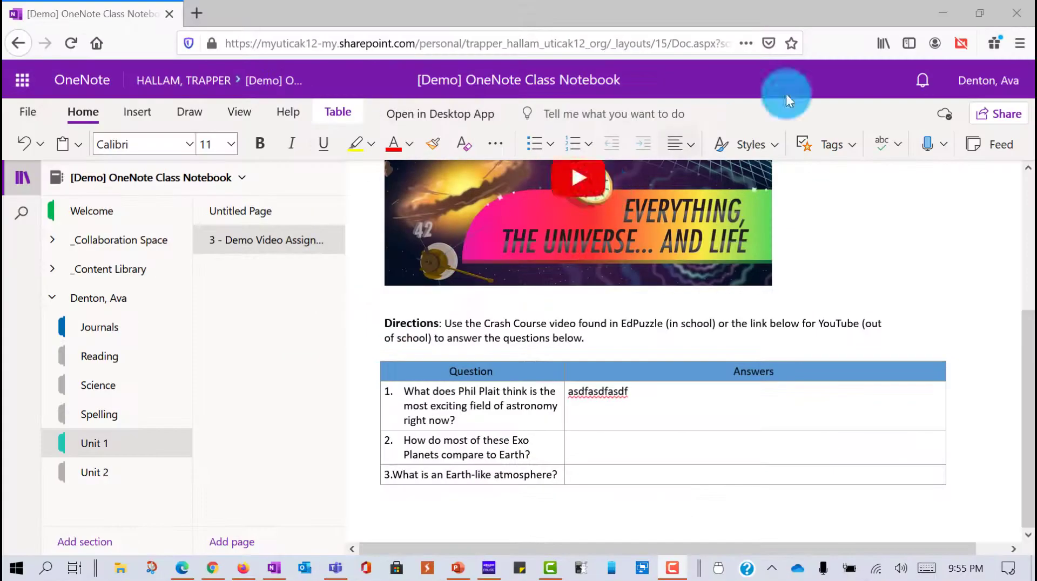
left_click(950, 10)
left_click(947, 13)
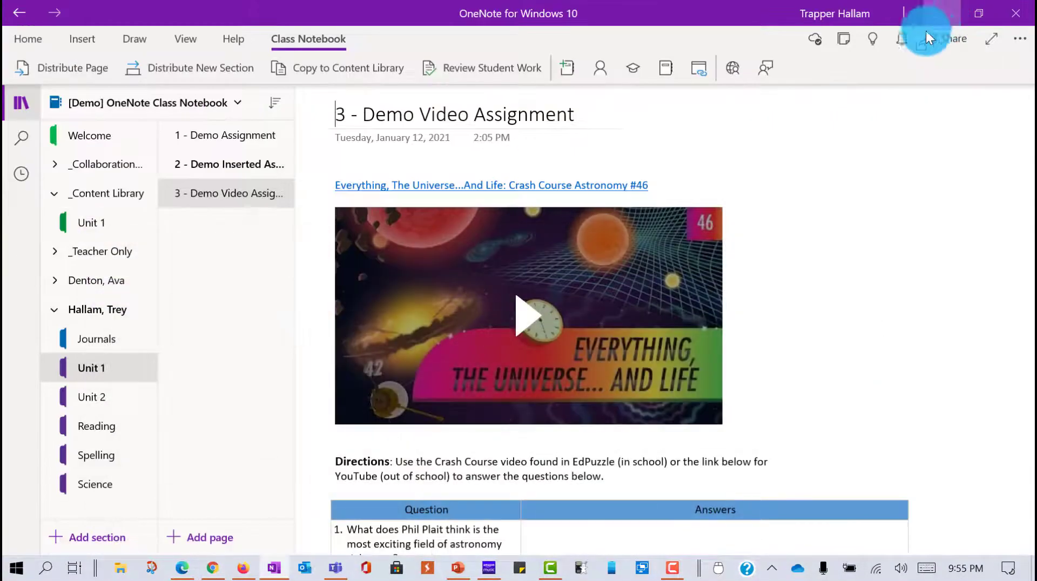
Collapse the expanded student's sections and start an Individual Distribution of the 3 - Demo Video Assignment page
left_click(53, 310)
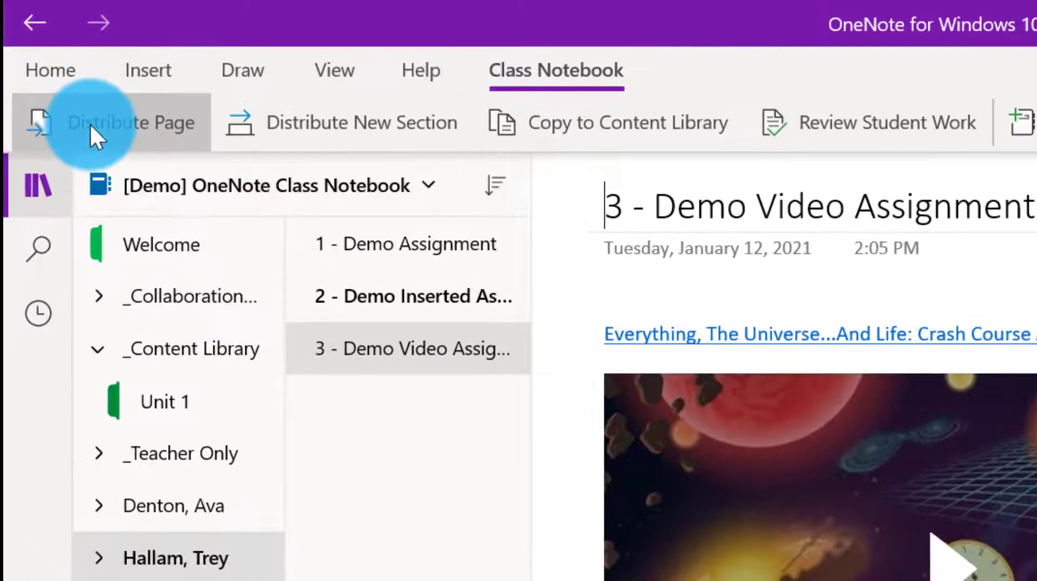
left_click(90, 128)
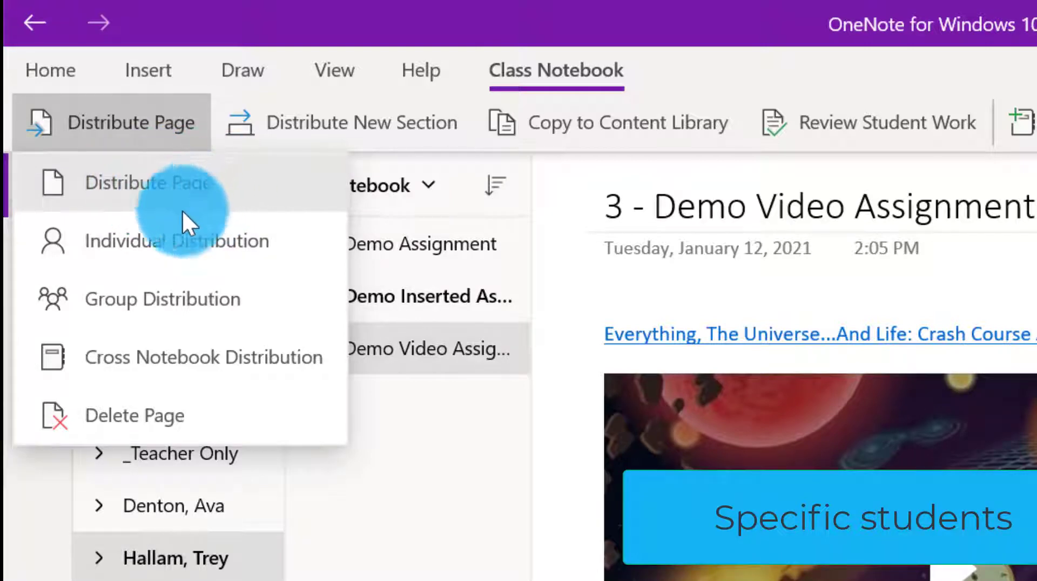
left_click(167, 248)
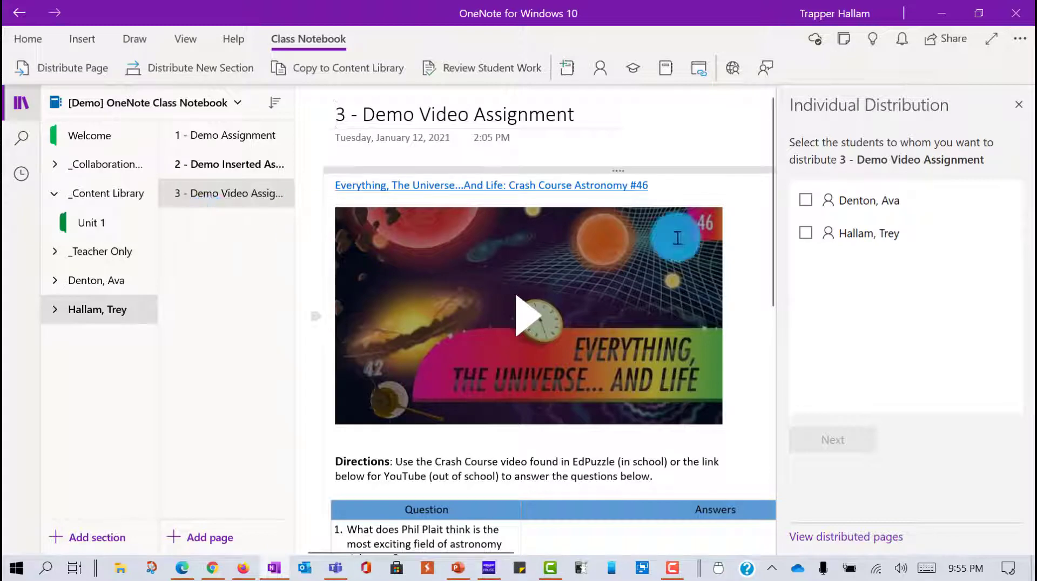
Open the Content Library's Unit 1 section and switch among its pages to examine how the page targeted for distribution changes
left_click(89, 220)
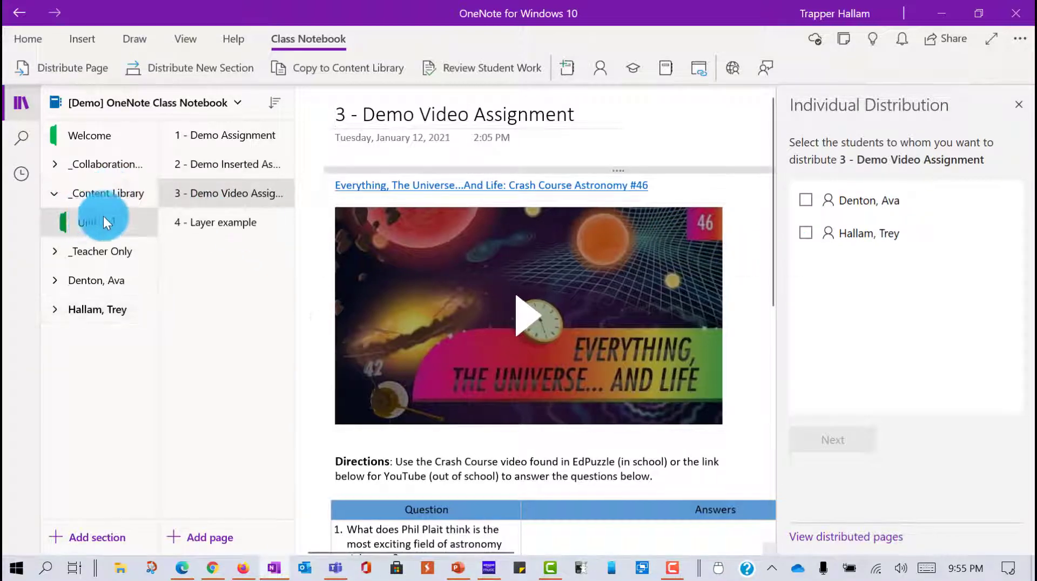
left_click(216, 221)
left_click(221, 203)
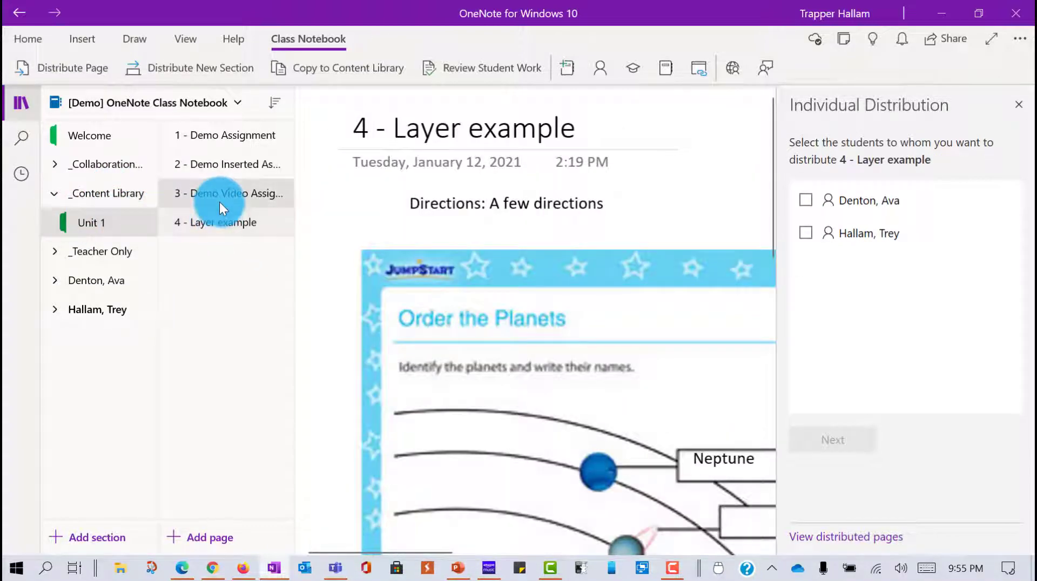
left_click(227, 222)
left_click(228, 197)
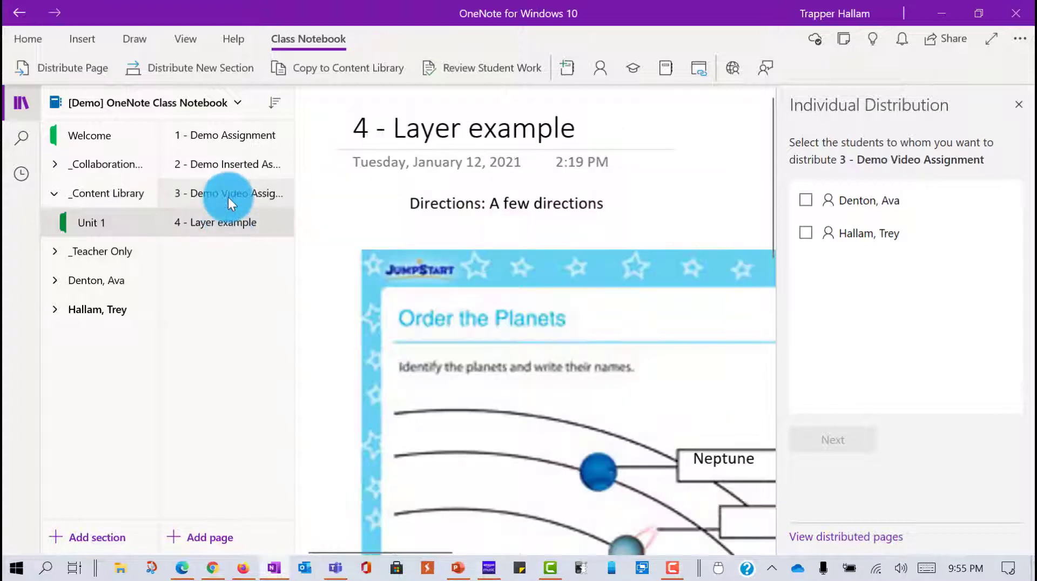
left_click(250, 160)
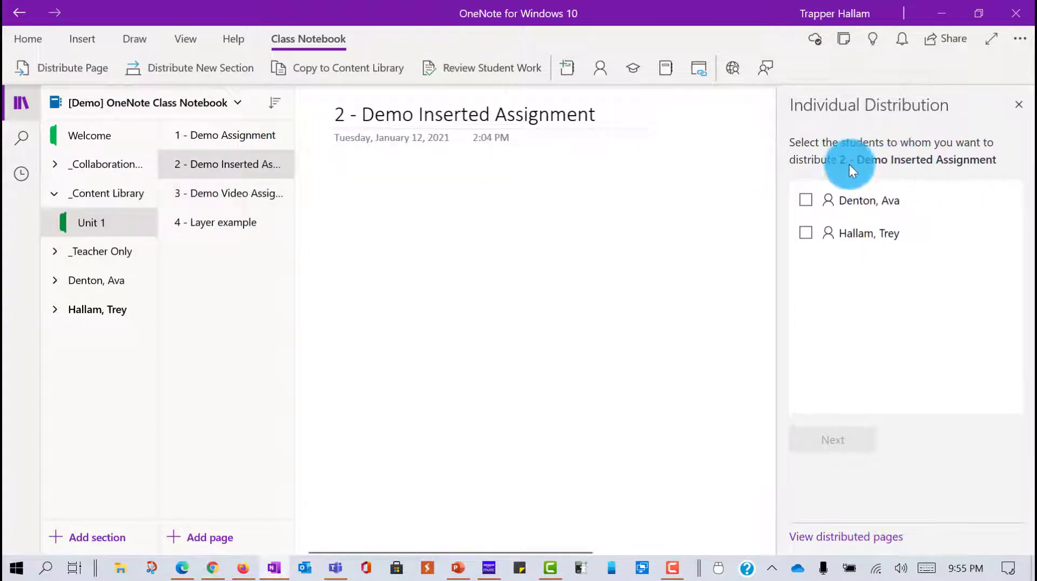
left_click(260, 193)
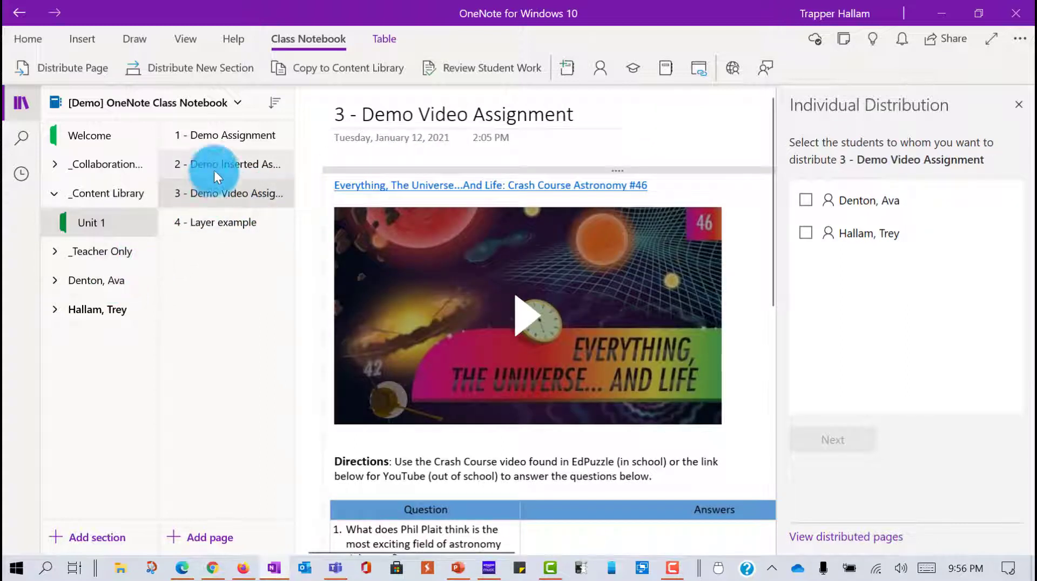
Distribute 1 - Demo Assignment and 2 - Demo Inserted Assignment together to the Unit 1 section of the first listed student only
left_click(219, 138)
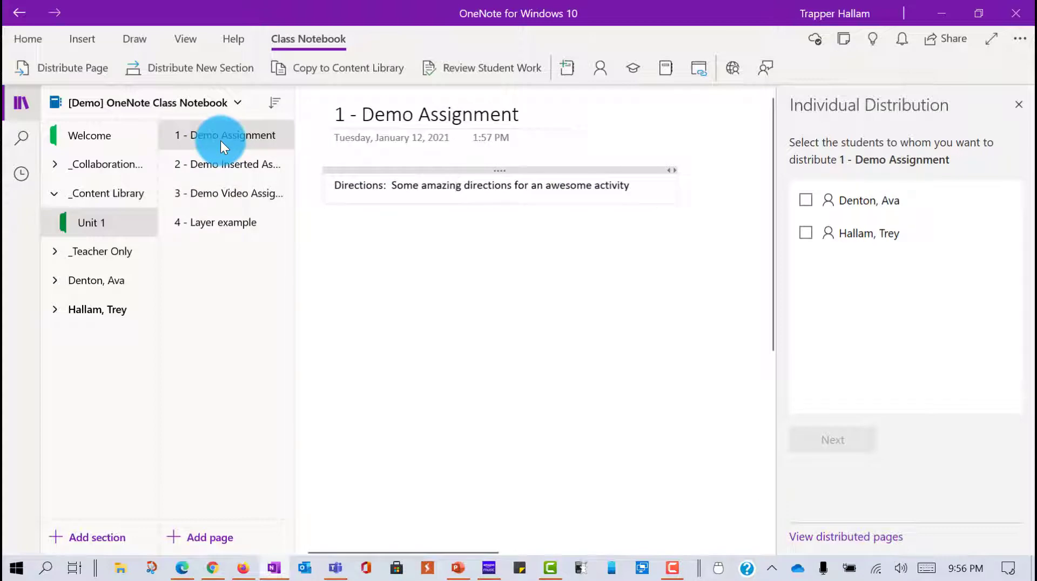
left_click(222, 164)
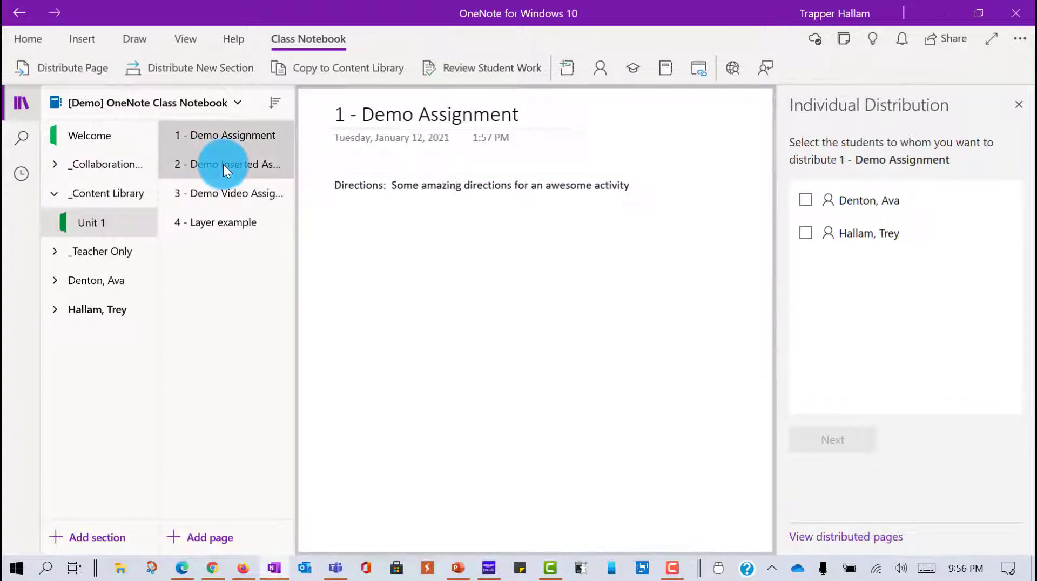
left_click(805, 200)
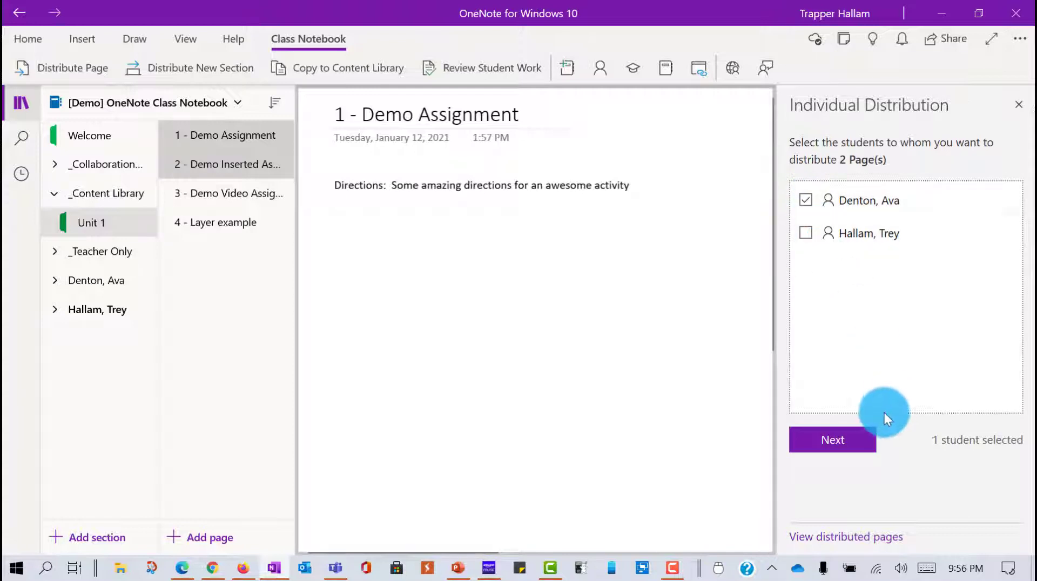
left_click(830, 442)
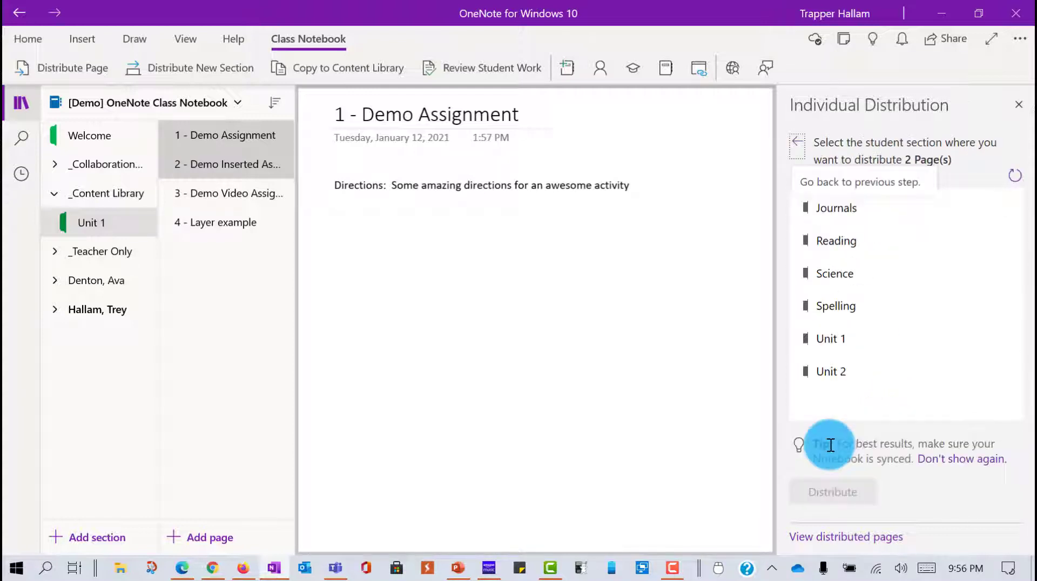
left_click(832, 340)
left_click(835, 491)
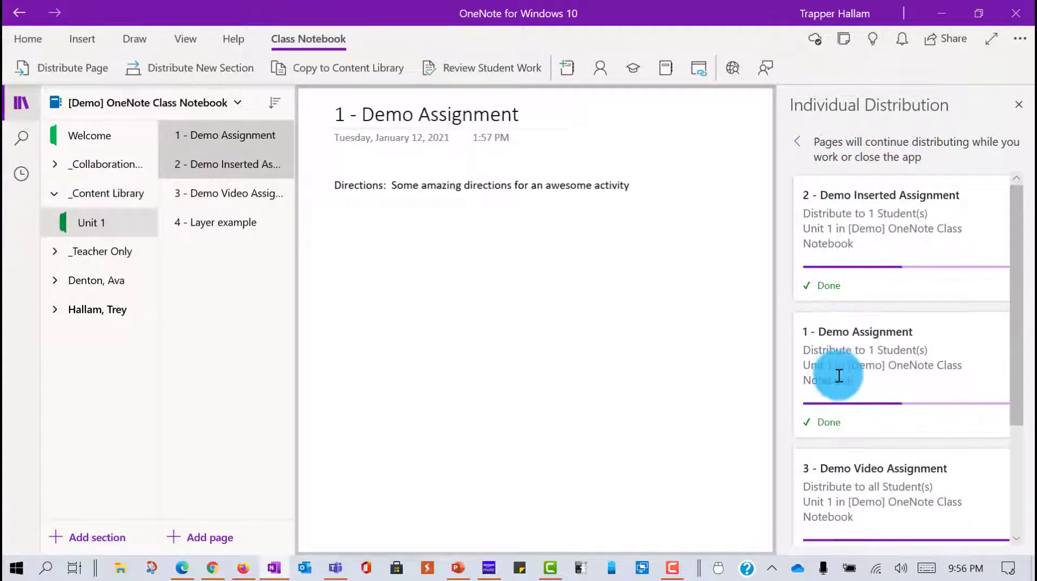
Check the distributed pages in the first listed student's Unit 1 section
left_click(59, 279)
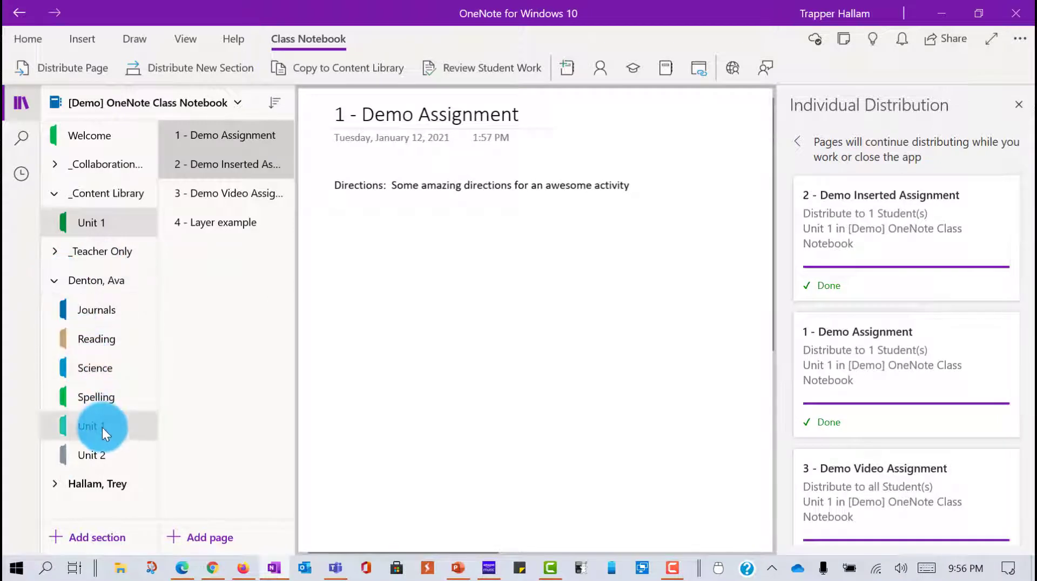
left_click(102, 427)
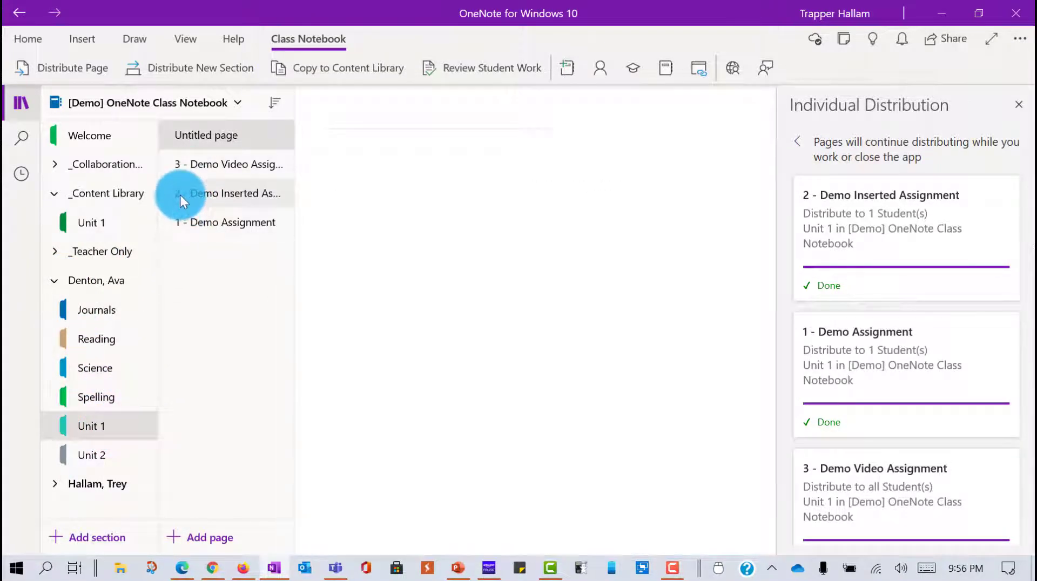
left_click_drag(180, 195, 161, 190)
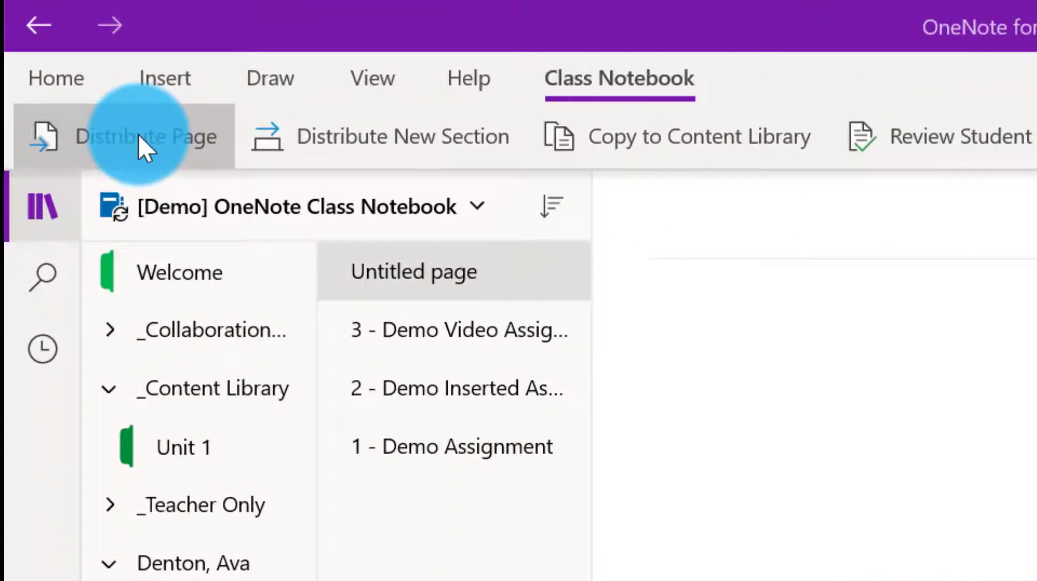
left_click(138, 136)
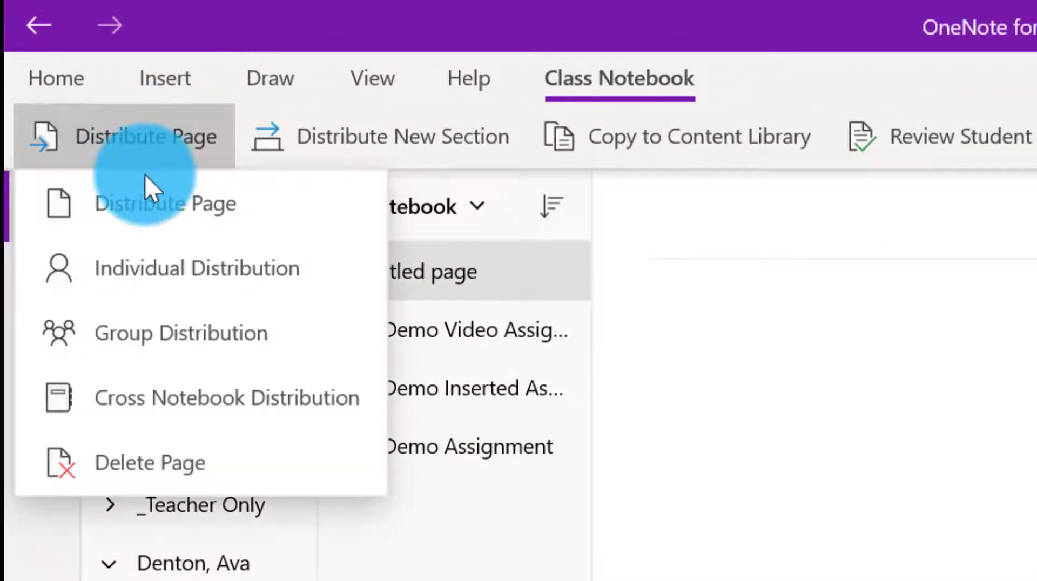
left_click(125, 322)
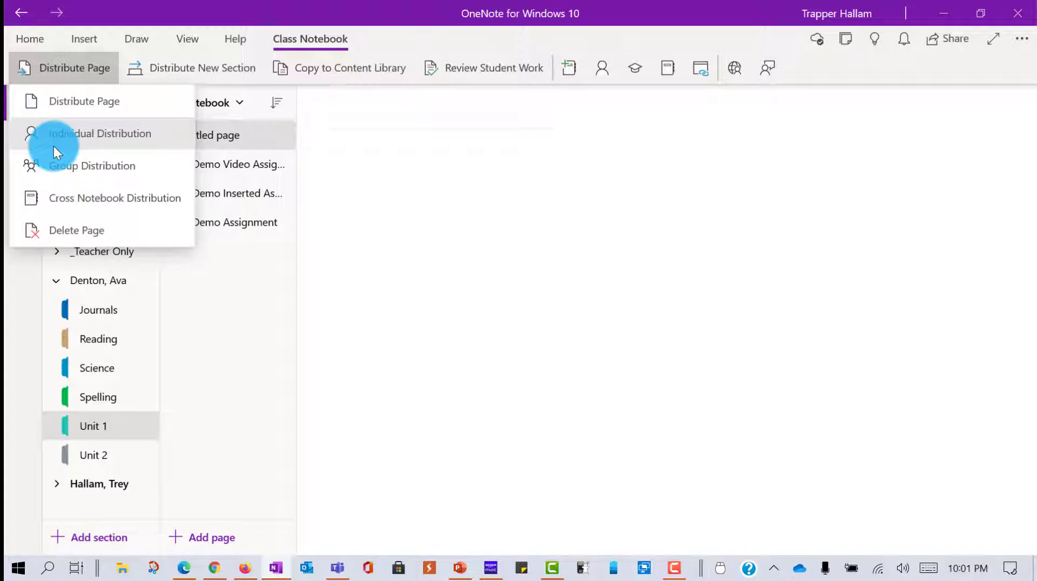
left_click(232, 290)
Select the 4 - Layer example page in the Content Library's Unit 1 section and start a Group Distribution for it
left_click(78, 222)
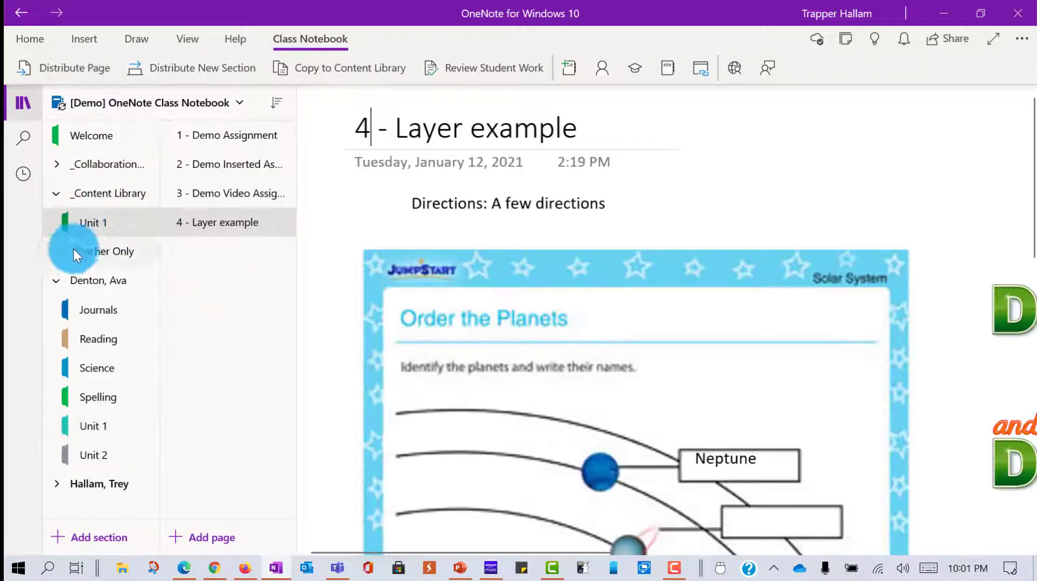
left_click(56, 283)
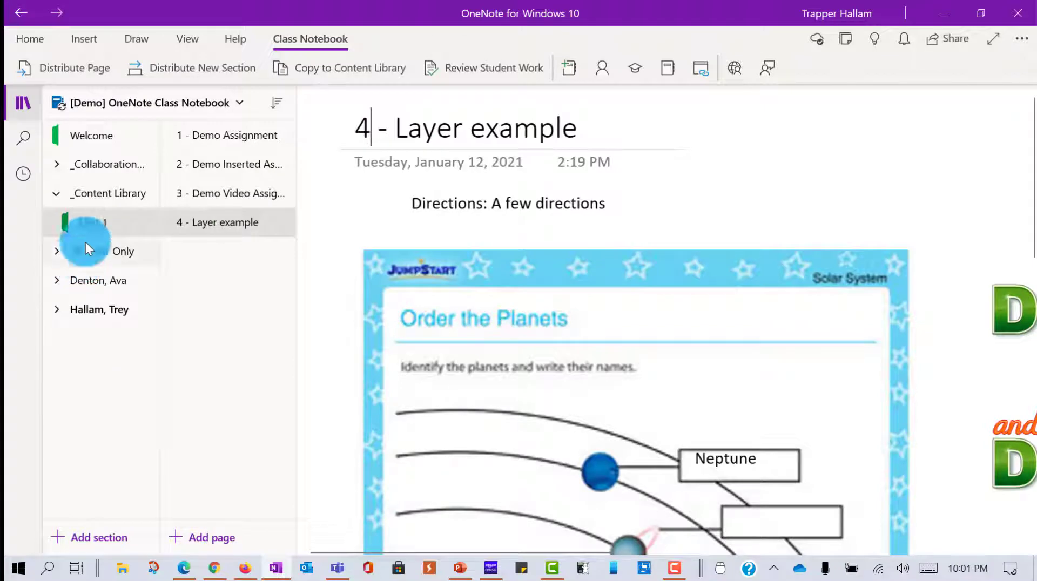
left_click(225, 222)
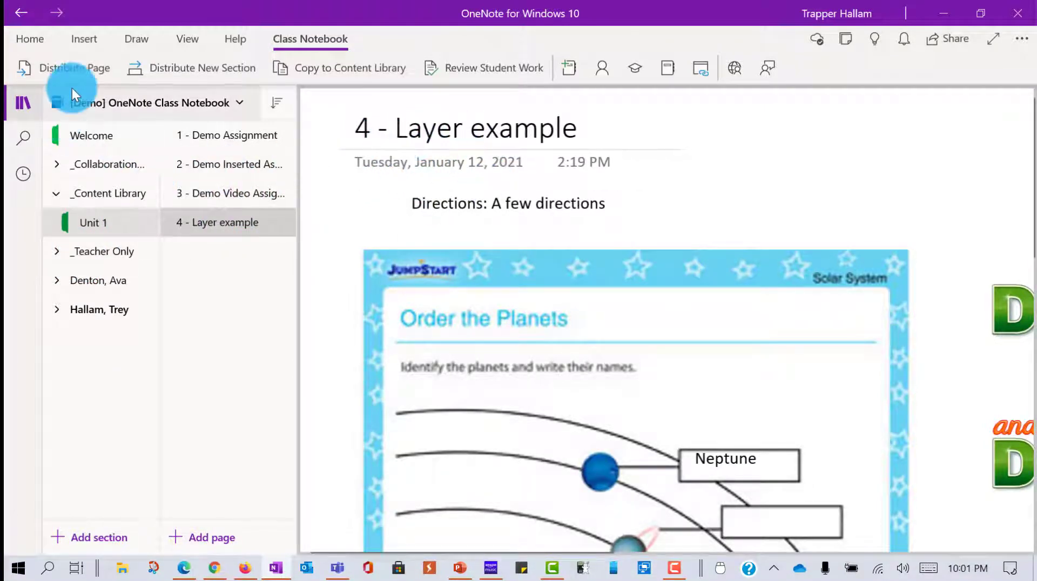
left_click(65, 66)
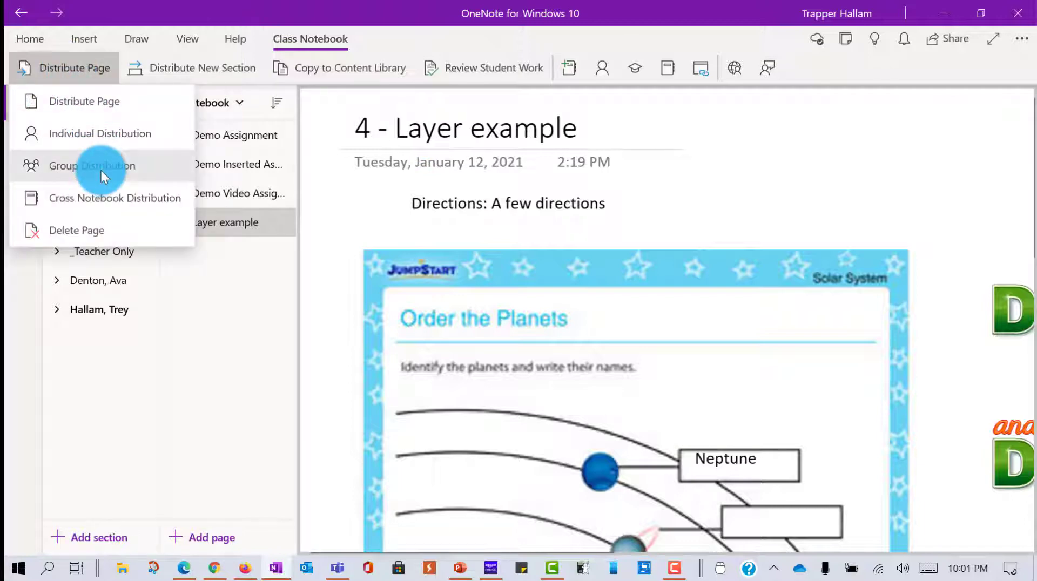
left_click(102, 171)
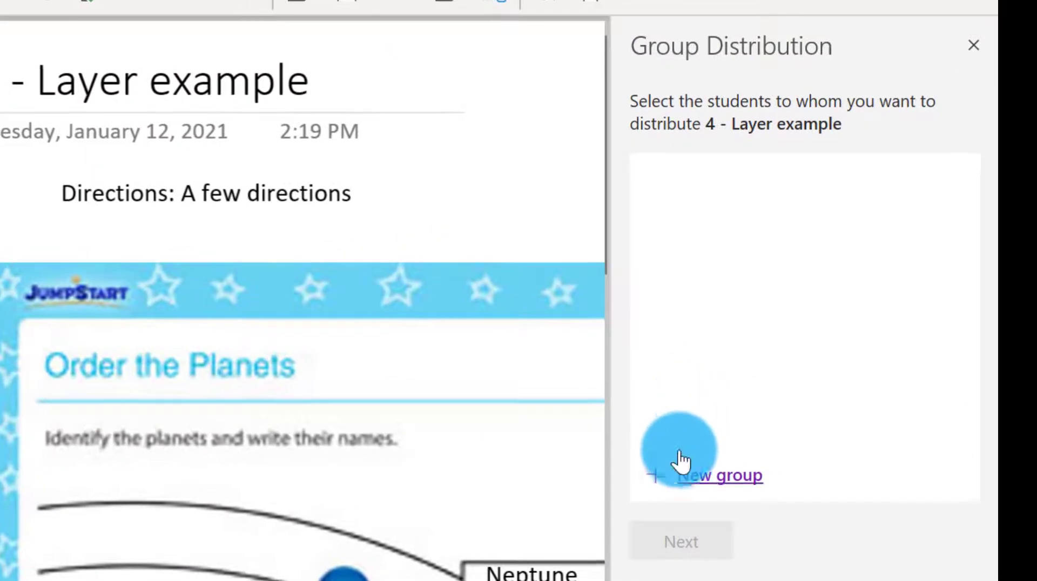
Create and save a new distribution group named Red Group containing both students
left_click(749, 489)
left_click(656, 218)
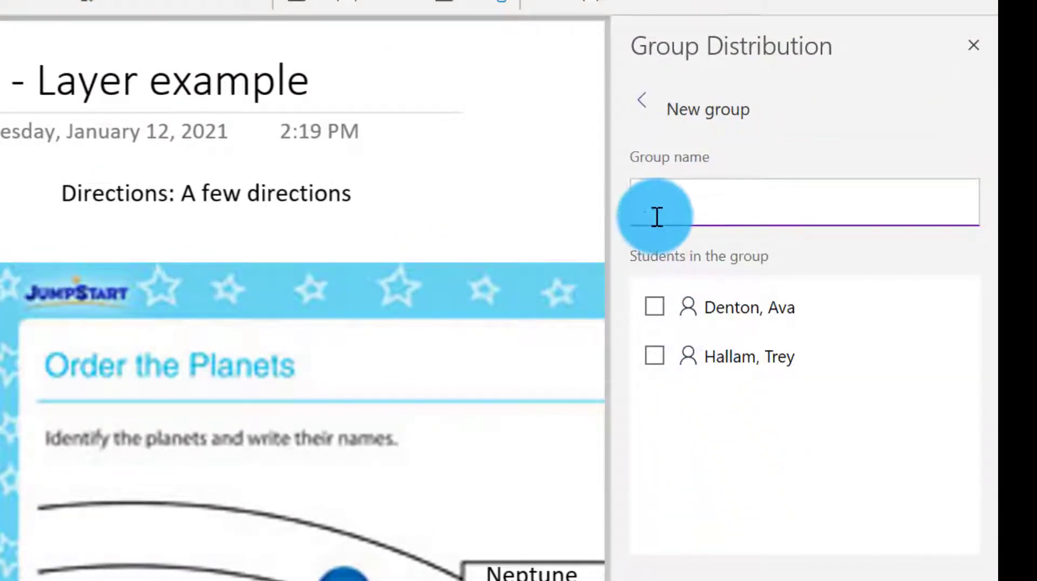
type("Group")
key("BackSpace")
key("BackSpace")
key("BackSpace")
key("BackSpace")
key("BackSpace")
type("Red Group")
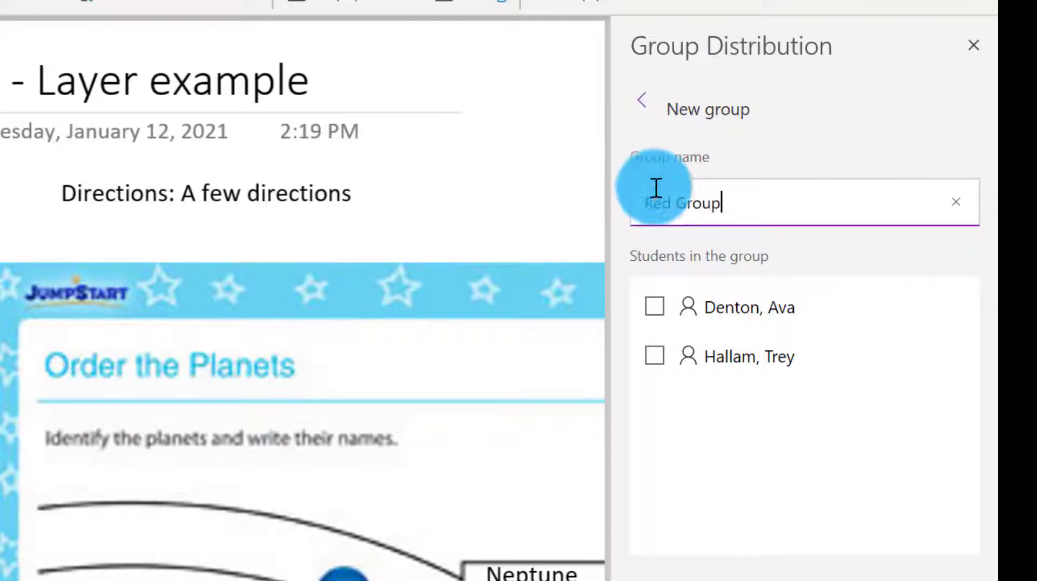
left_click(654, 306)
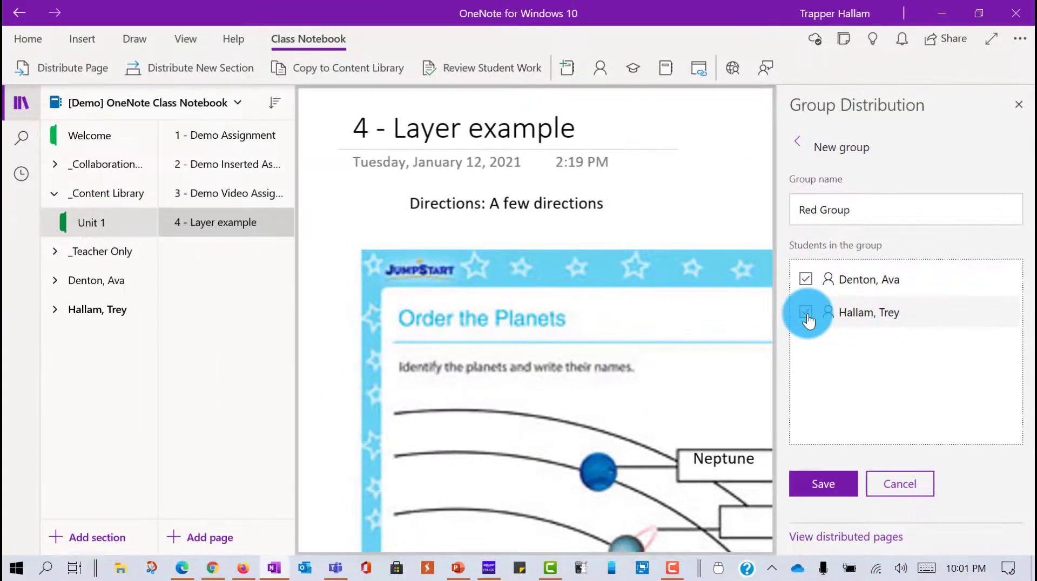
left_click(806, 312)
left_click(833, 489)
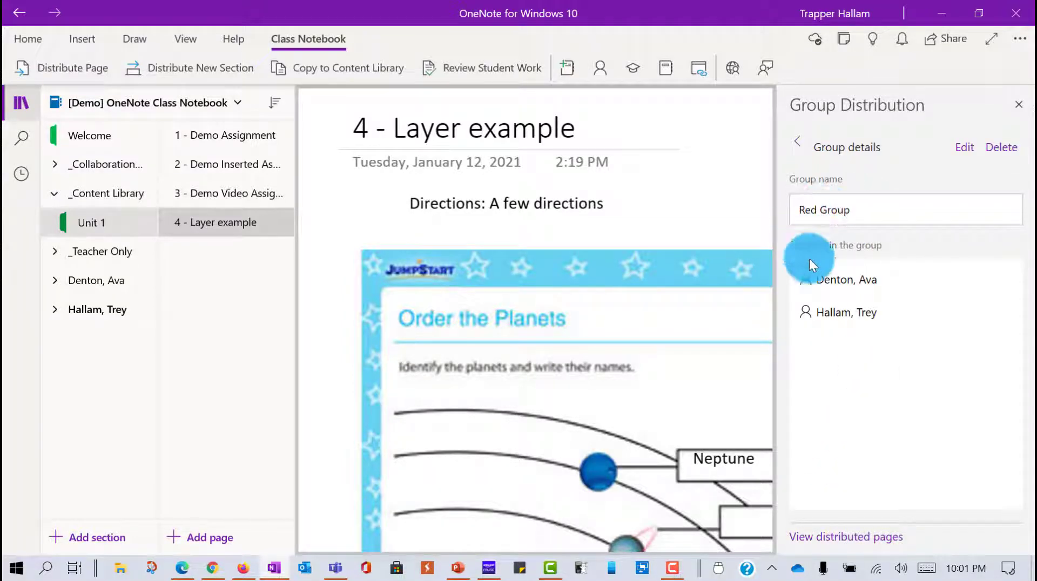
Distribute the 4 - Layer example page to the Unit 1 section of every student in Red Group
left_click(793, 144)
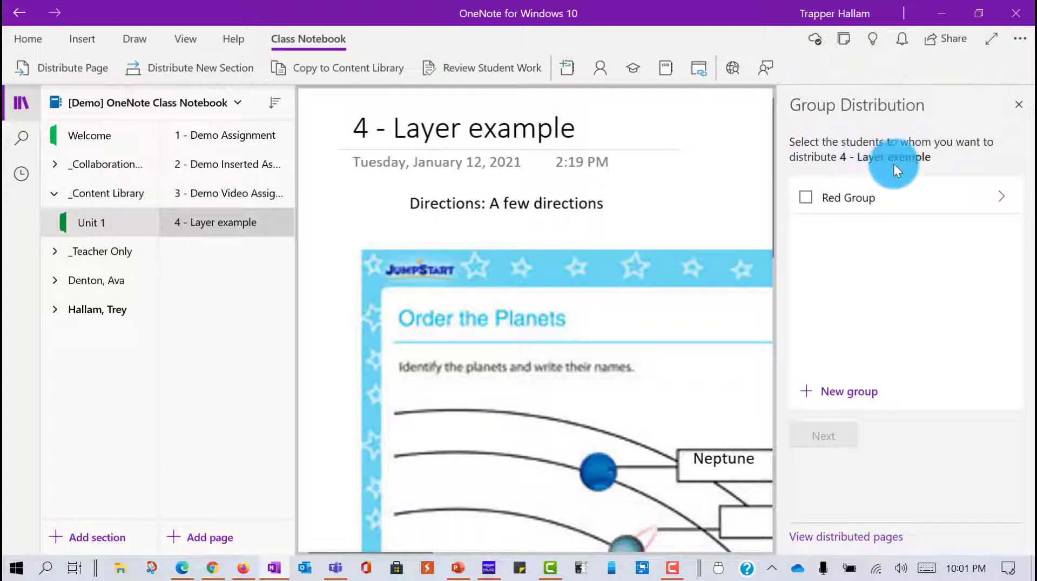
left_click(805, 198)
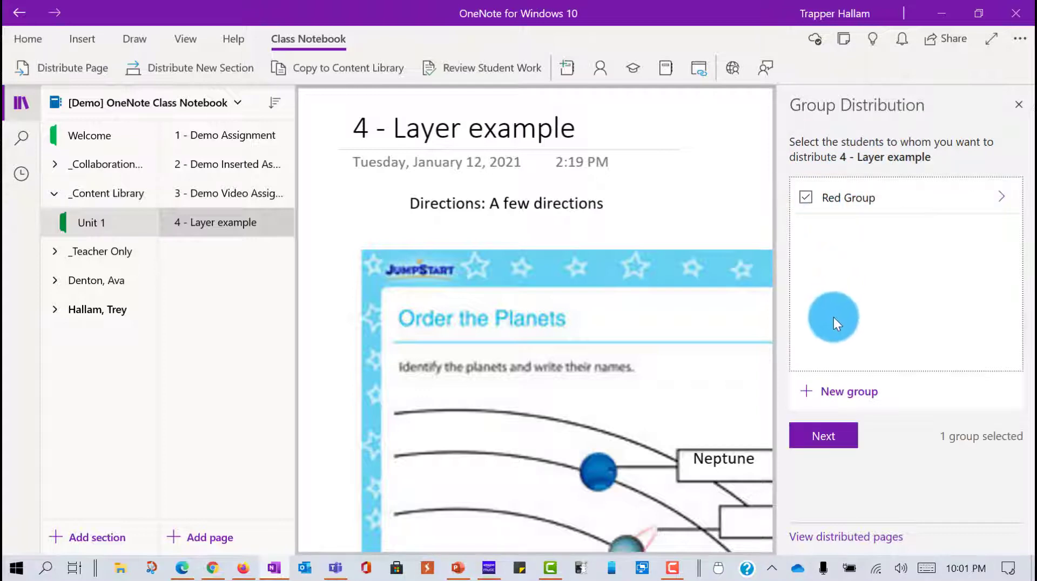
left_click(823, 435)
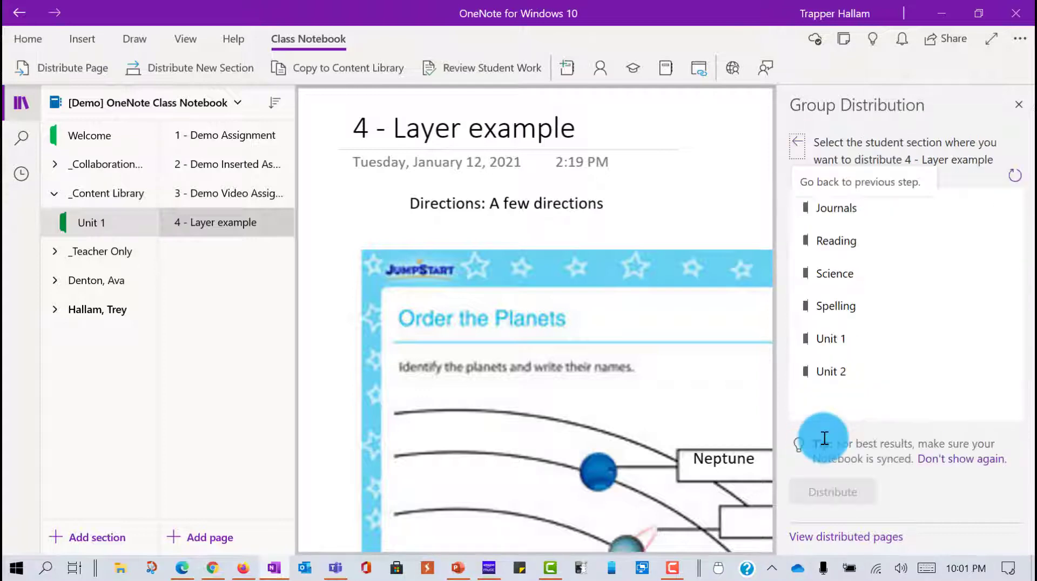
left_click(835, 344)
left_click(841, 496)
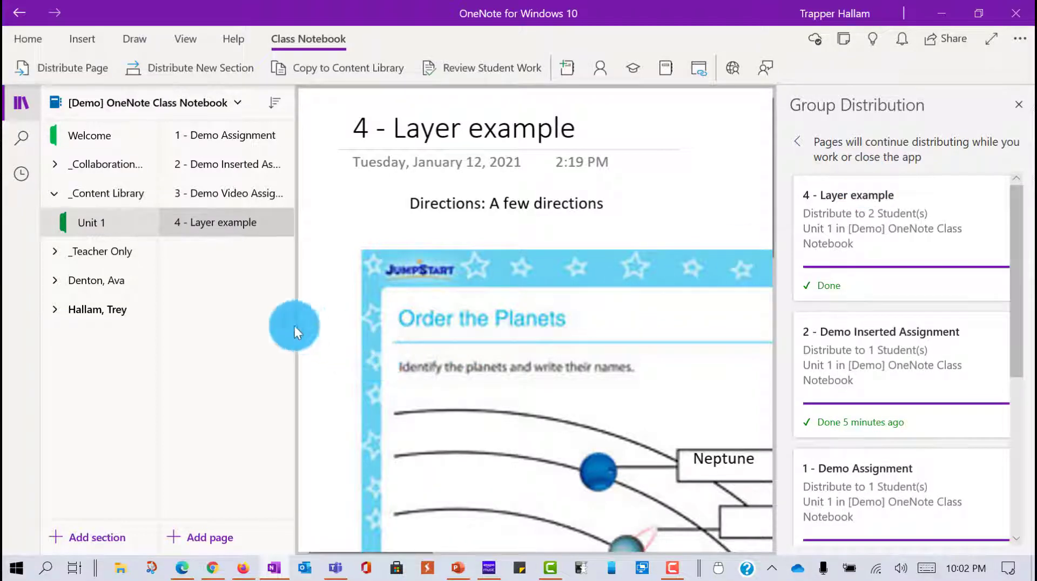
Check both students' Unit 1 sections for the distributed 4 - Layer example page and close the Group Distribution pane
left_click(54, 309)
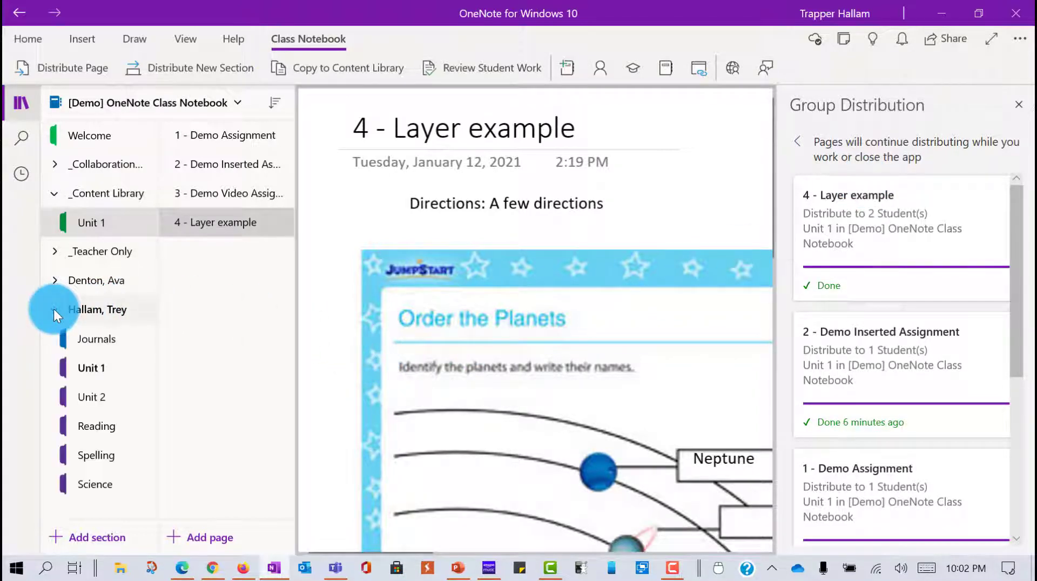
left_click(92, 369)
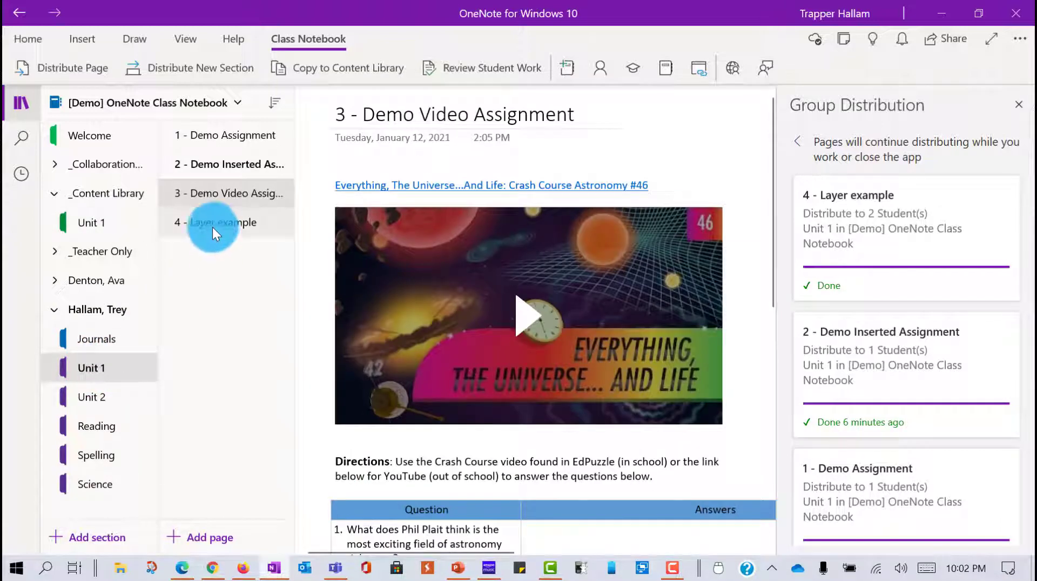
left_click(55, 312)
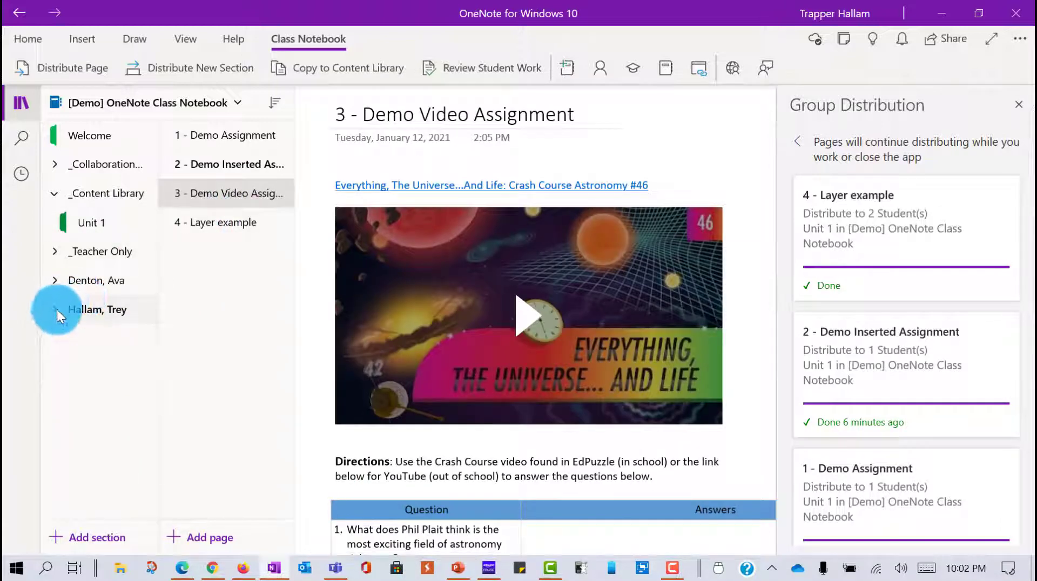
left_click(57, 284)
left_click(92, 426)
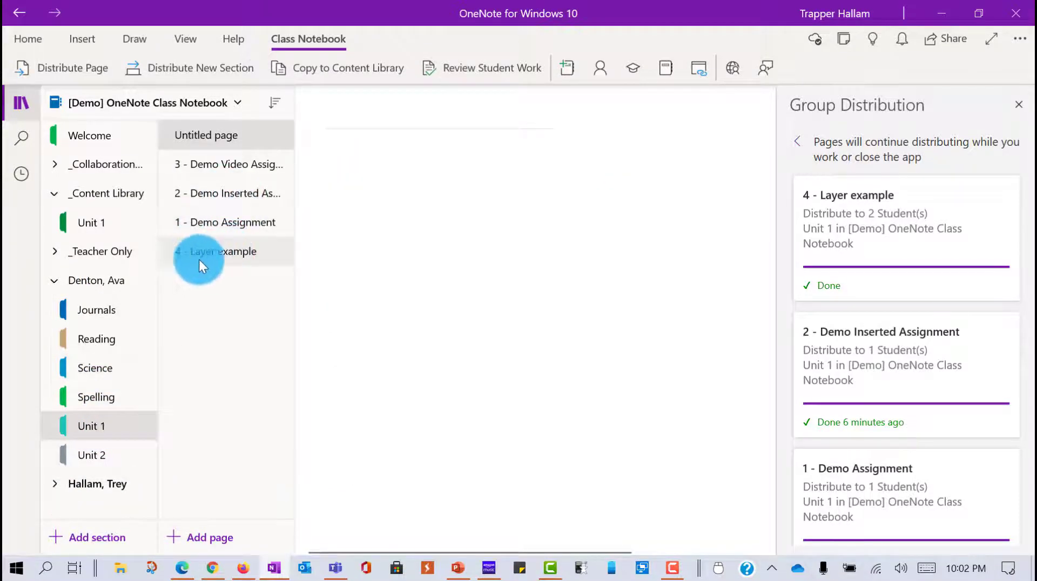
left_click(56, 282)
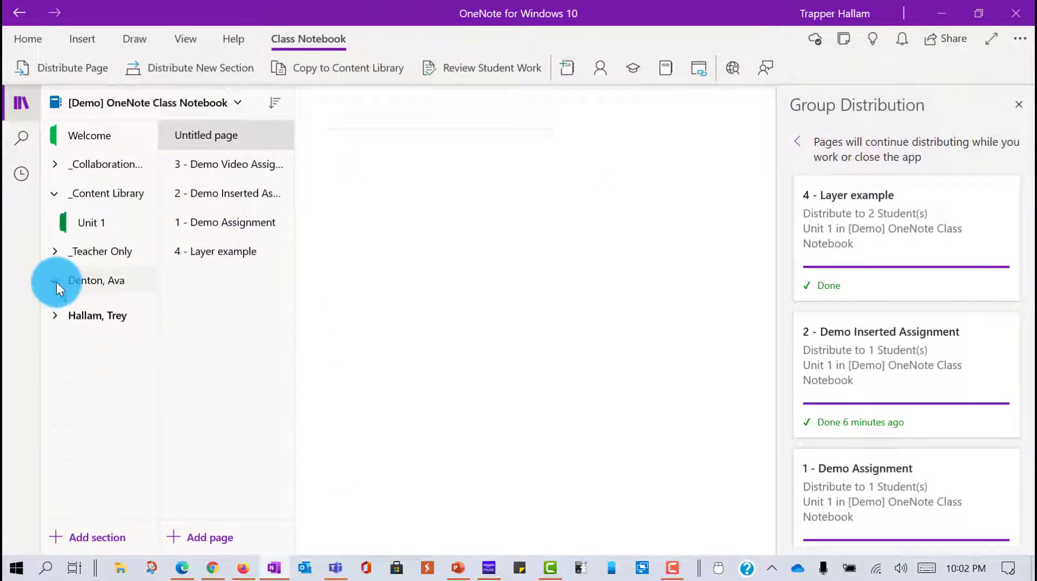
left_click(1018, 104)
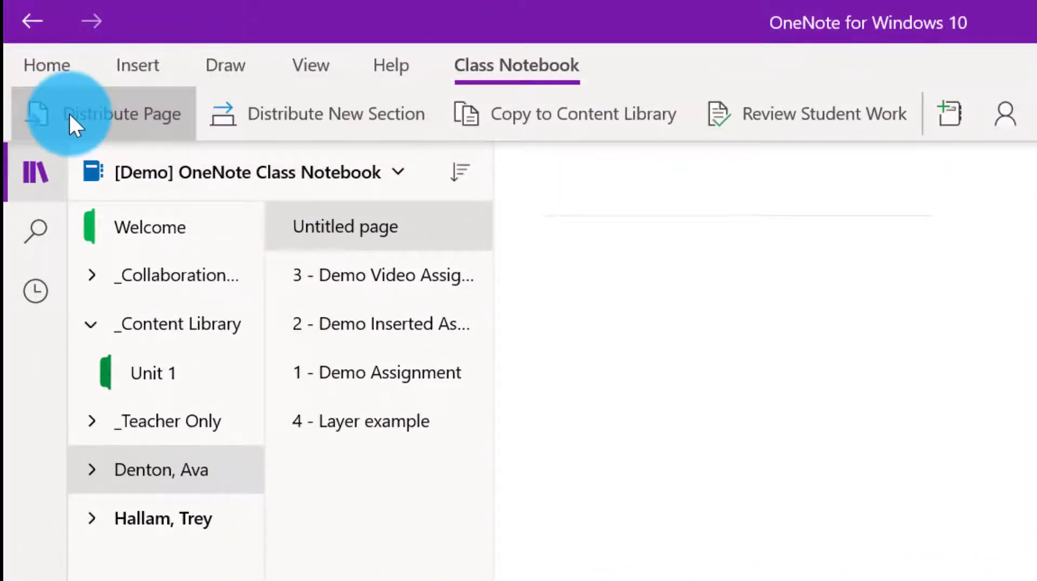
Open Cross Notebook Distribution for the 4 - Layer example page and examine the notebooks offered as targets
left_click(69, 112)
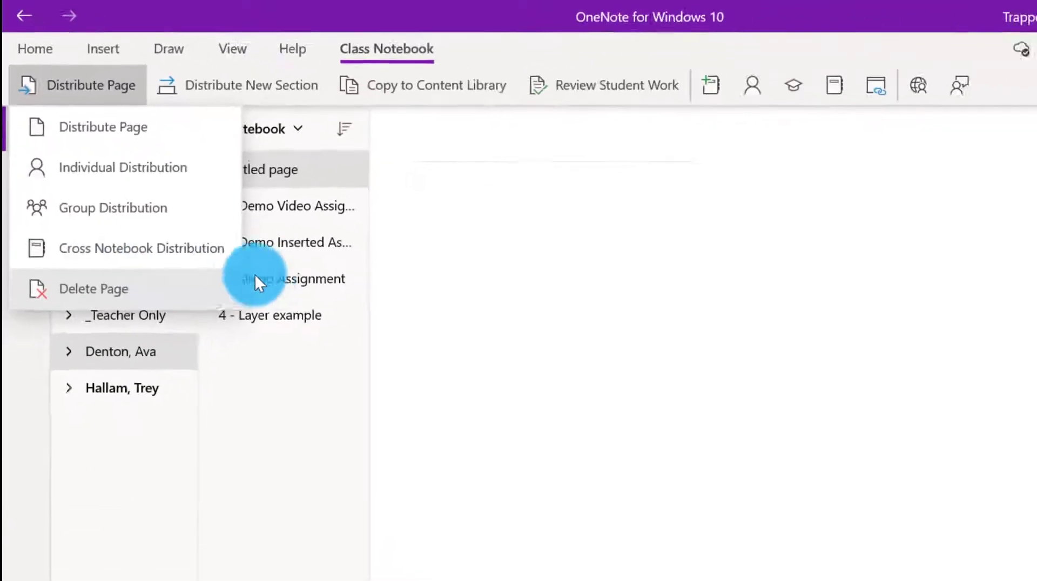
left_click(213, 255)
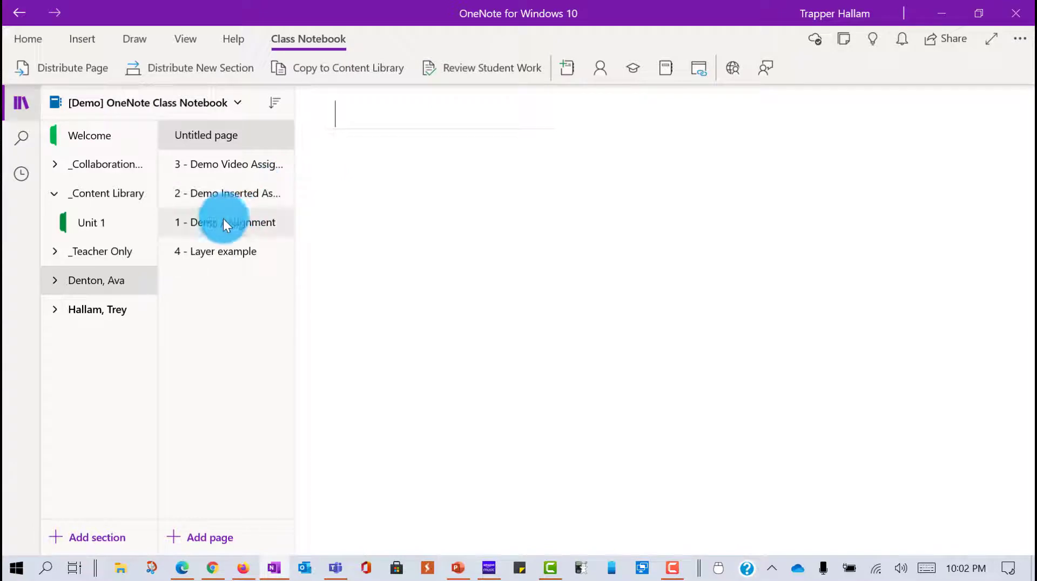
left_click(228, 251)
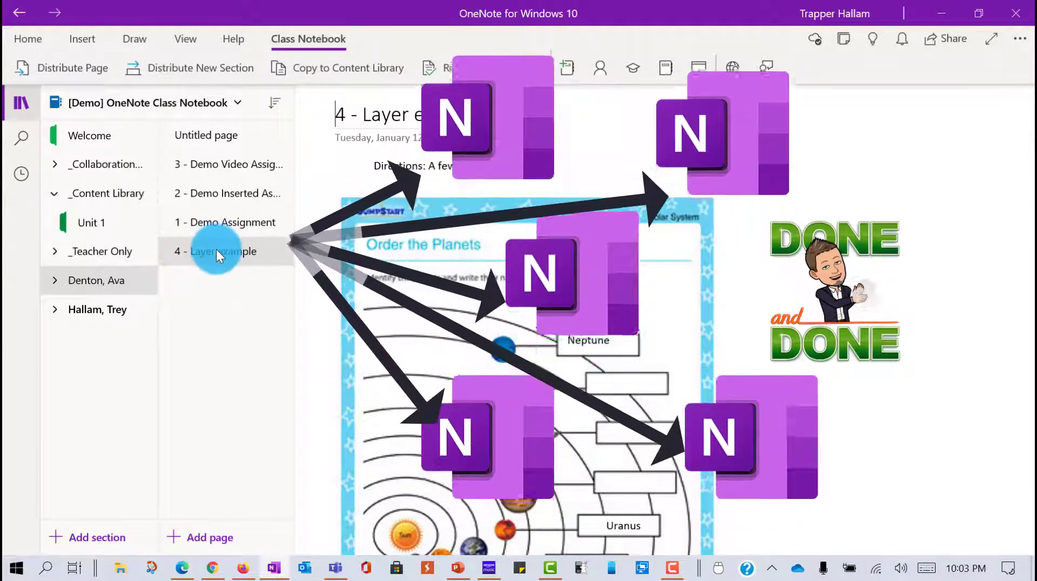
left_click(67, 68)
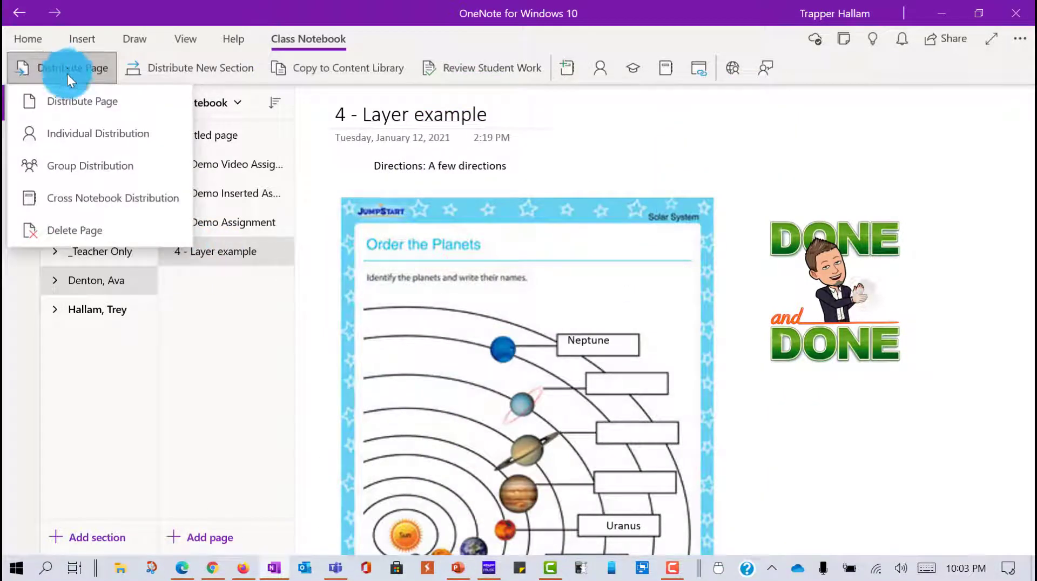
left_click(56, 202)
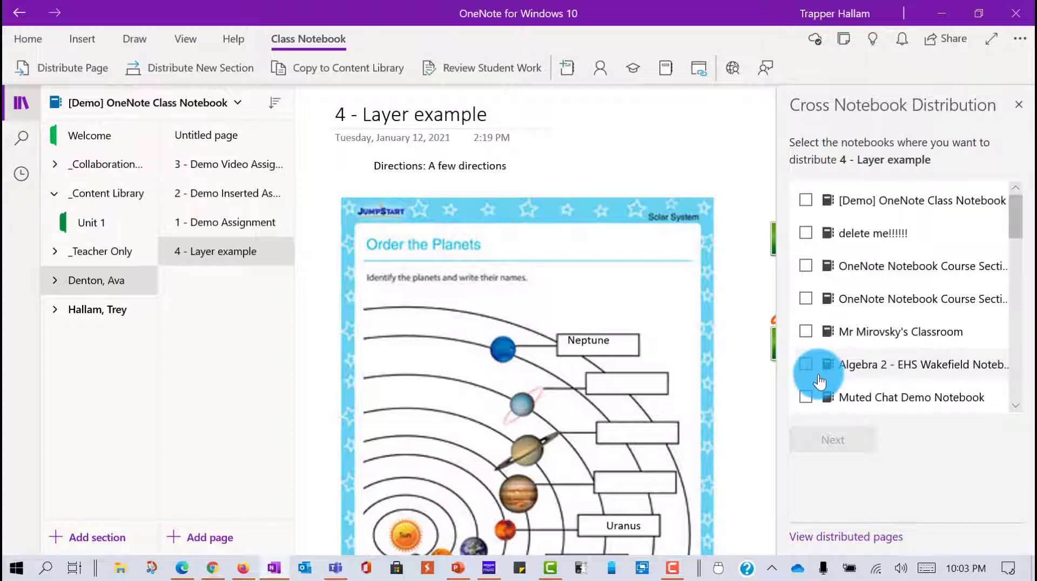
left_click(808, 361)
left_click(808, 339)
left_click(805, 297)
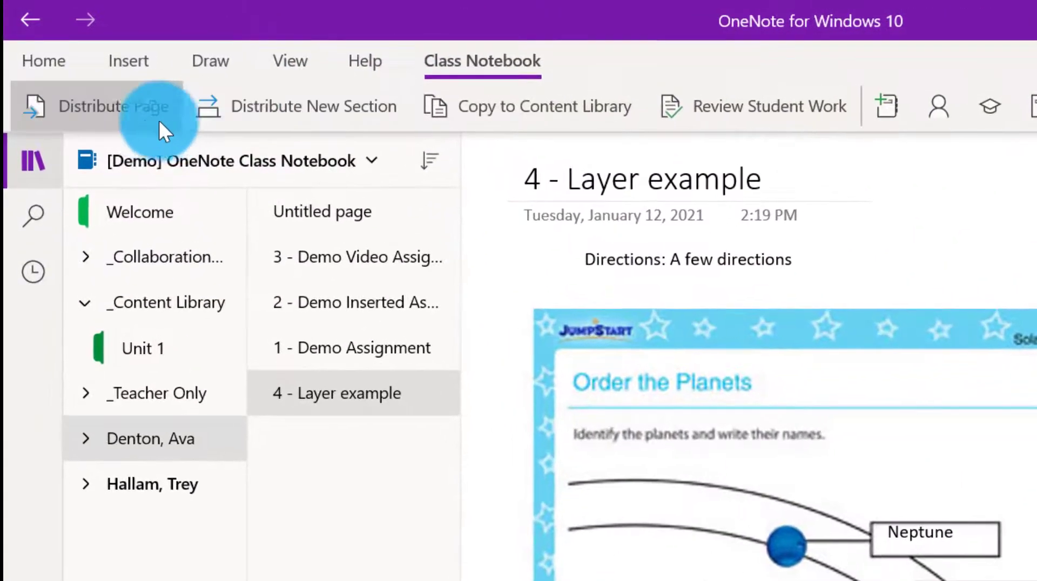
Delete the distributed 4 - Layer example page from the Unit 1 section of both student notebooks
left_click(91, 89)
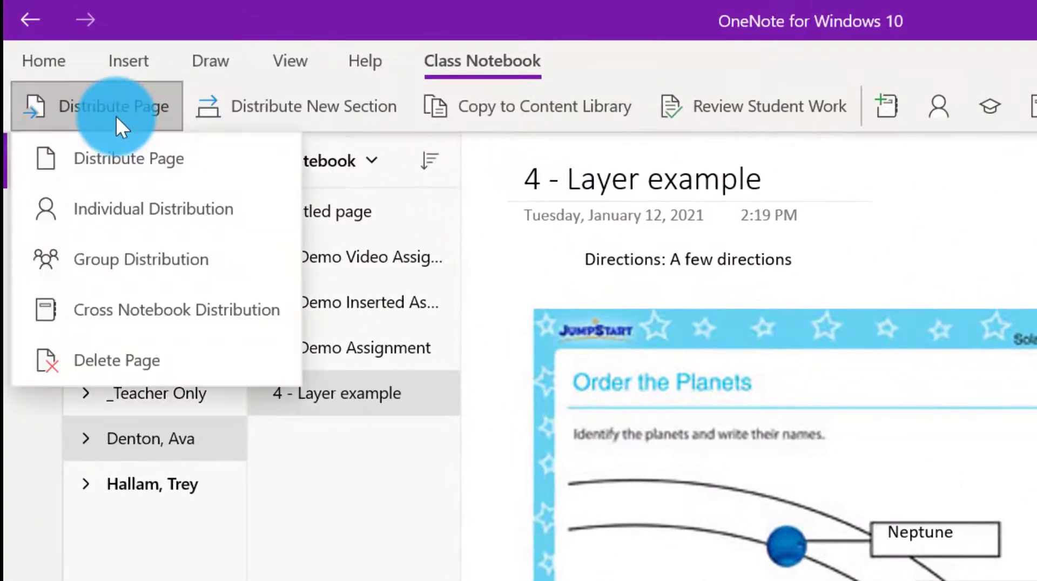
left_click(139, 369)
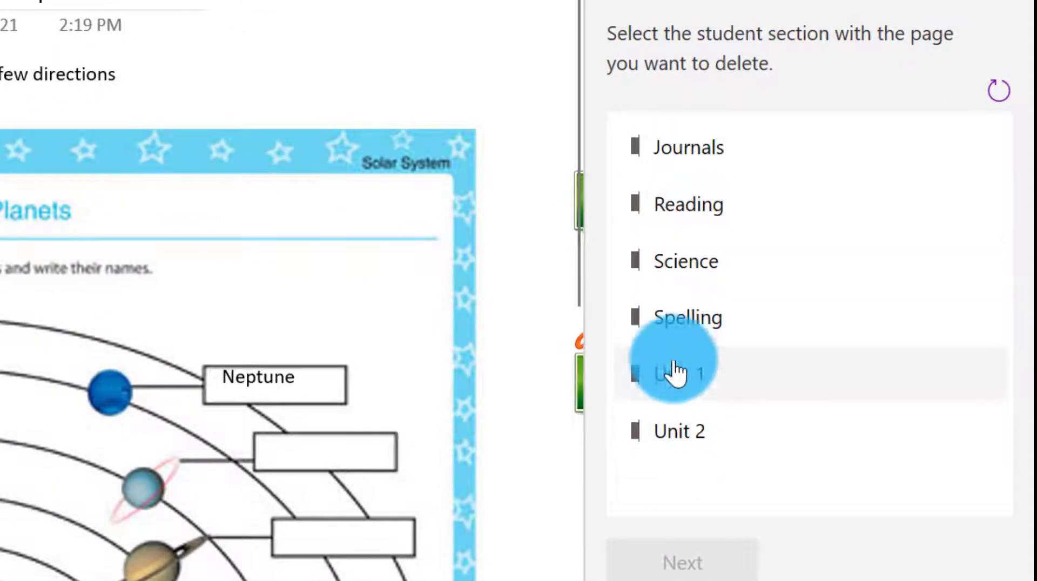
left_click(675, 393)
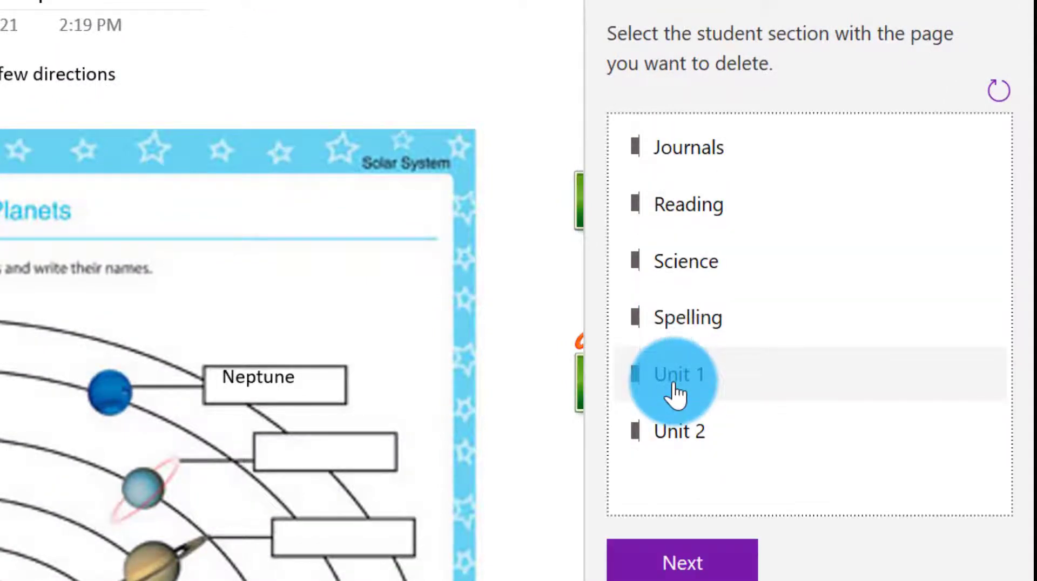
left_click(688, 546)
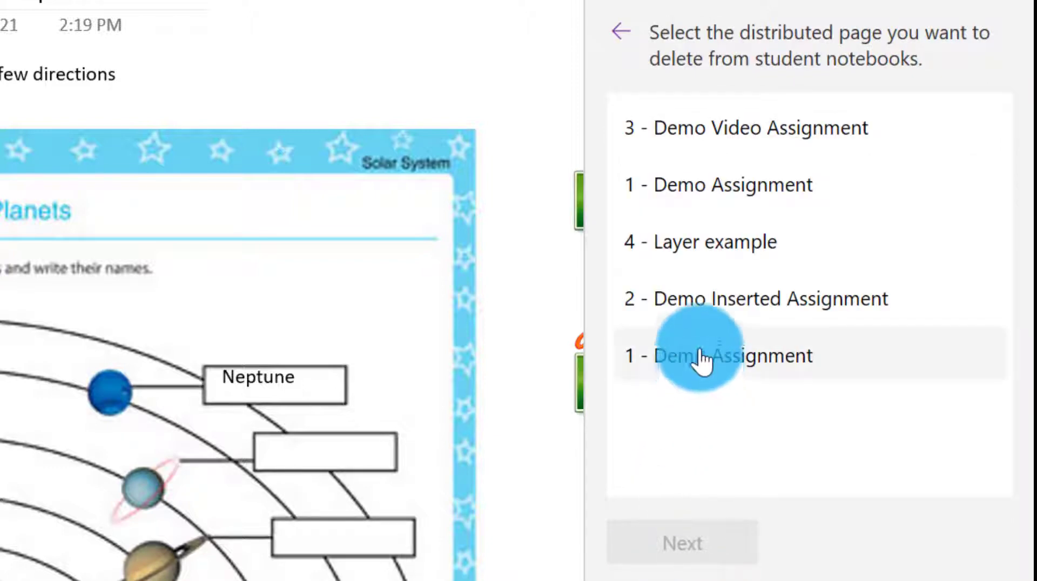
left_click(701, 254)
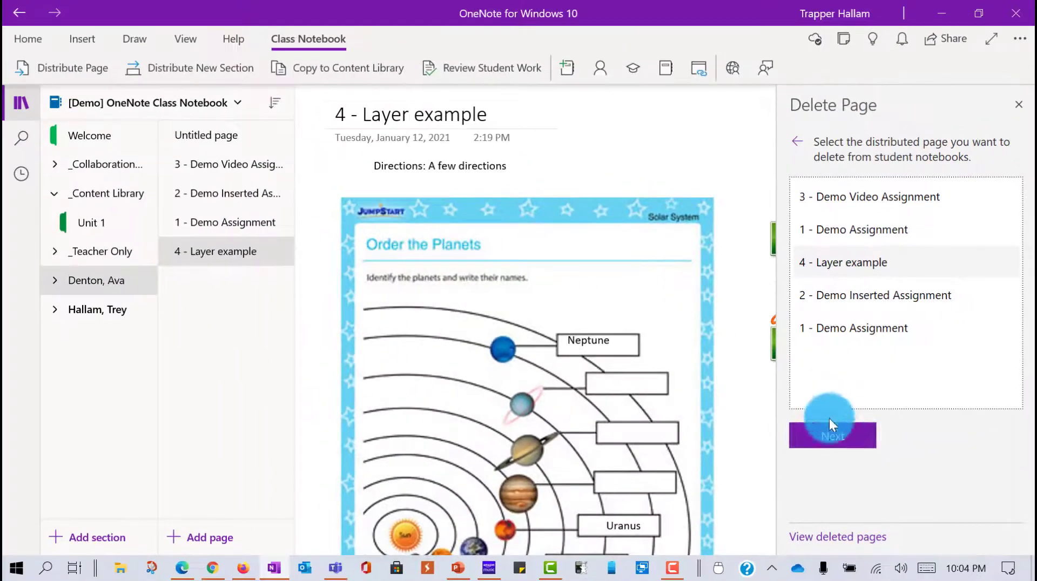
left_click(718, 543)
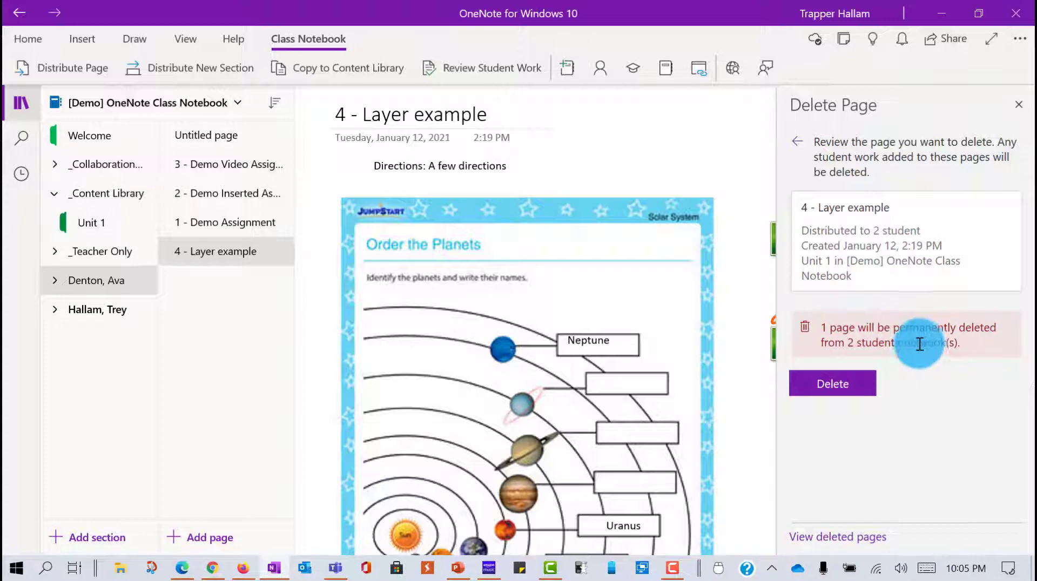
left_click(825, 386)
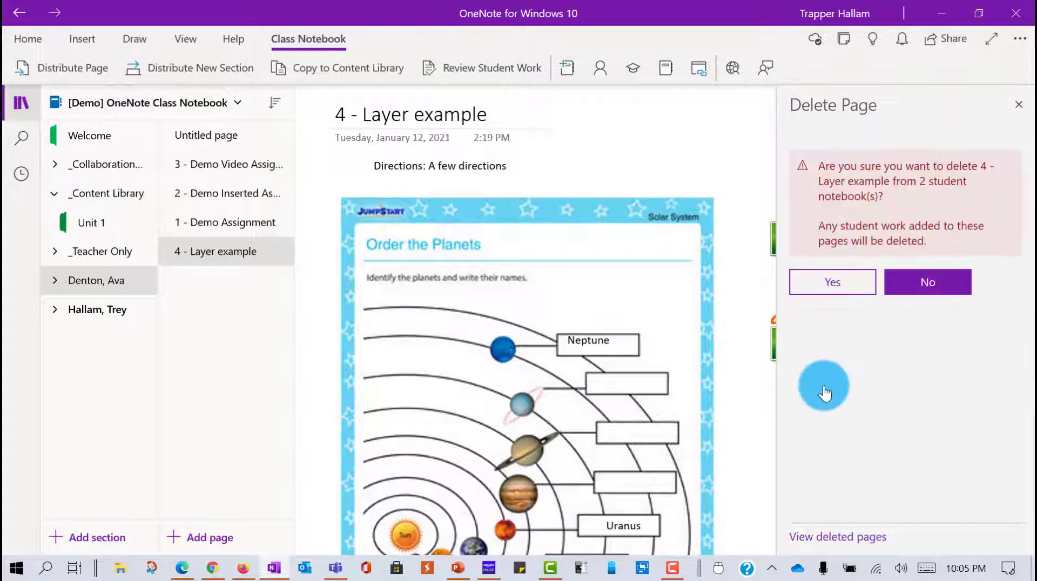
left_click(823, 292)
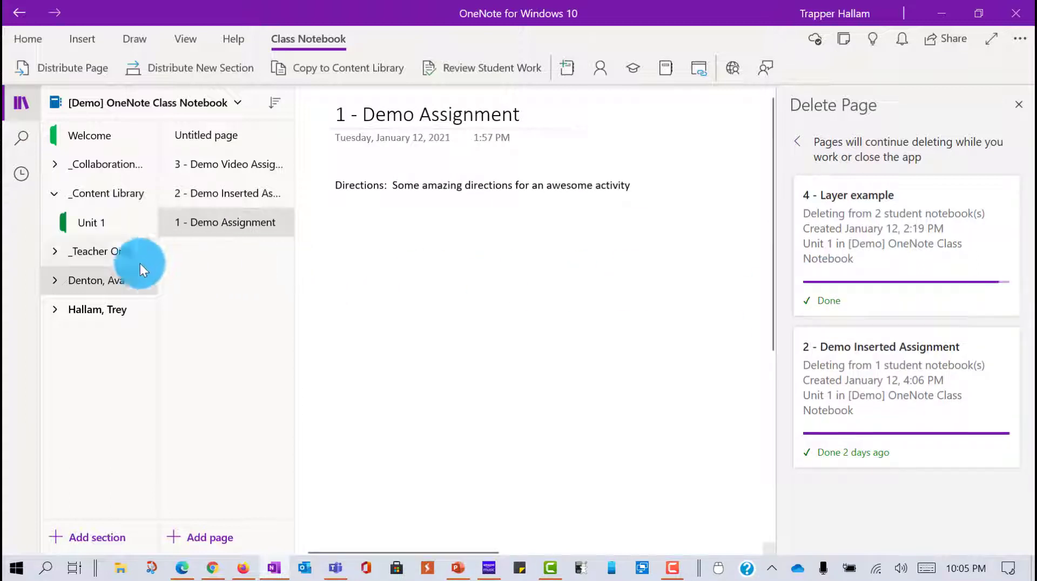
Check the Unit 1 page lists of both students for the deletion of the 4 - Layer example page
left_click(77, 286)
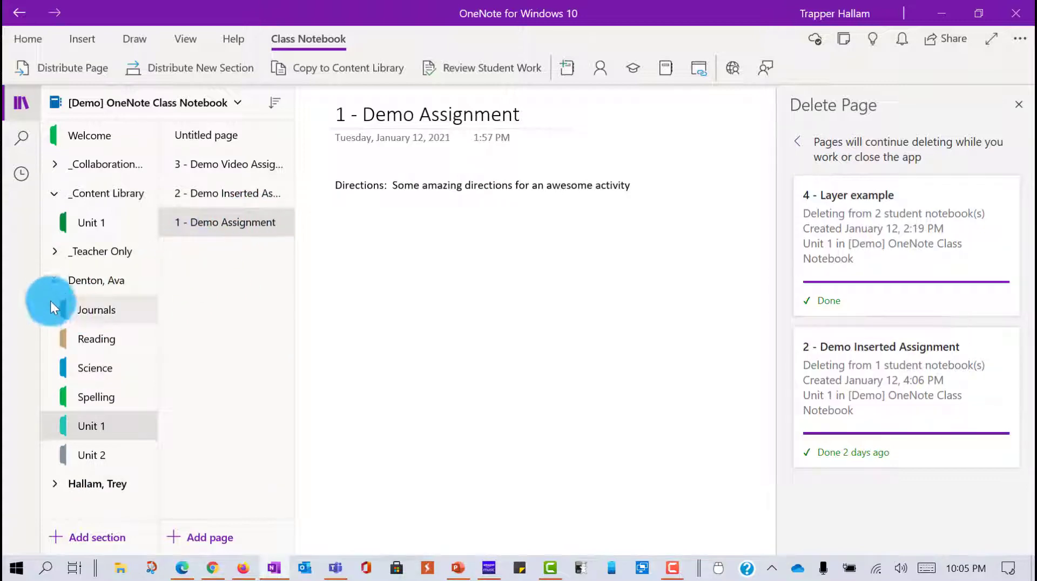
left_click(54, 281)
left_click(87, 311)
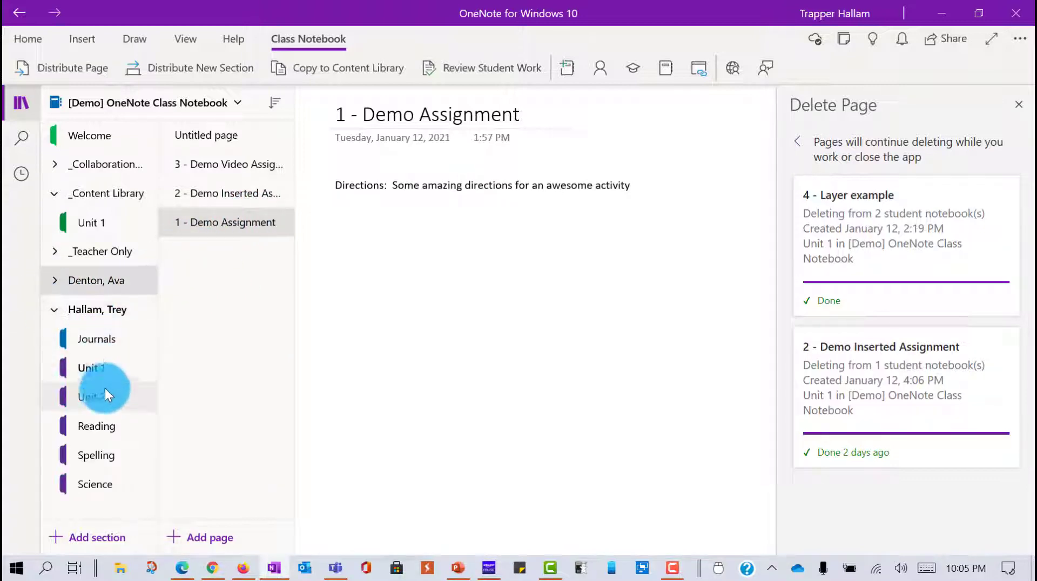
left_click(105, 371)
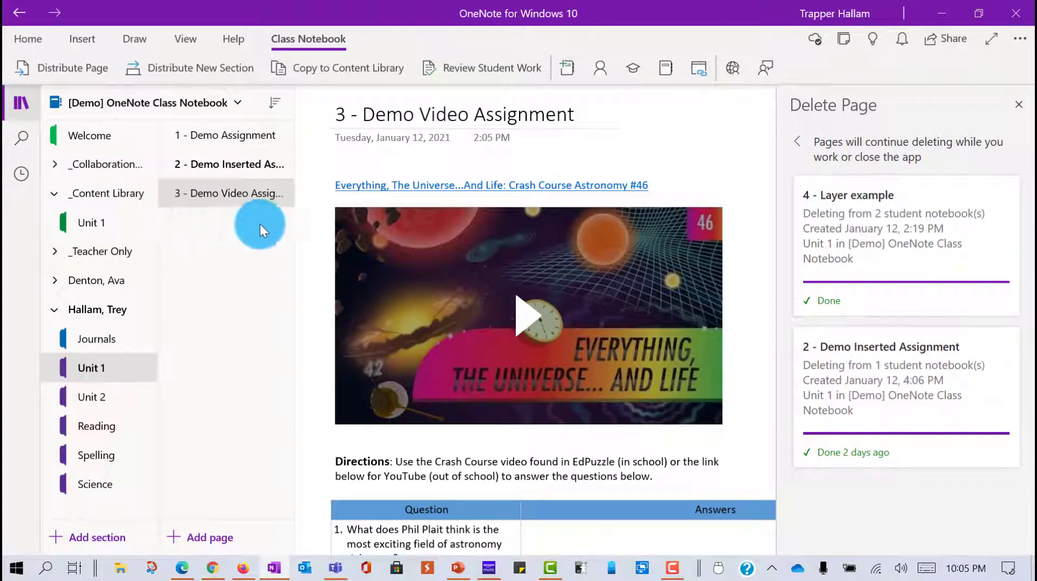
left_click(54, 311)
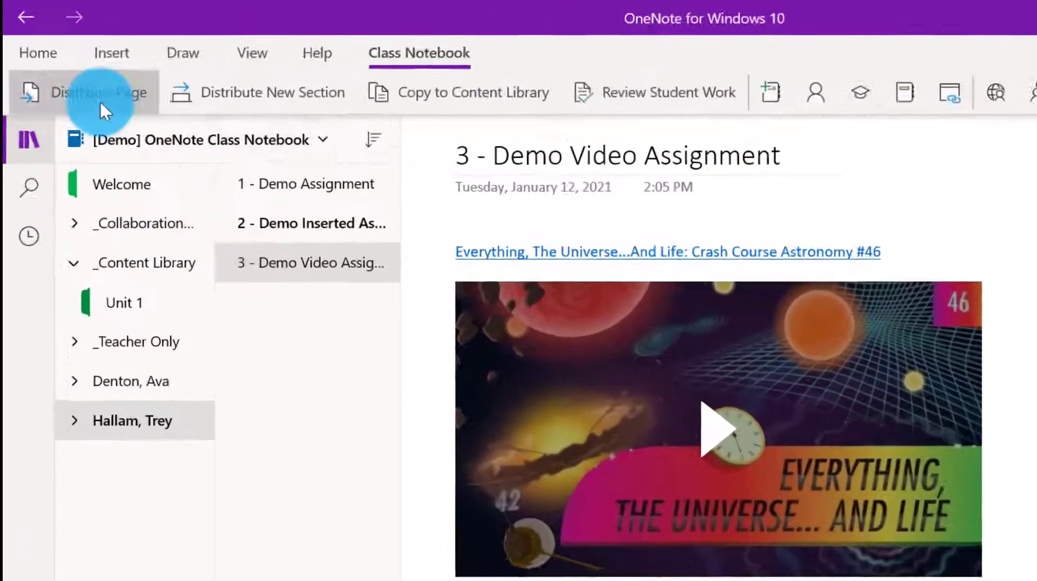
left_click(67, 71)
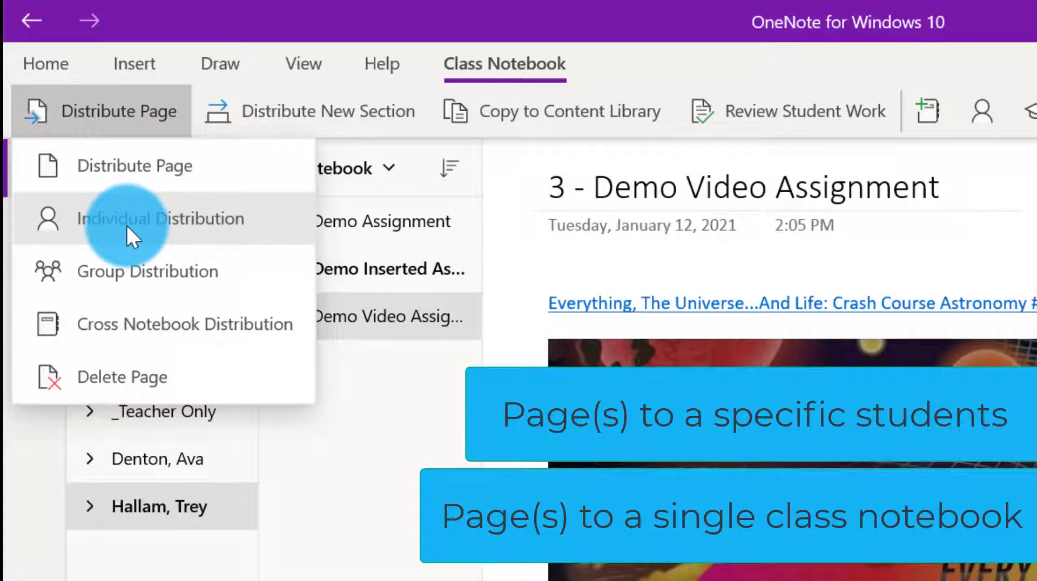
left_click(131, 267)
left_click(92, 124)
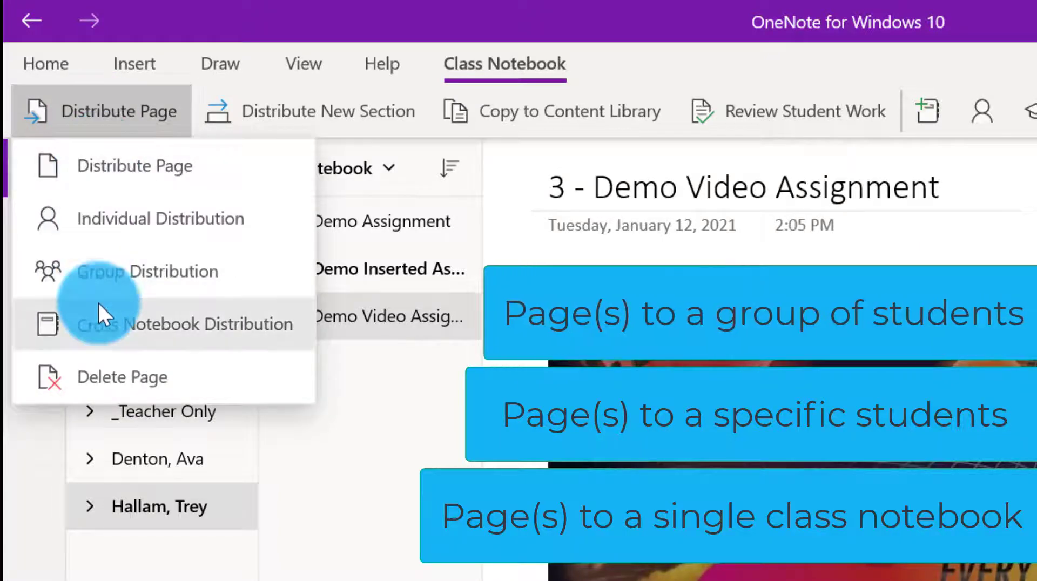
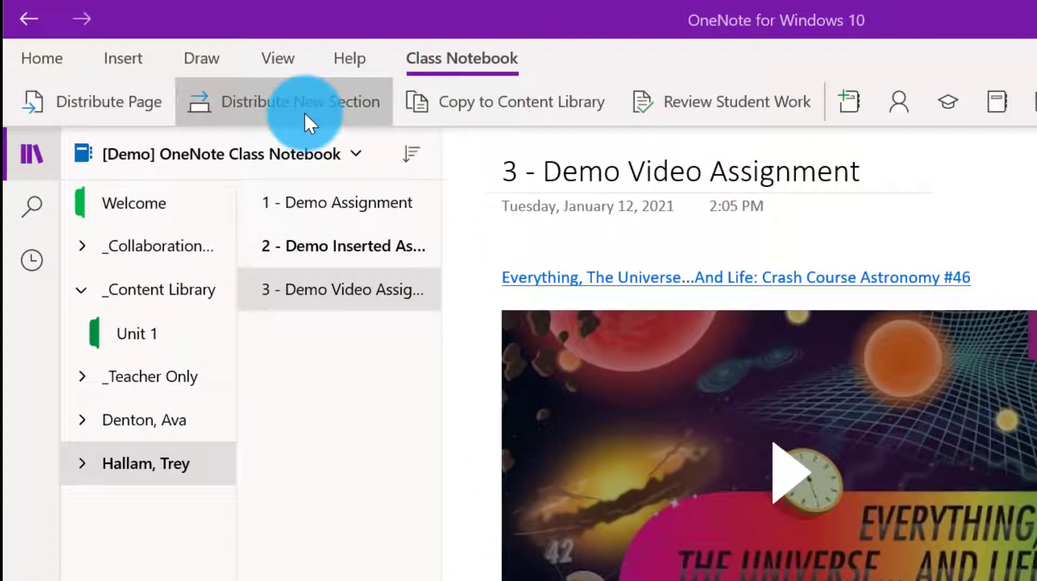
Distribute a new section named Project to each student and check for it in a student's notebook in Firefox
left_click(303, 112)
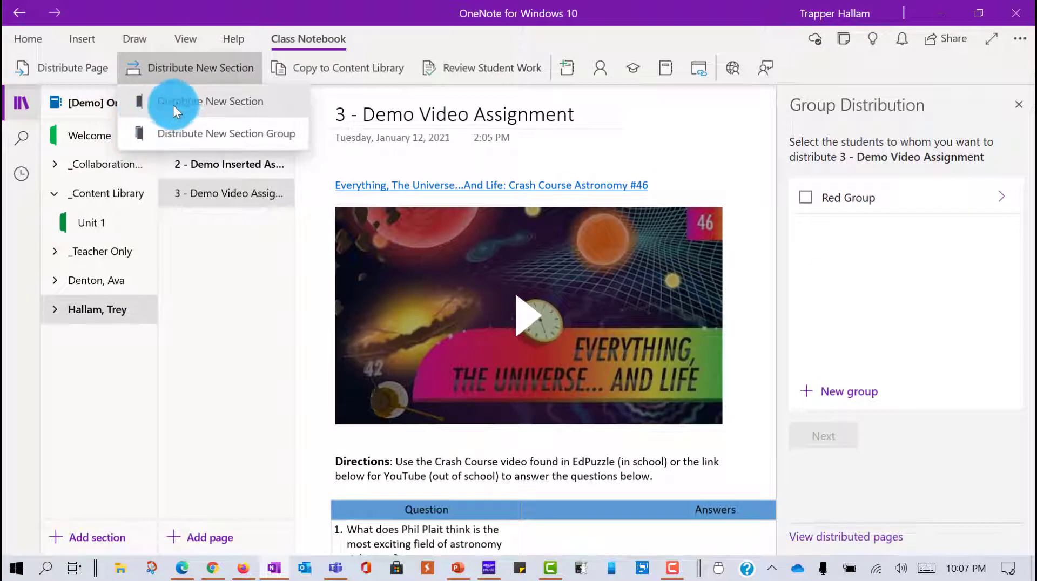
left_click(176, 101)
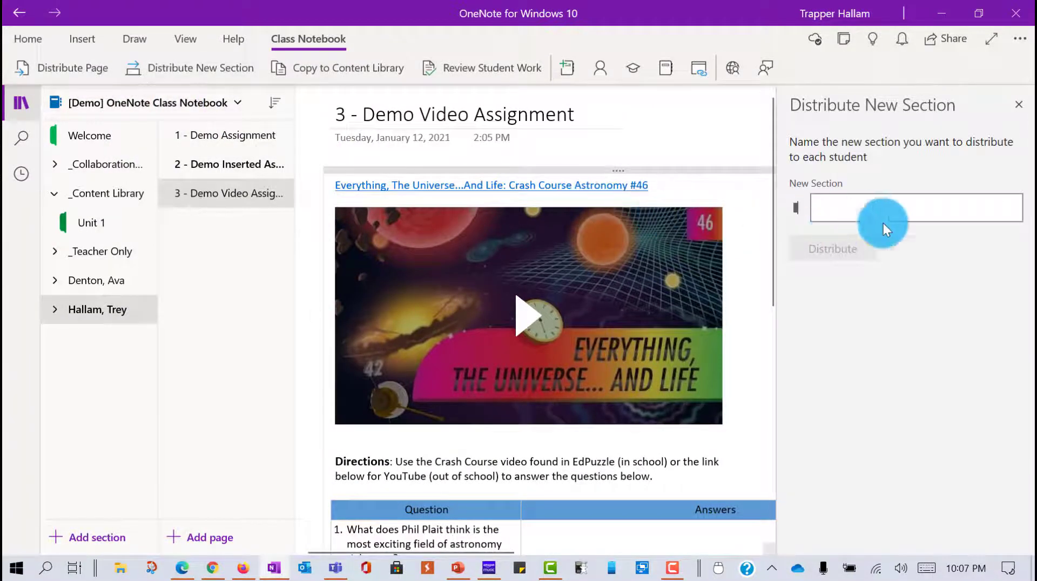
left_click(842, 207)
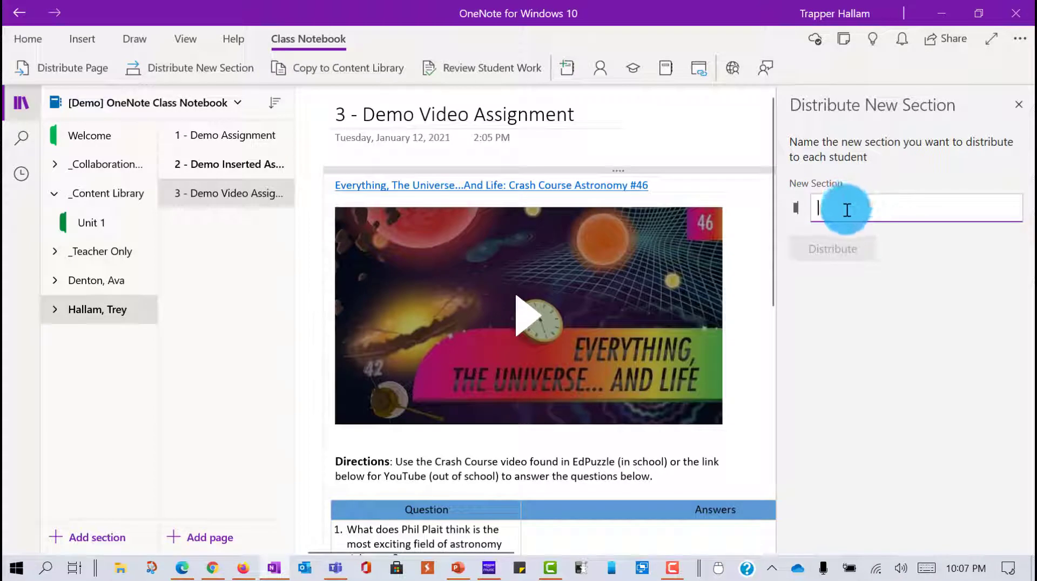
type("Project")
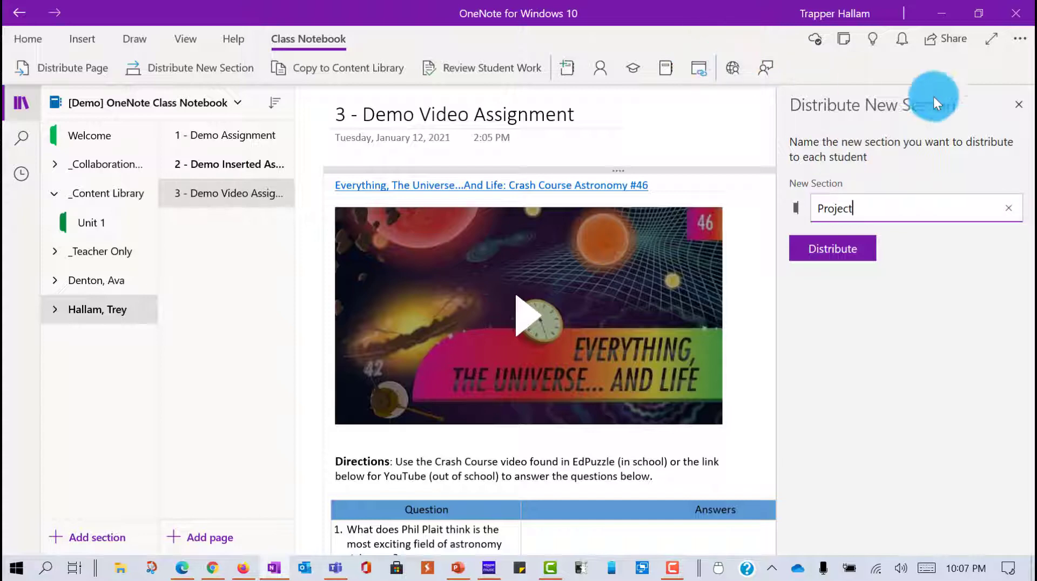
left_click(837, 249)
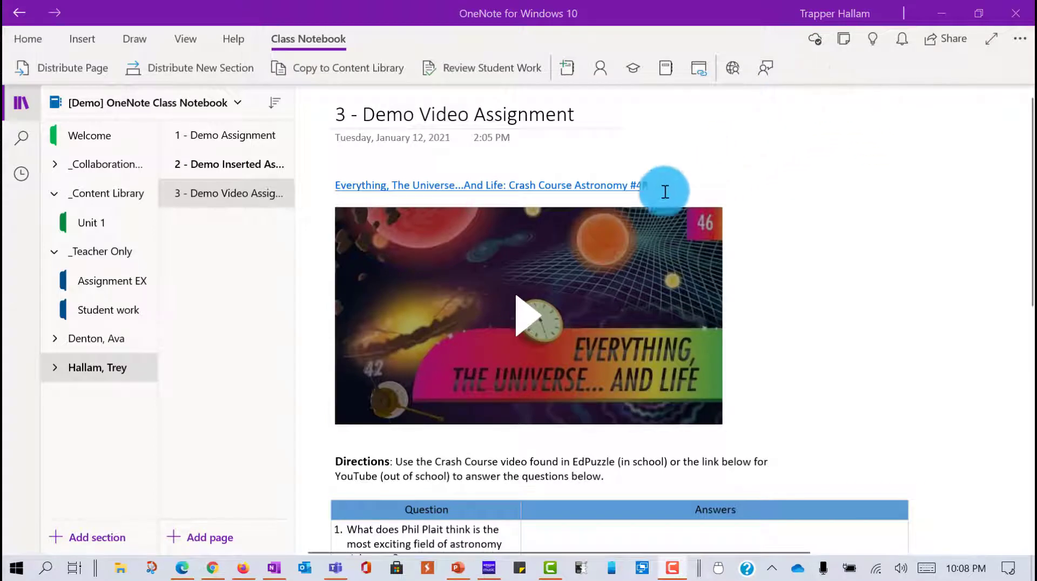
left_click(242, 570)
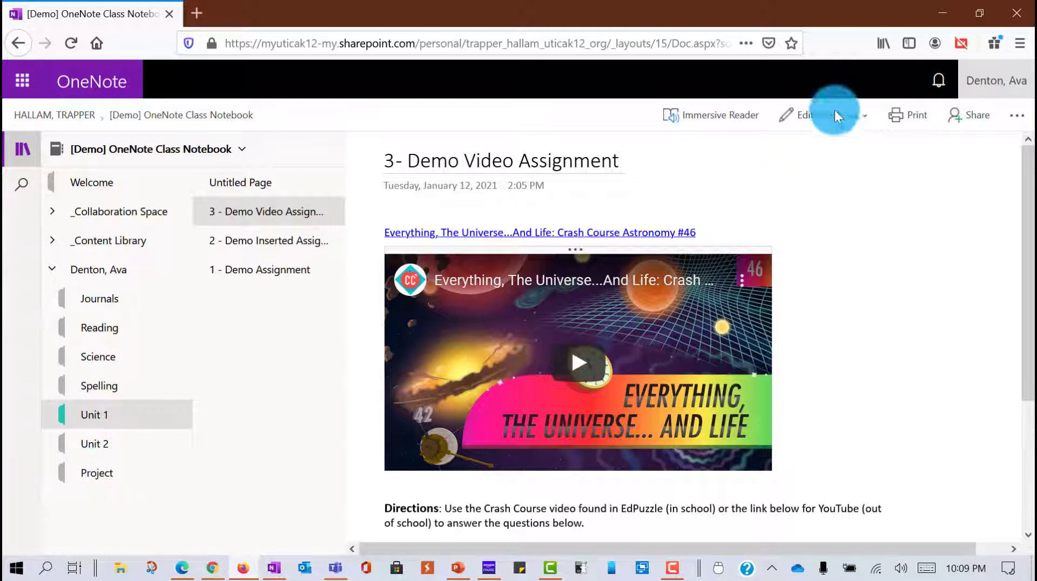
left_click(940, 10)
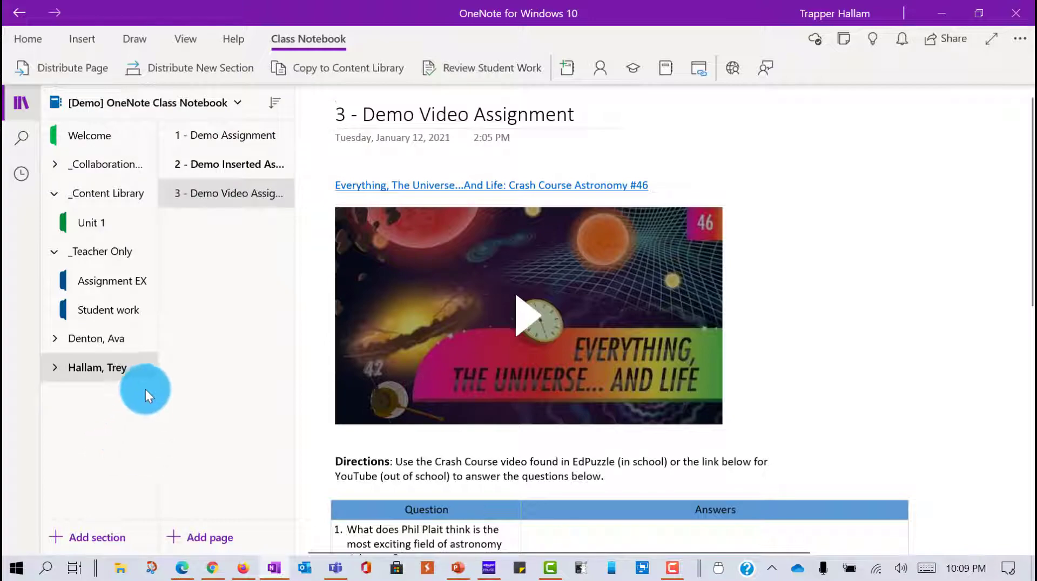
Add a new section group under the last student's notebook, keeping its default name
right_click(83, 415)
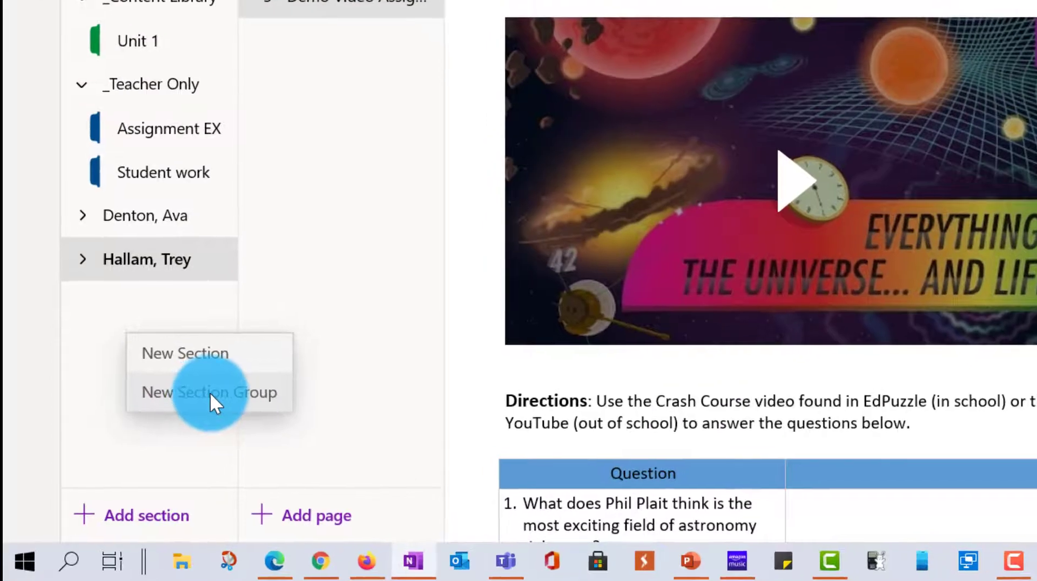
left_click(140, 456)
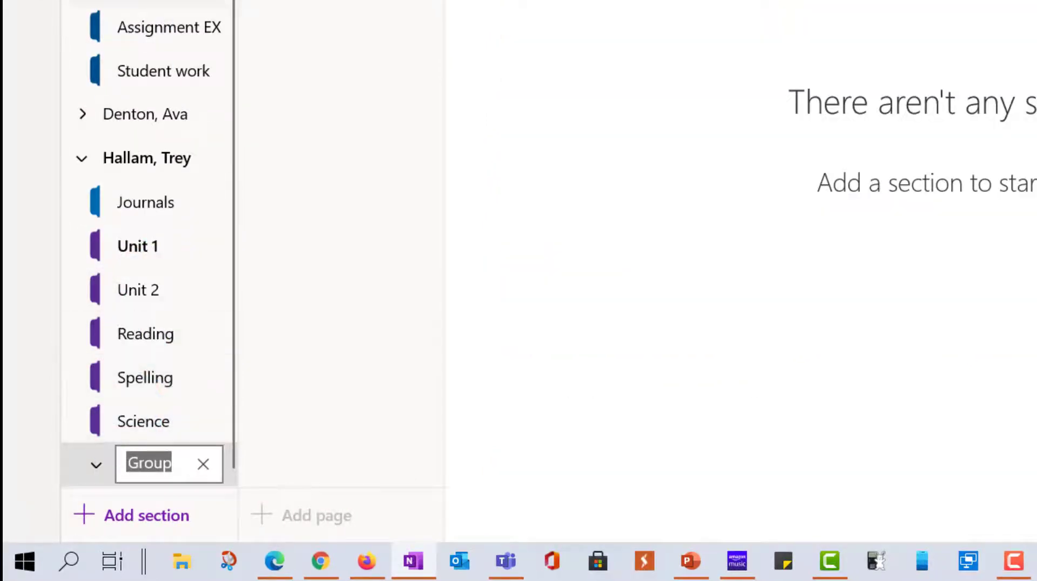
left_click(87, 156)
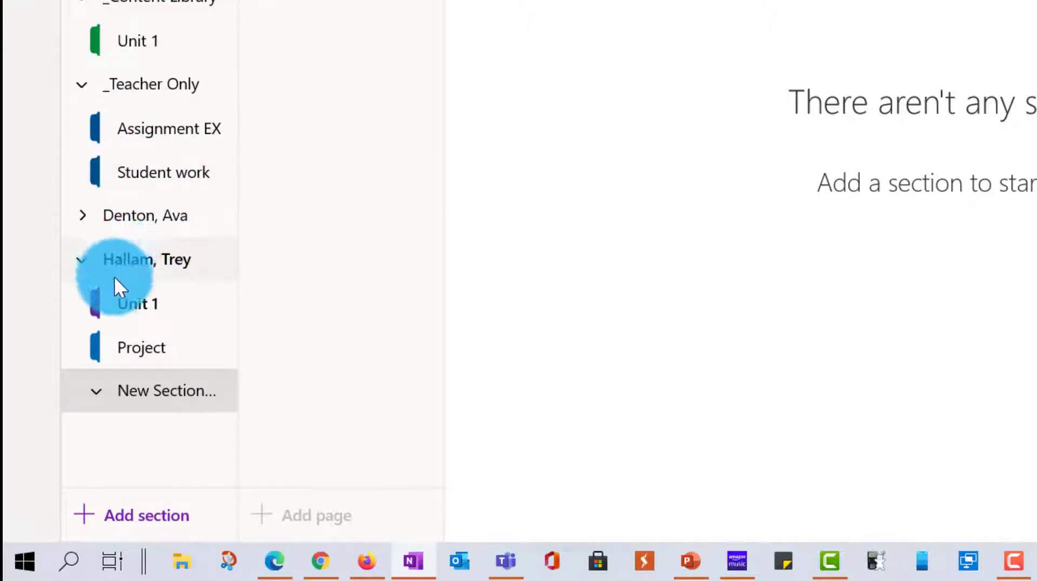
Compare the section lists of both students for the Project section and the new section group
left_click(83, 258)
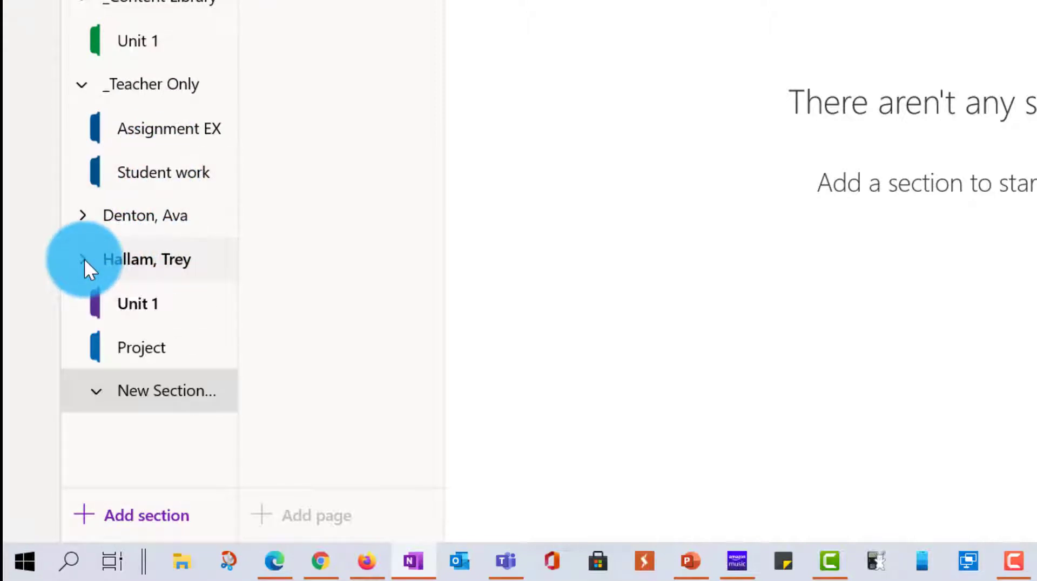
left_click(80, 260)
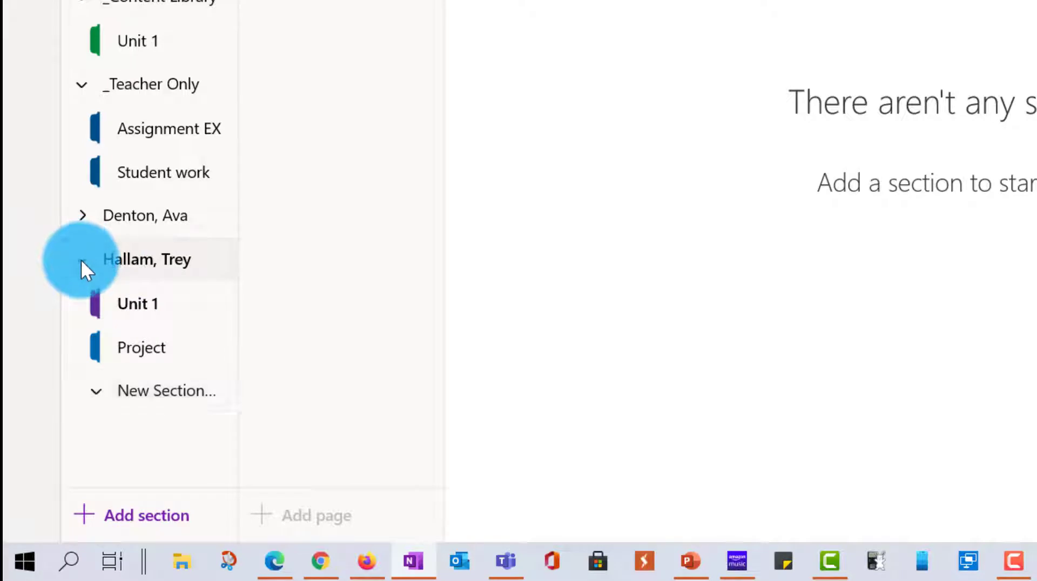
left_click(82, 215)
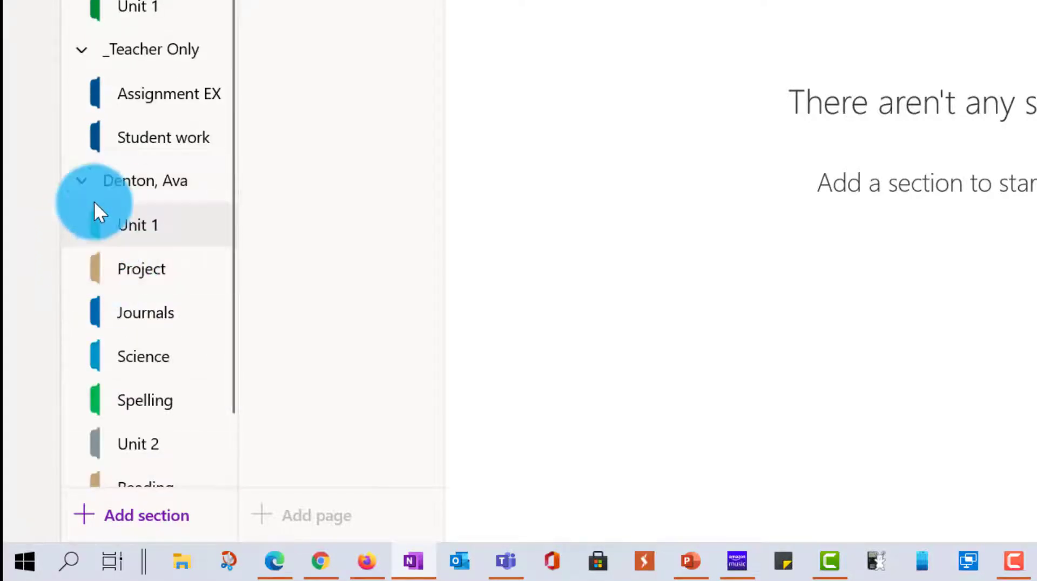
left_click(81, 180)
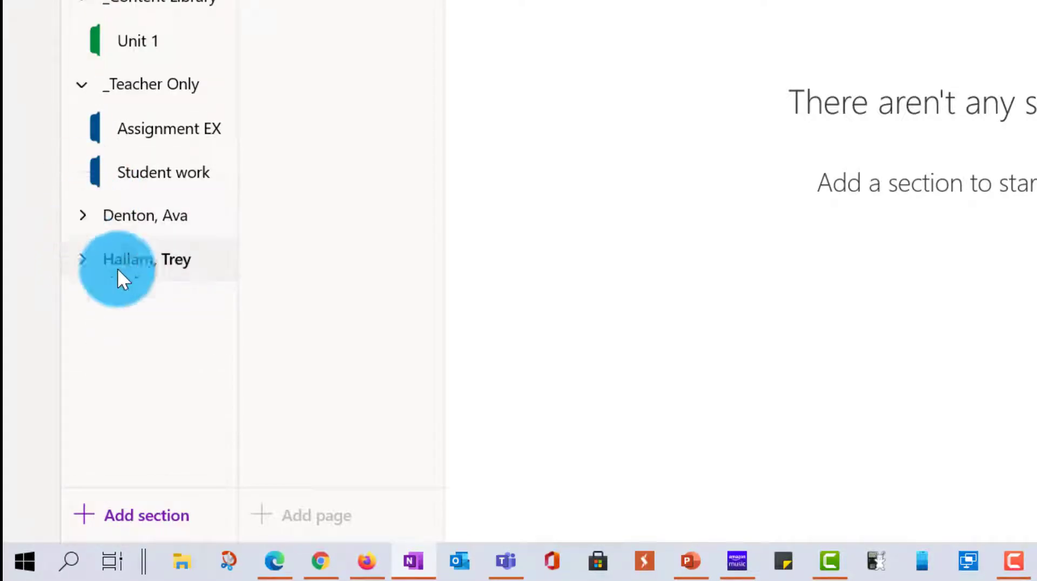
left_click(84, 256)
left_click(100, 391)
left_click(100, 393)
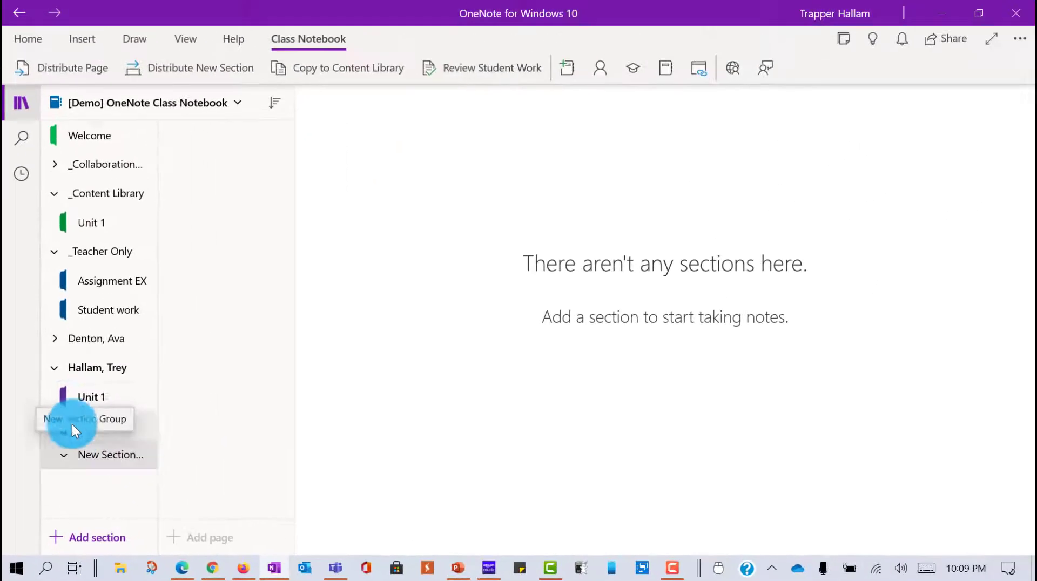
left_click(85, 398)
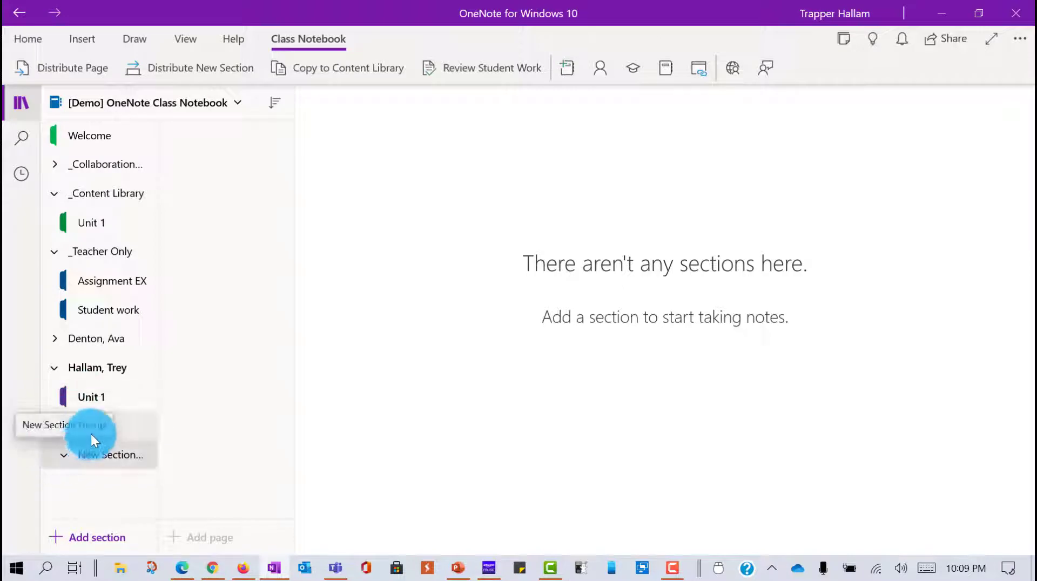
left_click(53, 367)
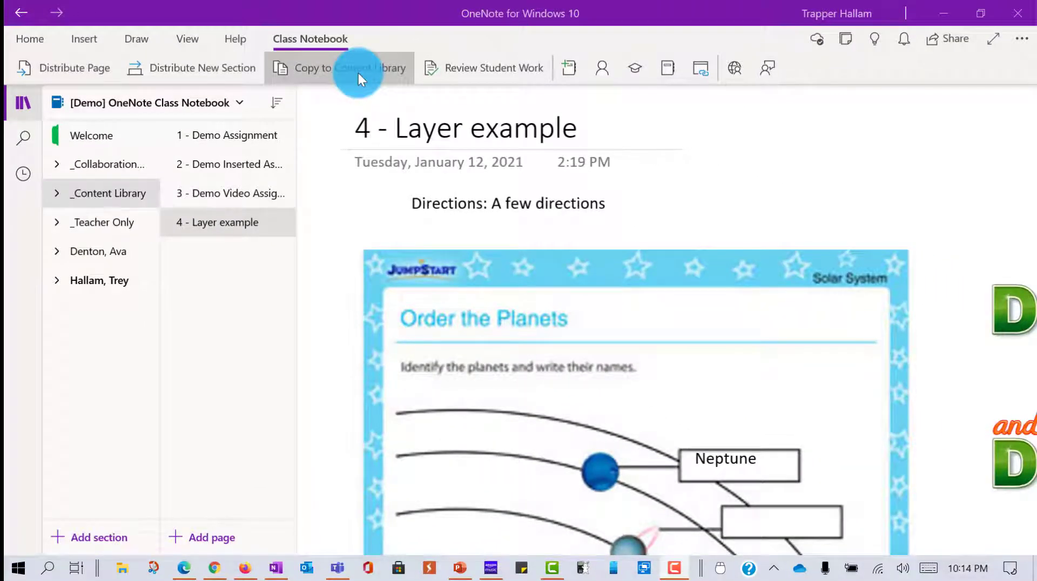
Expand the Content Library and examine the Move/Copy option for its Unit 1 section
left_click(57, 193)
left_click(102, 230)
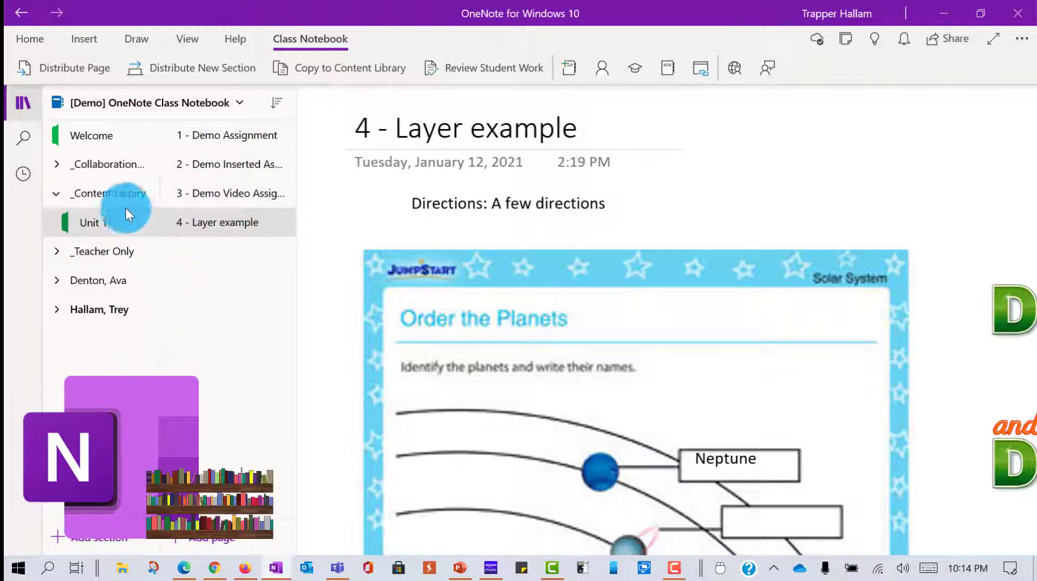
right_click(90, 223)
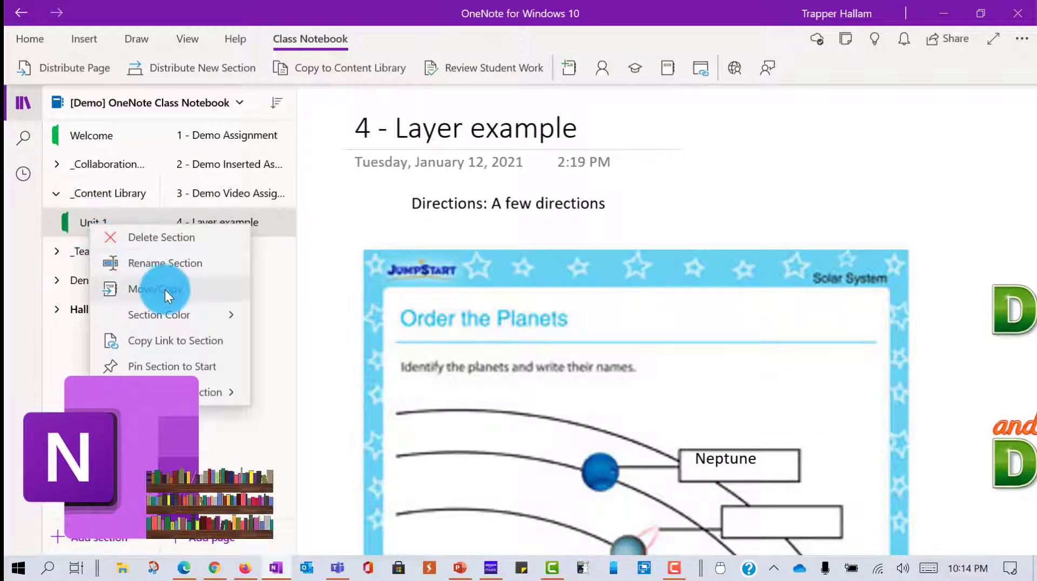
left_click(79, 219)
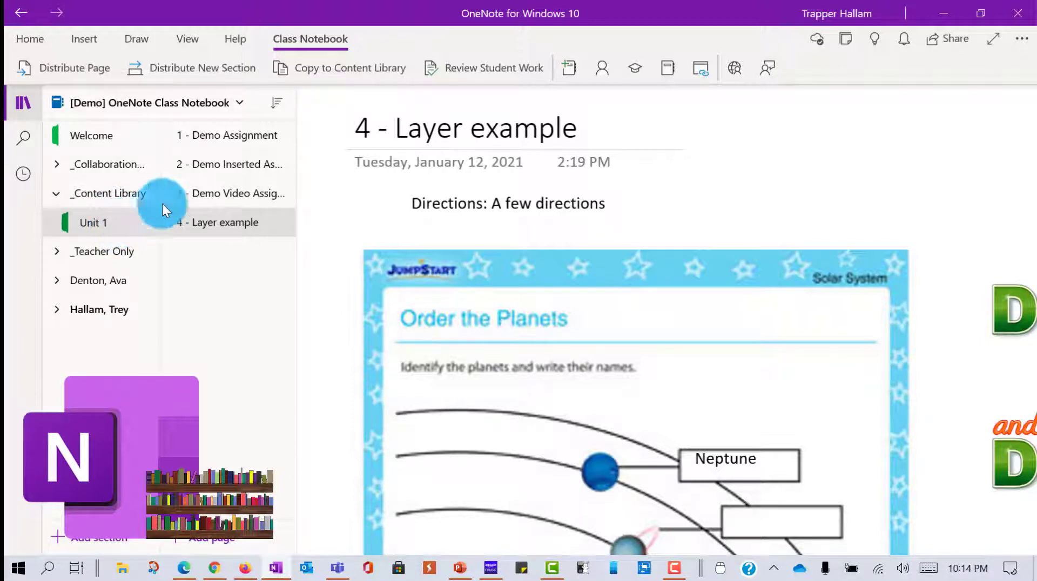
Copy the Unit 1 section to the Content Library of the "delete me!!!!!!" notebook and close the copy pane
left_click(336, 70)
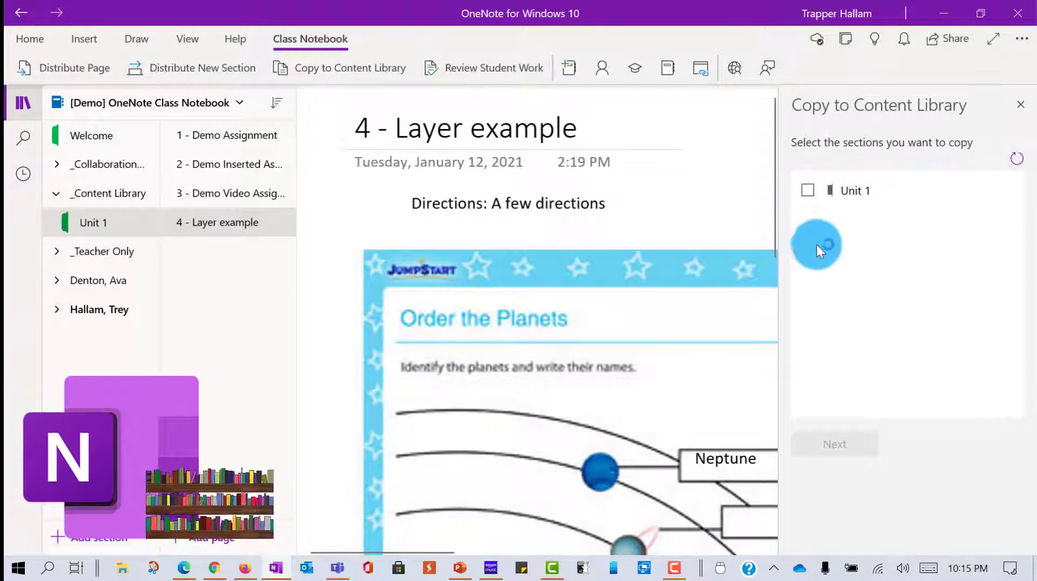
left_click(807, 192)
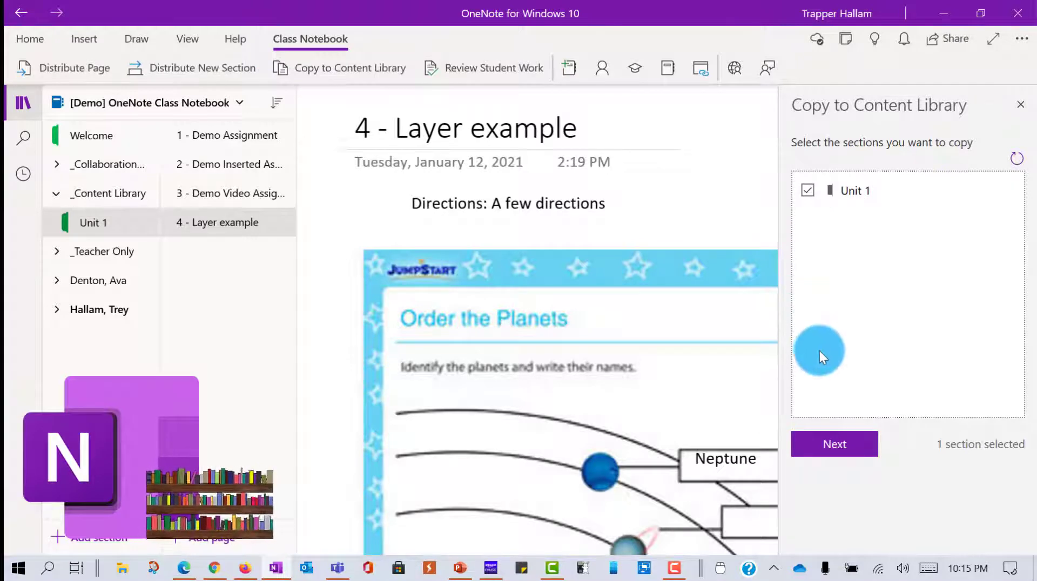
left_click(829, 440)
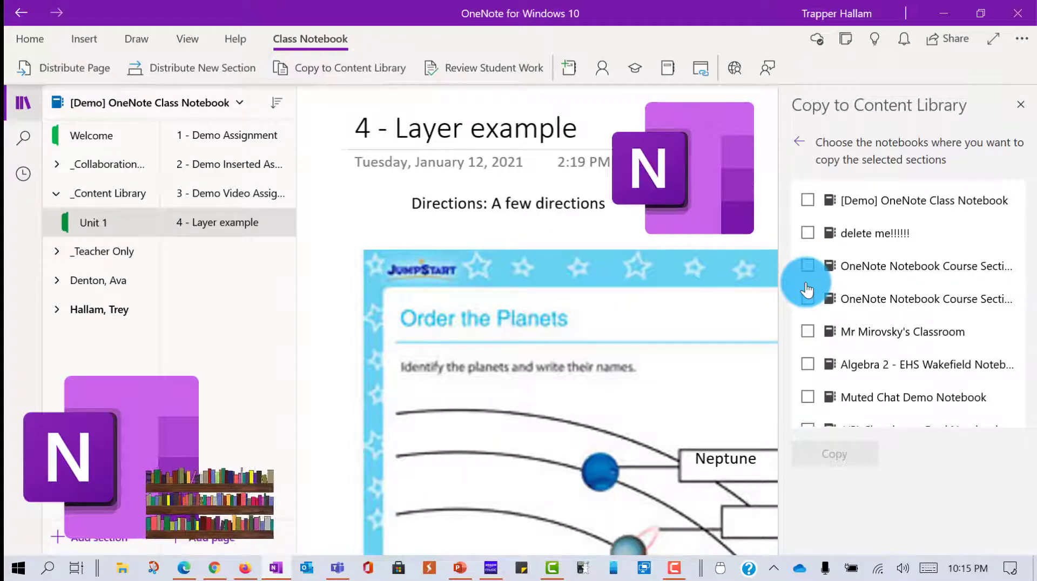
scroll(888, 297, "down", 3)
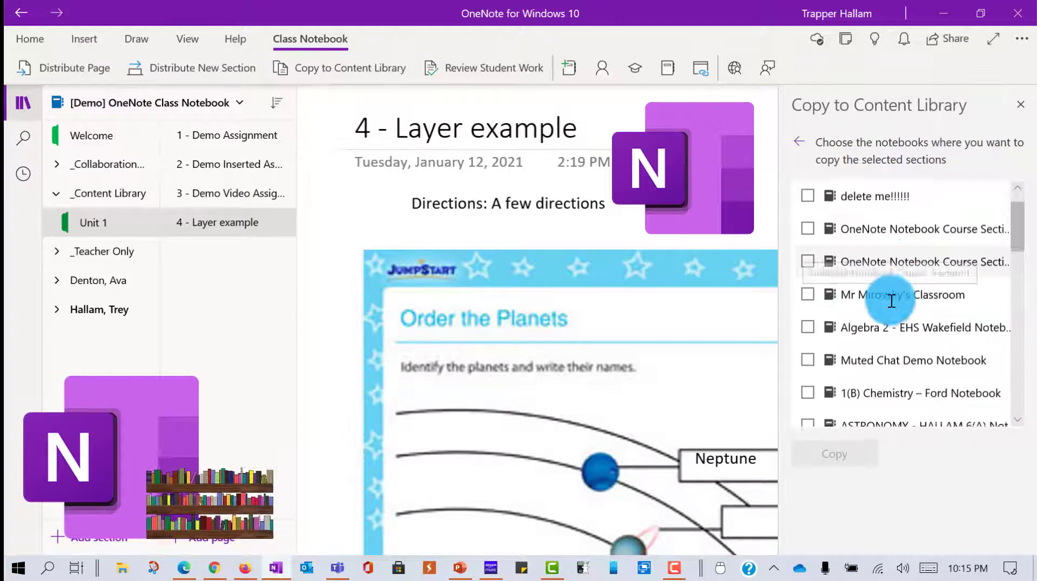
scroll(896, 298, "down", 6)
scroll(899, 295, "up", 6)
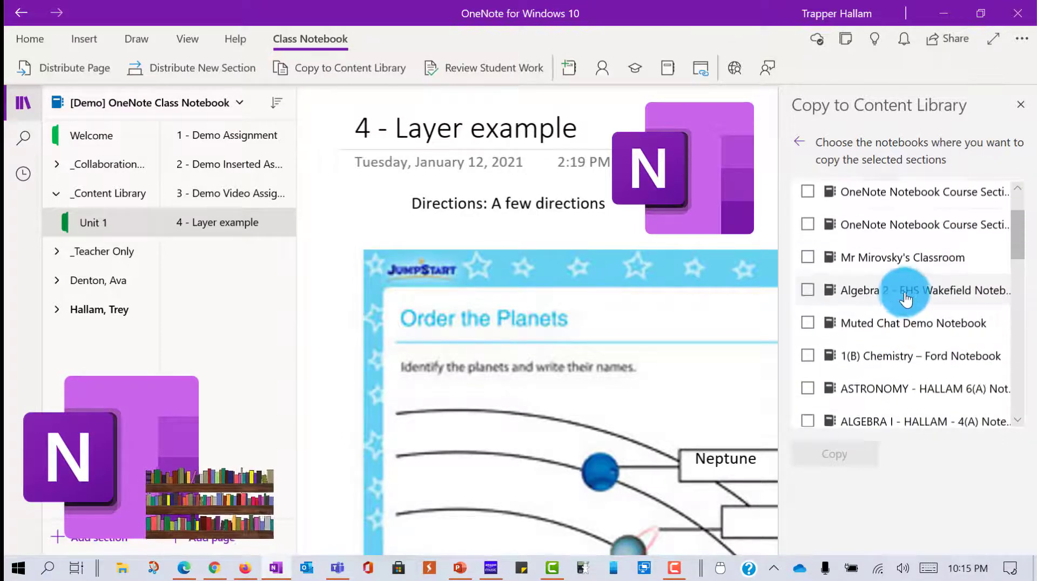
scroll(912, 296, "down", 12)
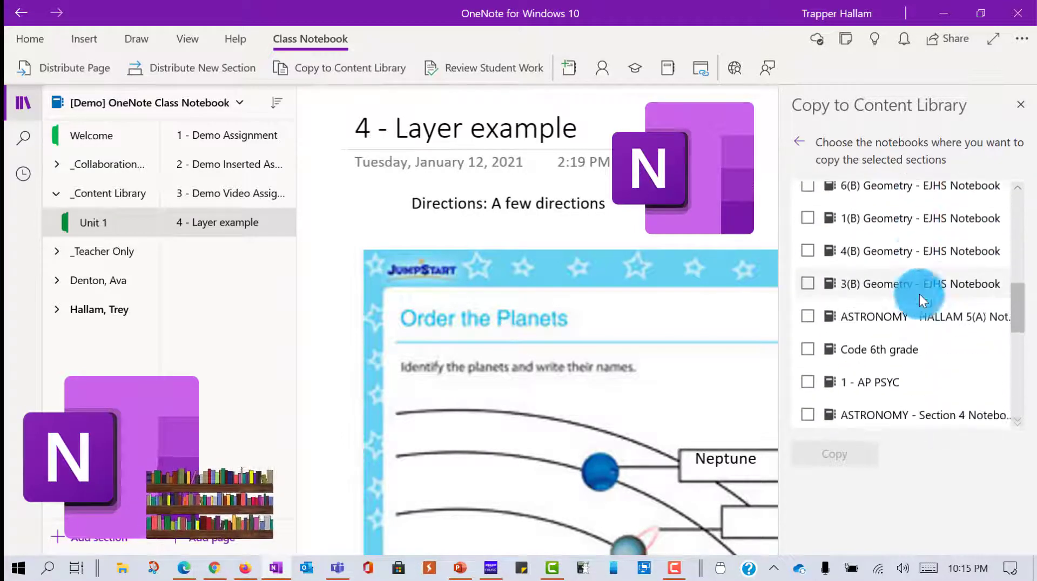
scroll(920, 294, "down", 8)
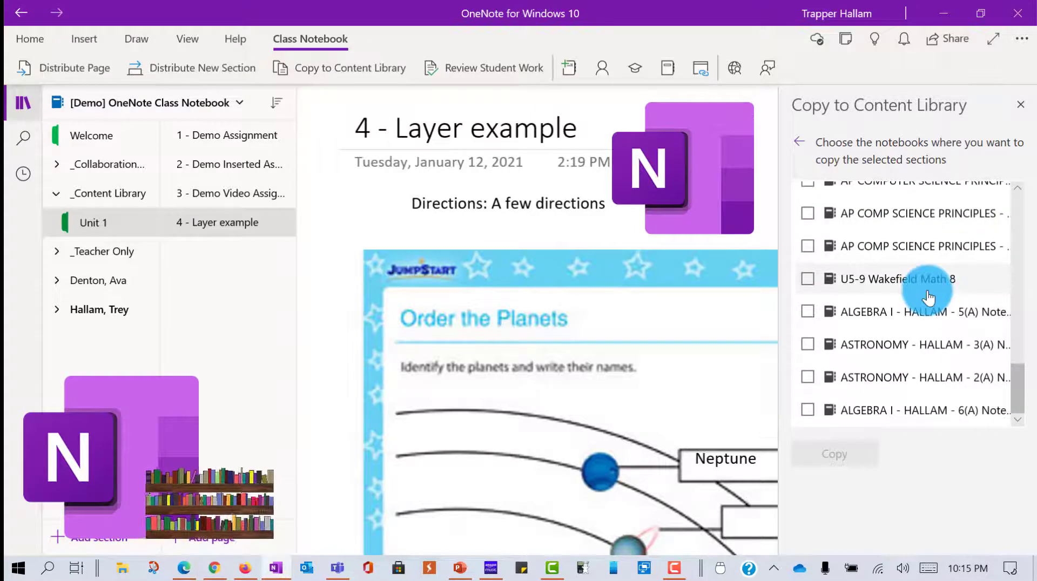
scroll(930, 296, "up", 20)
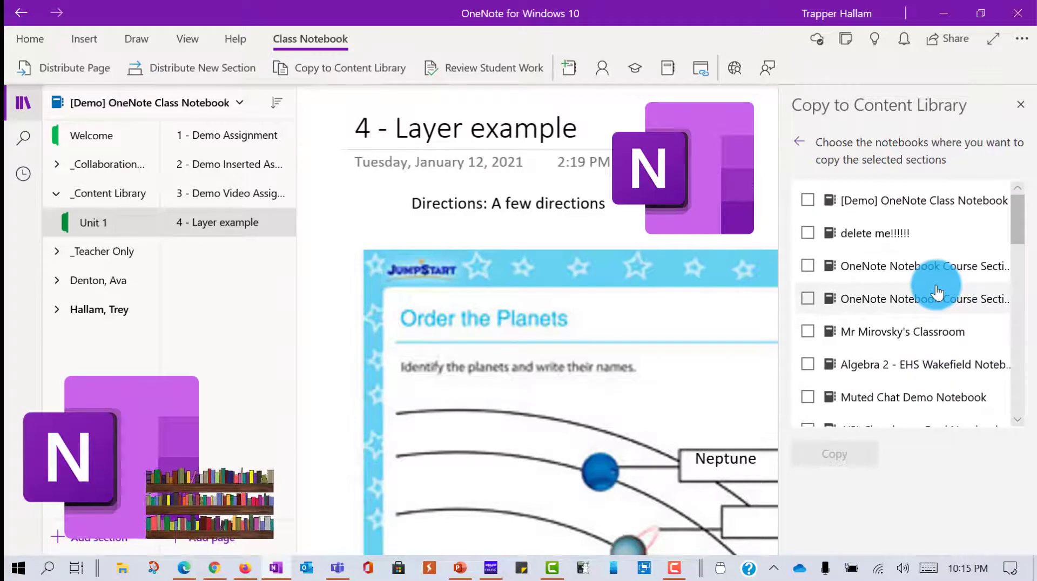
left_click(809, 234)
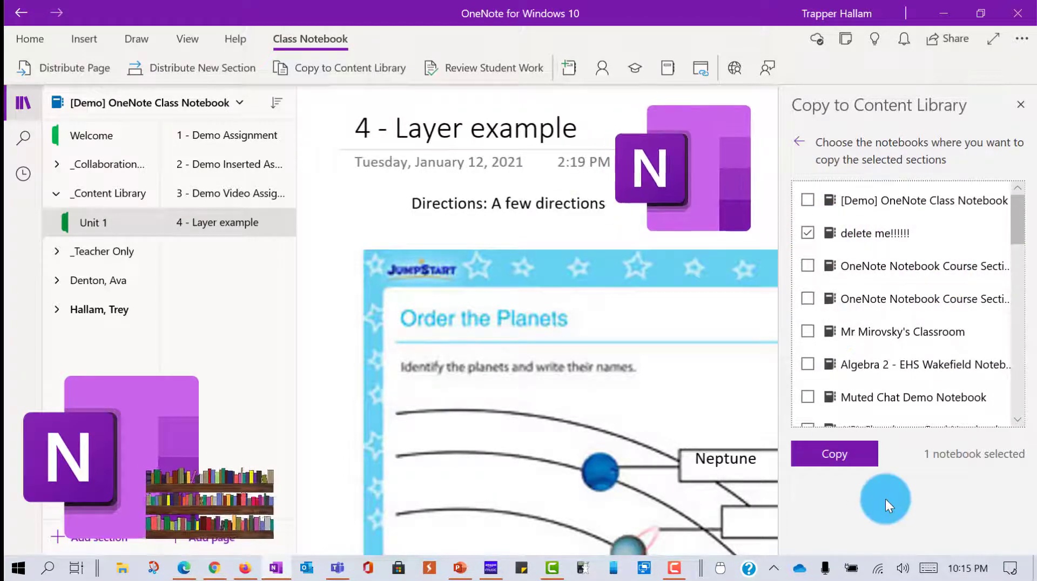
left_click(830, 459)
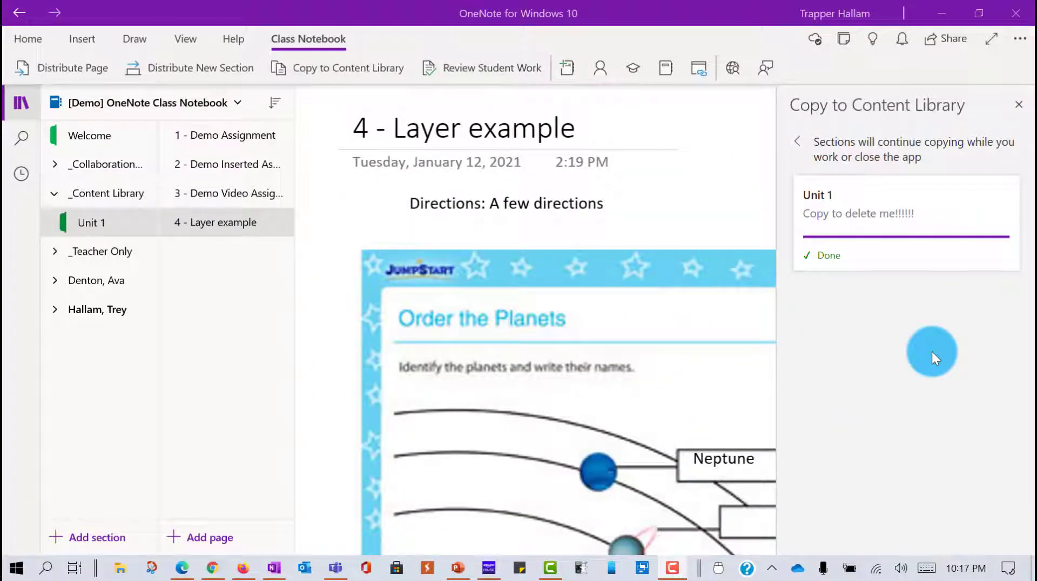
left_click(1018, 106)
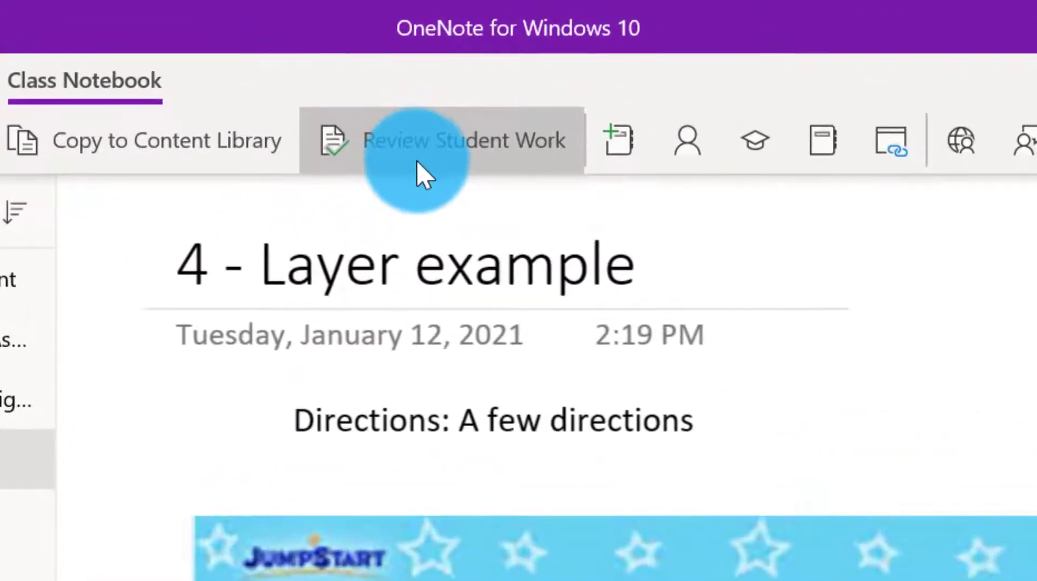
Start a student work review for the Unit 1 section and list the students for the upper "1 - Demo Assignment" page
left_click(420, 145)
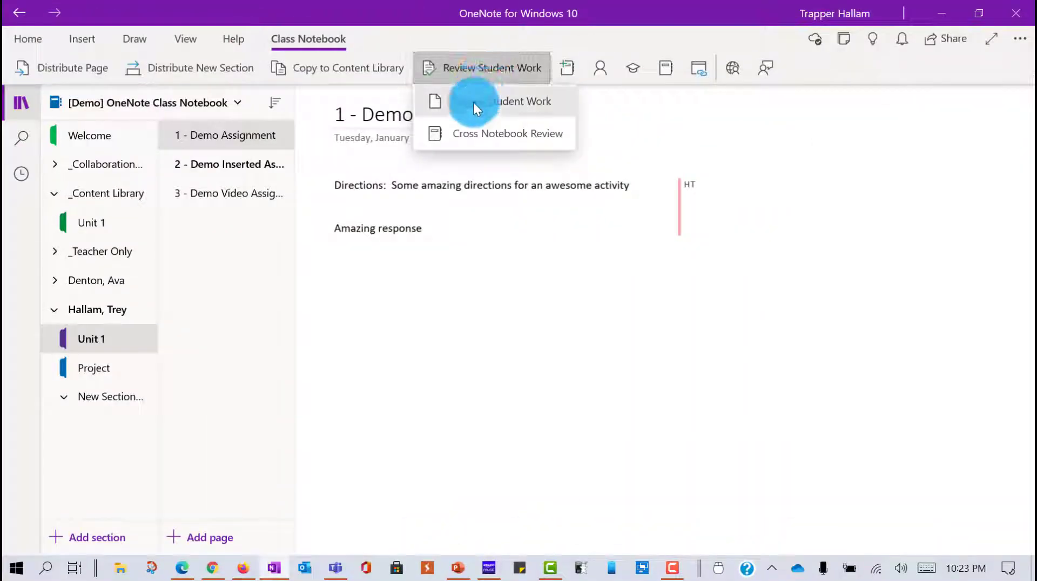
left_click(529, 102)
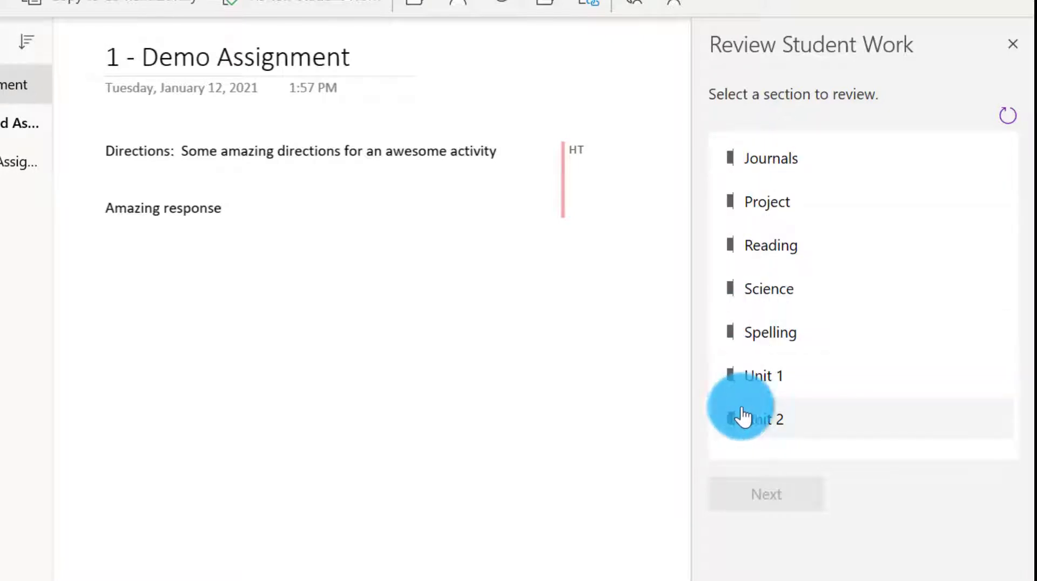
left_click_drag(798, 377, 771, 386)
left_click(750, 495)
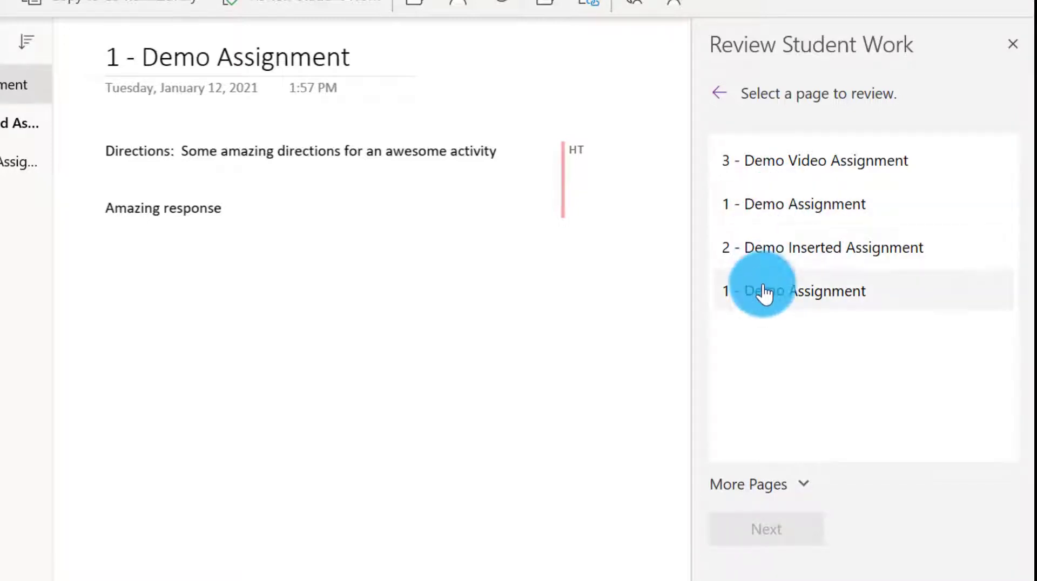
left_click(772, 206)
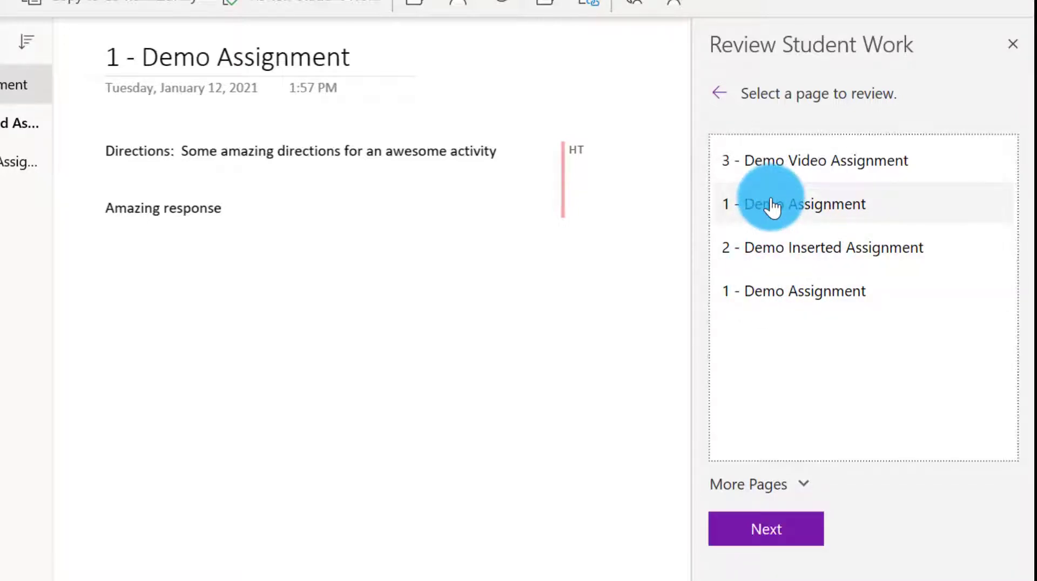
left_click(751, 527)
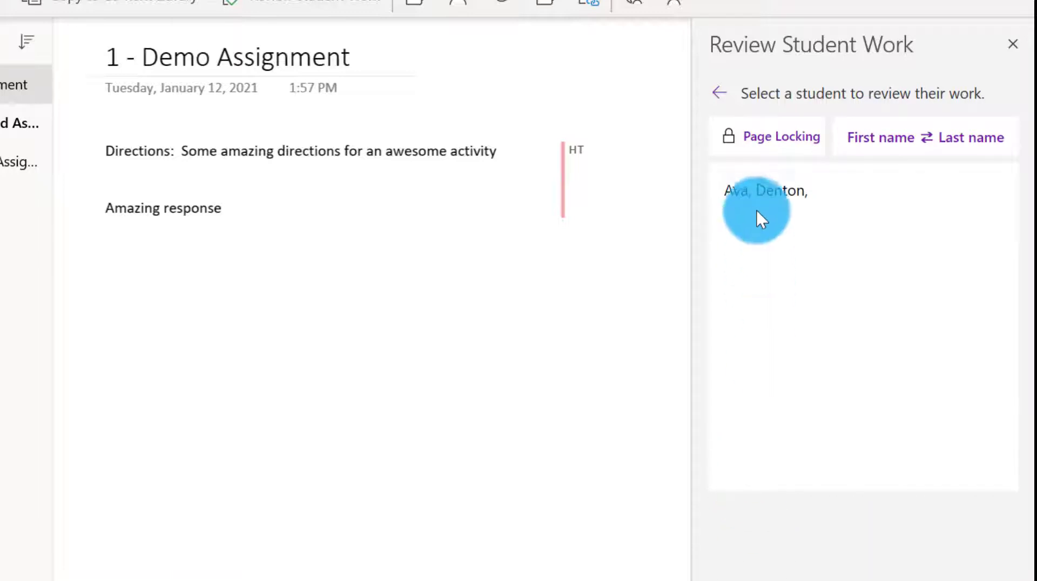
Return to the page selection and list the students for the lower "1 - Demo Assignment" page
left_click(718, 94)
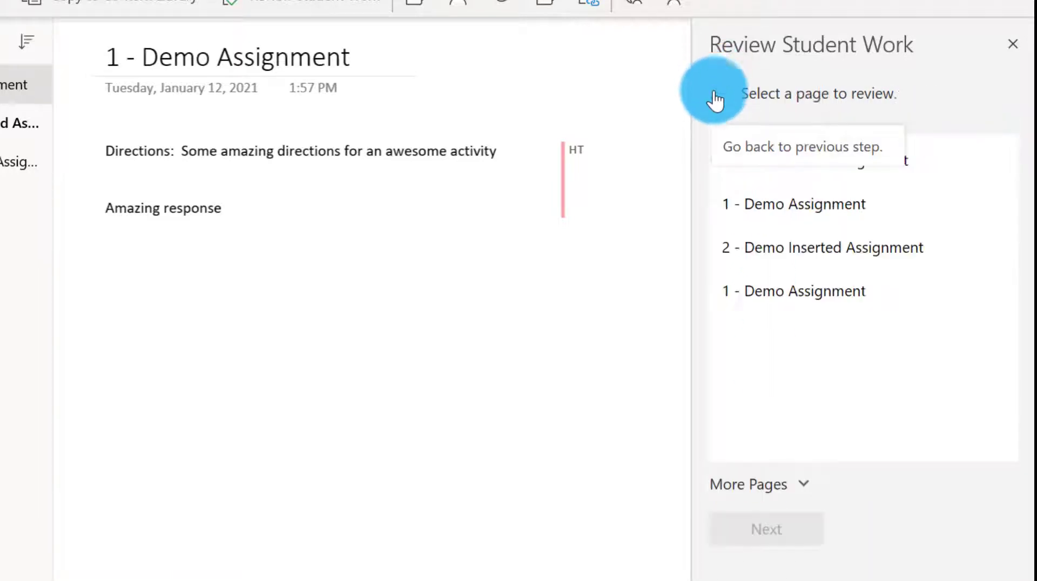
left_click(750, 297)
left_click(730, 532)
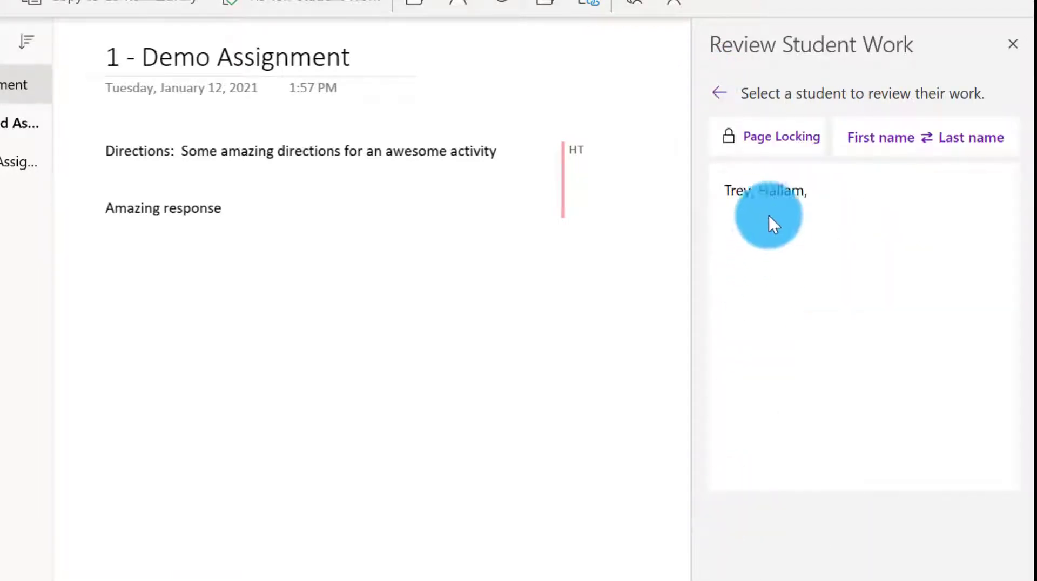
Select "3 - Demo Video Assignment" for review and view each of the two students' pages
left_click(722, 97)
left_click(753, 162)
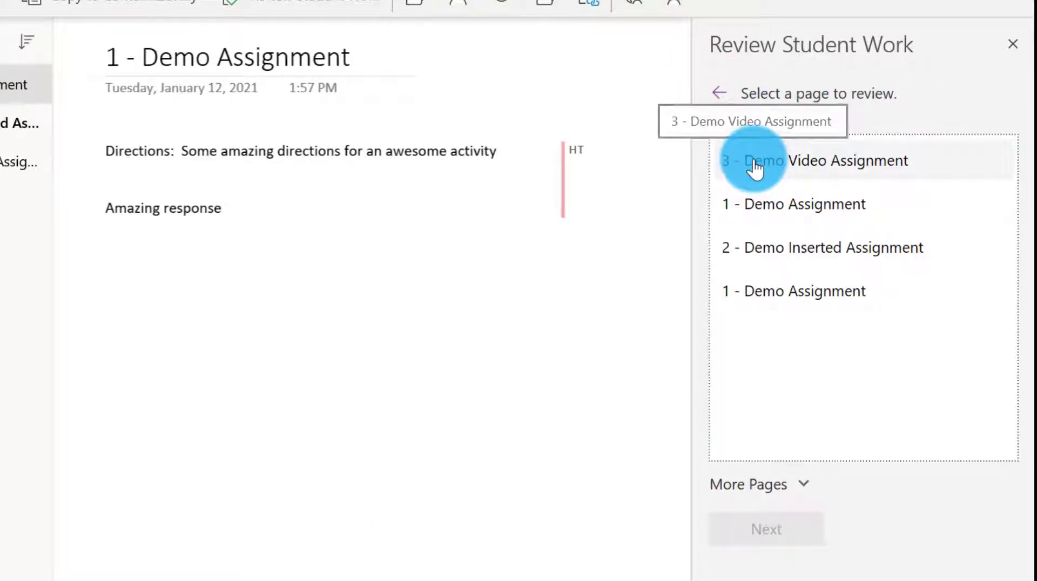
left_click(755, 167)
left_click(765, 531)
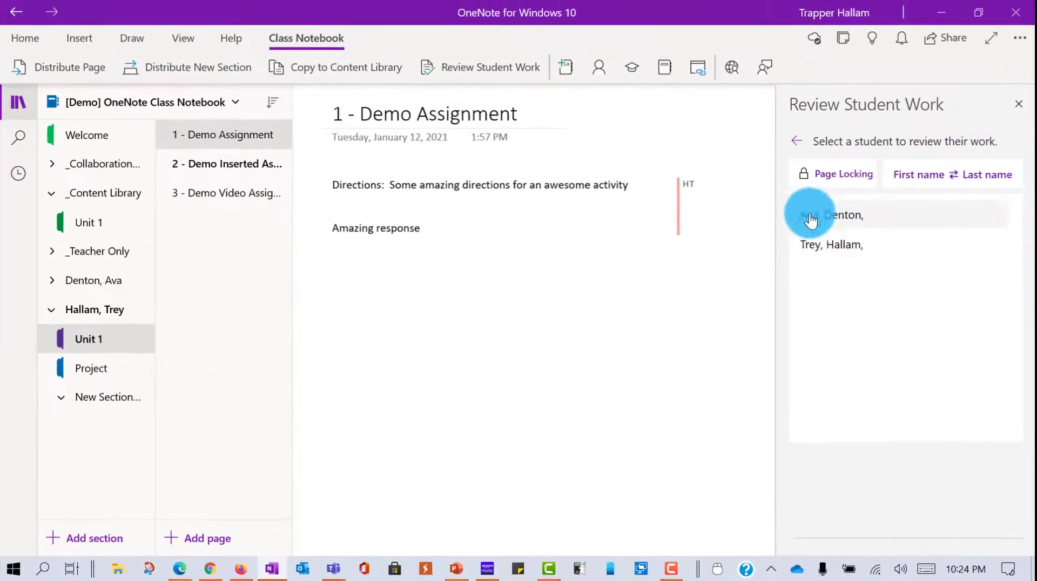
left_click(794, 203)
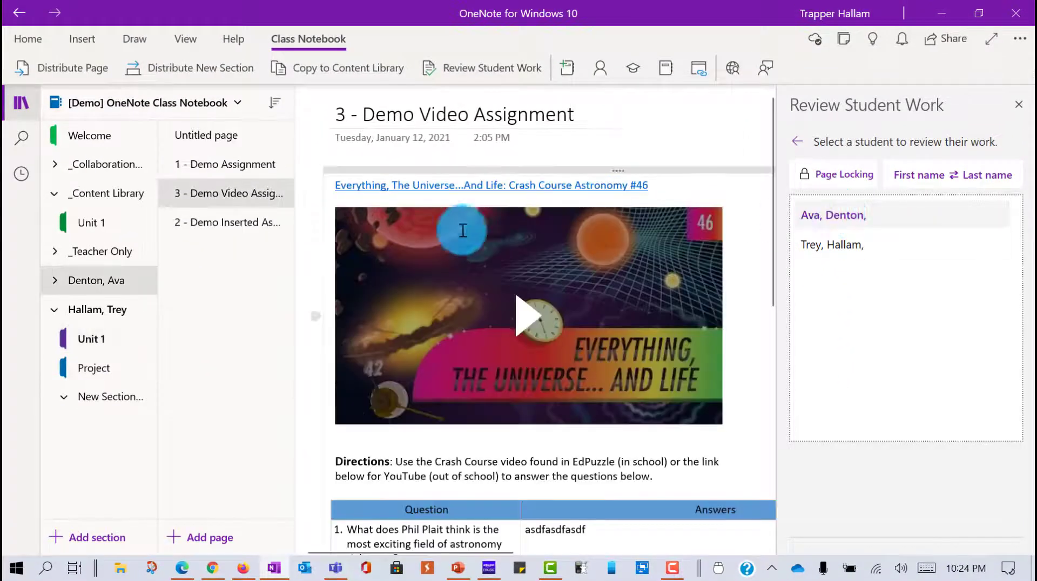
left_click(137, 285)
left_click_drag(834, 249, 838, 253)
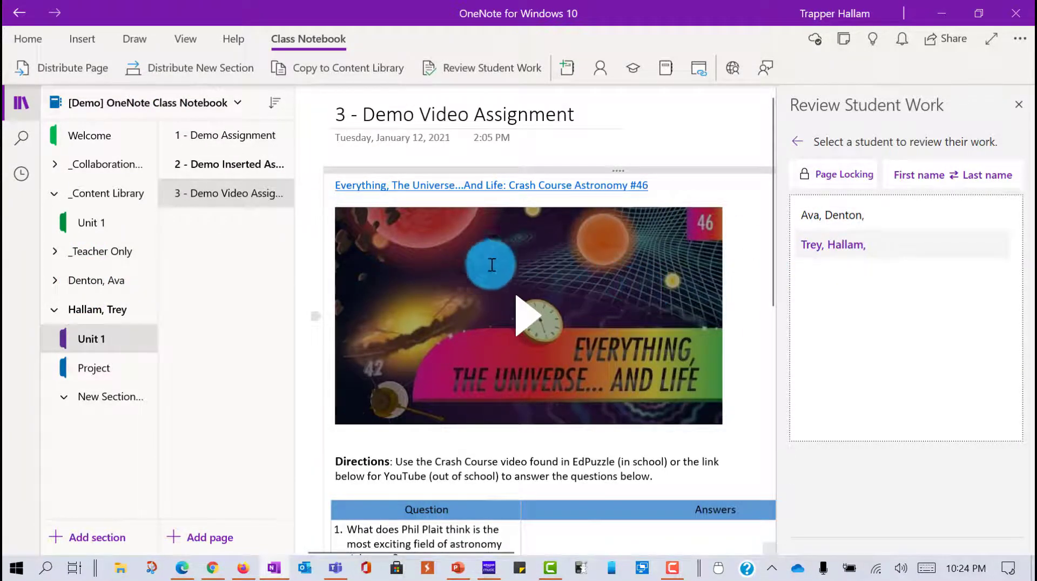
Go back to the page selection, try adding a "t" before the open "3 - Demo Video Assignment" page's title, and remove it
left_click(793, 144)
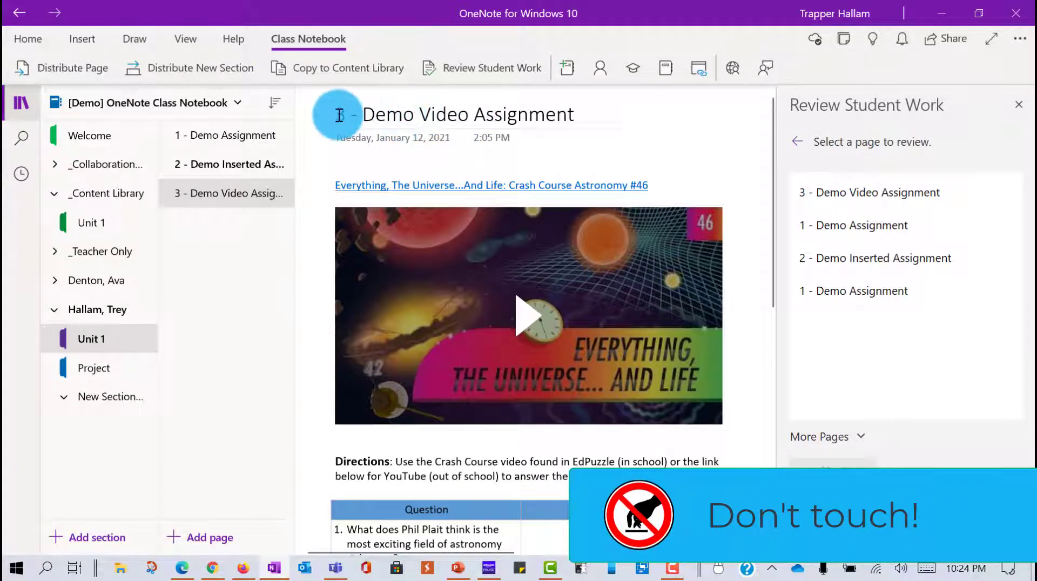
type("t")
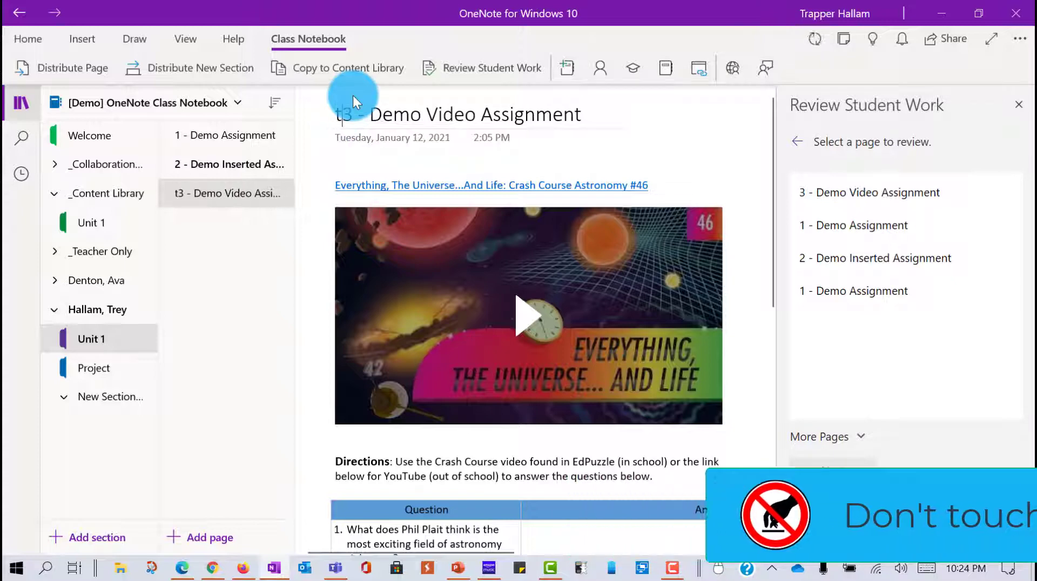
key("BackSpace")
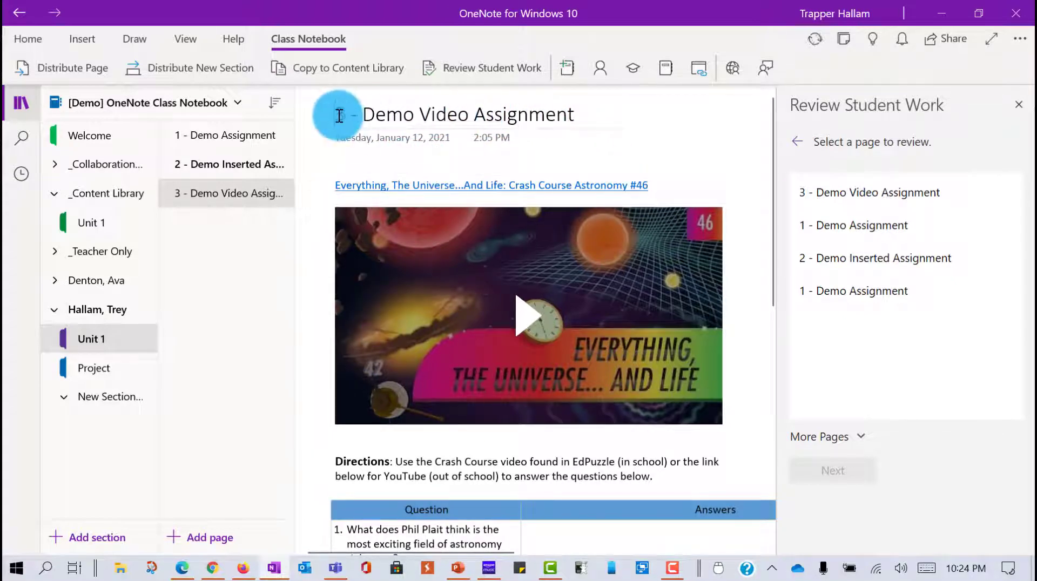
Reopen the "3 - Demo Video Assignment" review for the first student and examine the answers in the question table
left_click(845, 197)
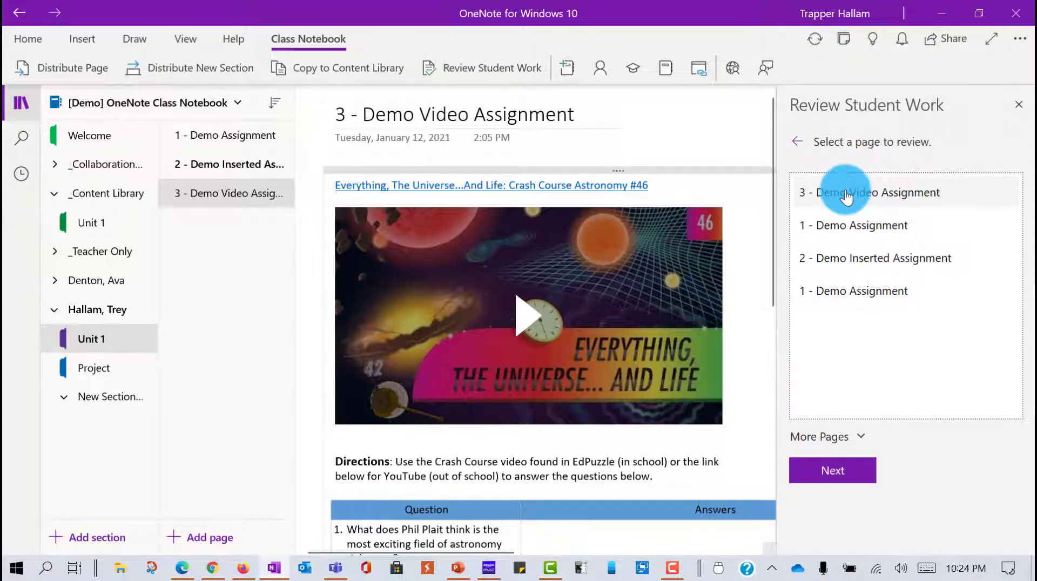
left_click(819, 482)
left_click(858, 214)
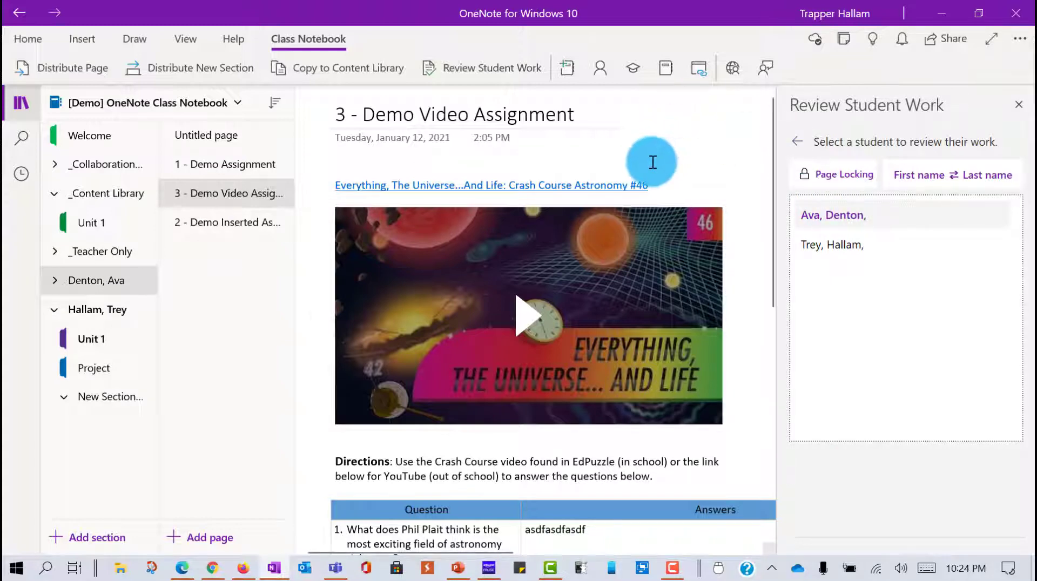
scroll(528, 307, "down", 5)
left_click(571, 176)
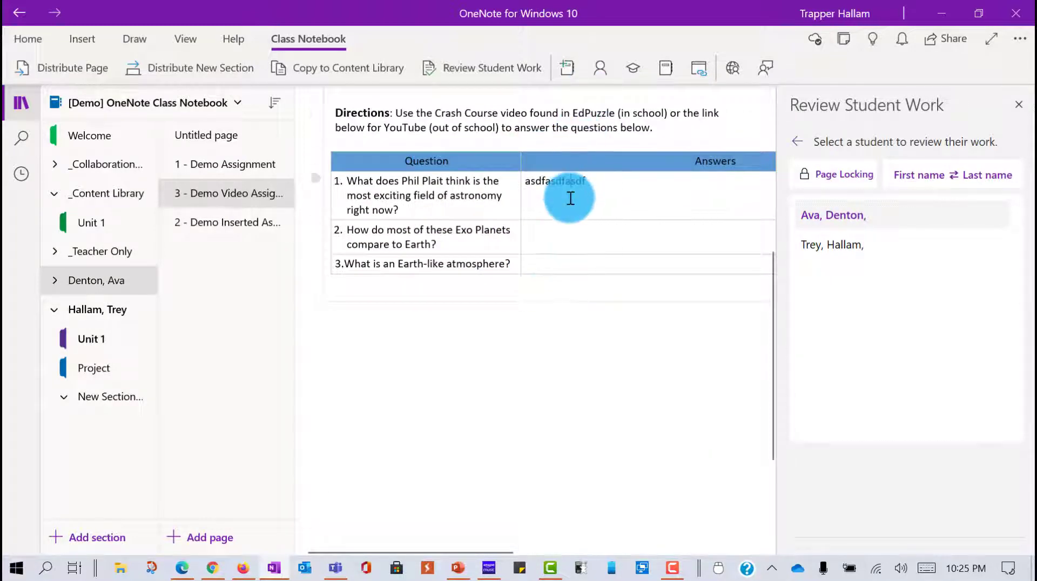
scroll(567, 205, "up", 2)
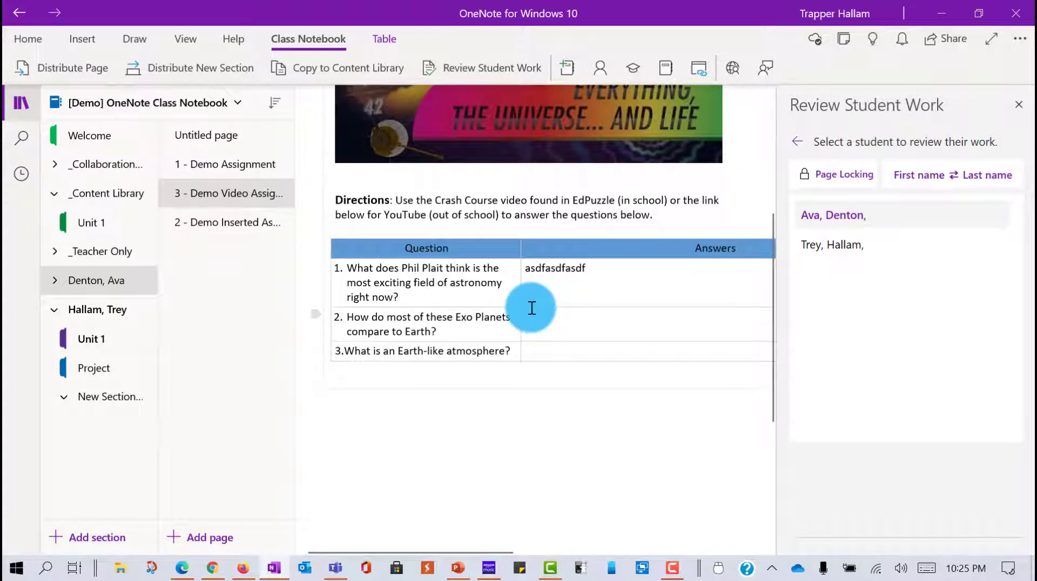
Mark the empty answers to questions 2 and 3 with two red pen X marks and return to text selection mode
left_click(135, 39)
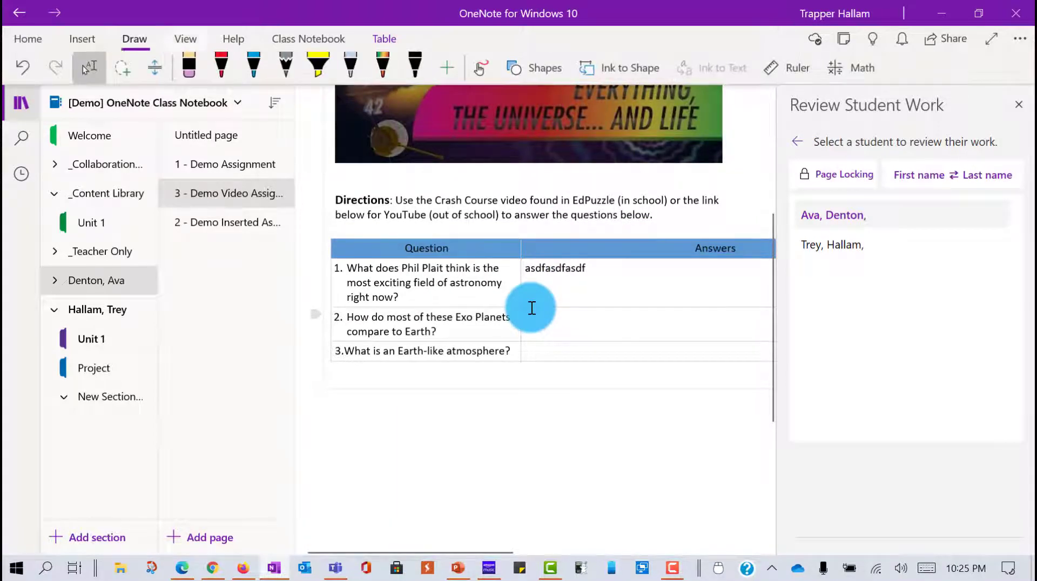
left_click(221, 66)
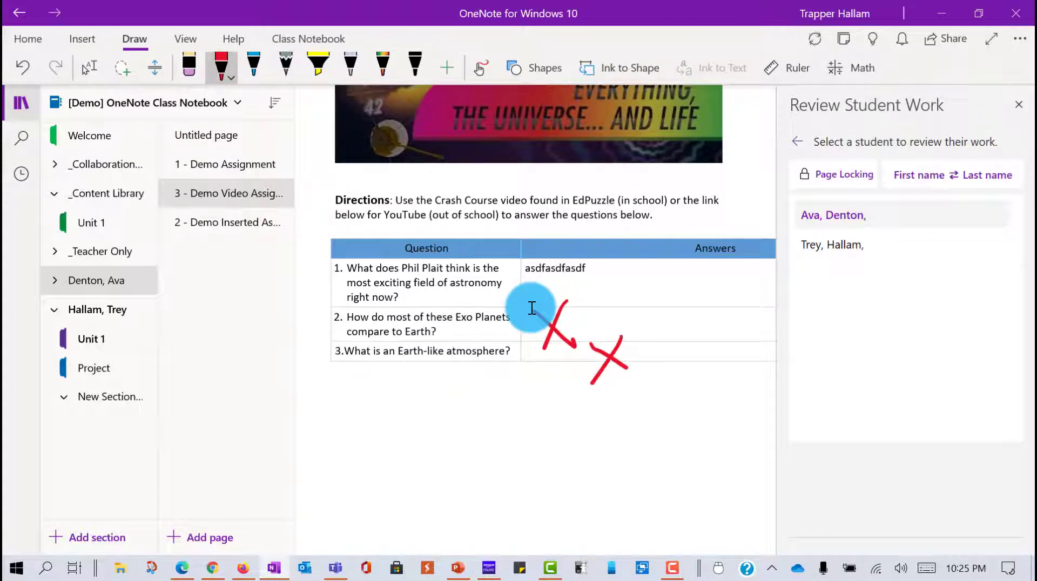
left_click(87, 67)
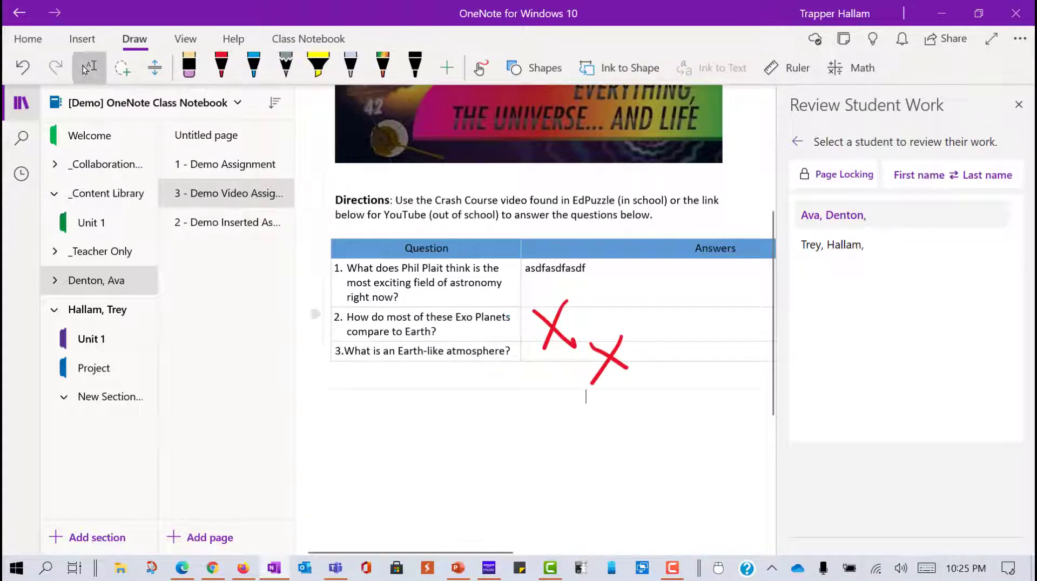
Add the feedback note "You missed a few. Go back and fix them." in the blank area above and beside the video
scroll(462, 359, "up", 5)
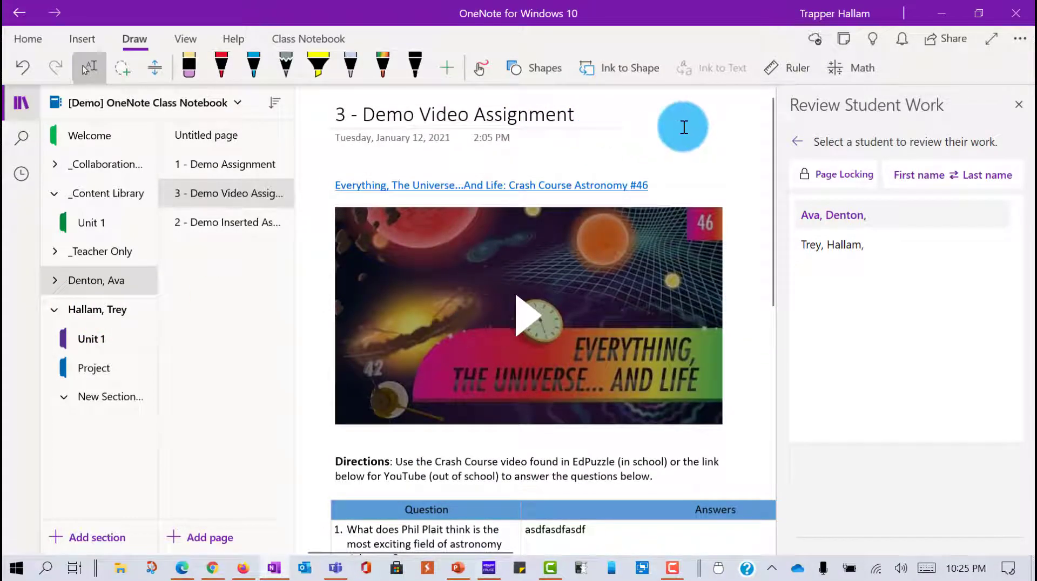
type("You mi")
type("ssed a few")
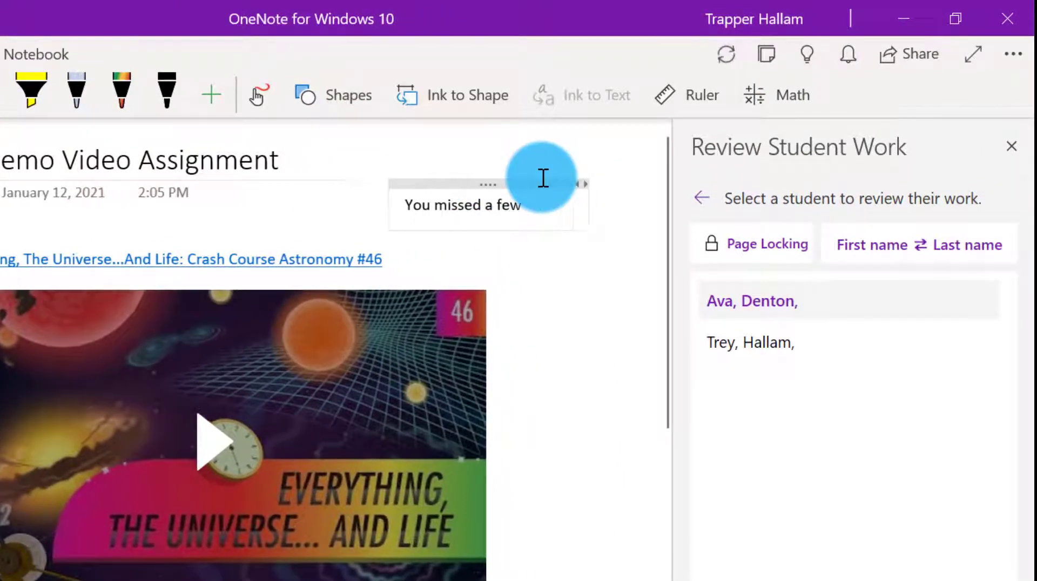
type(". Go back and fix them.")
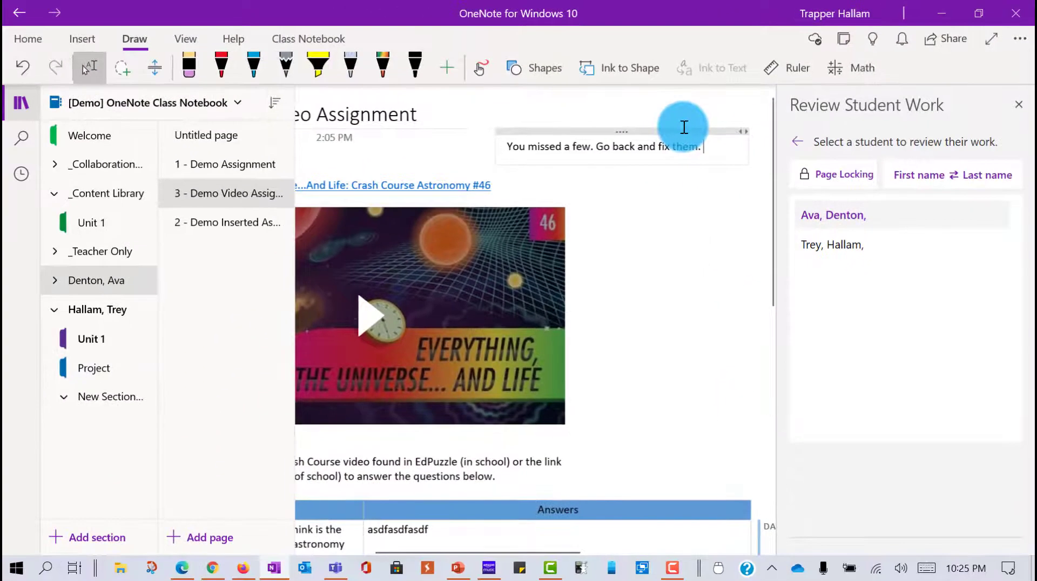
Record an audio comment of about 10 seconds beneath the feedback note
left_click(73, 41)
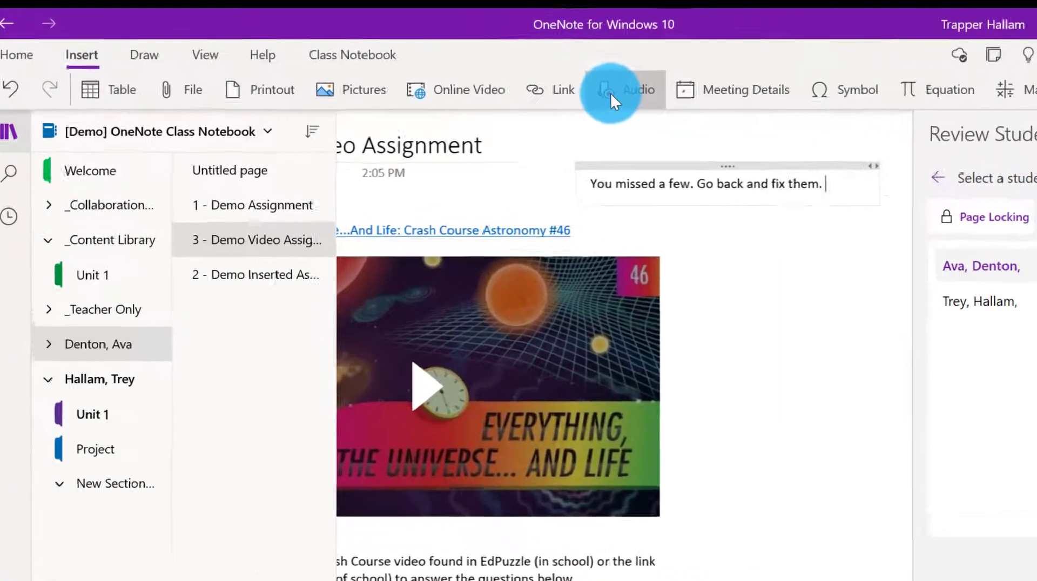
left_click(546, 68)
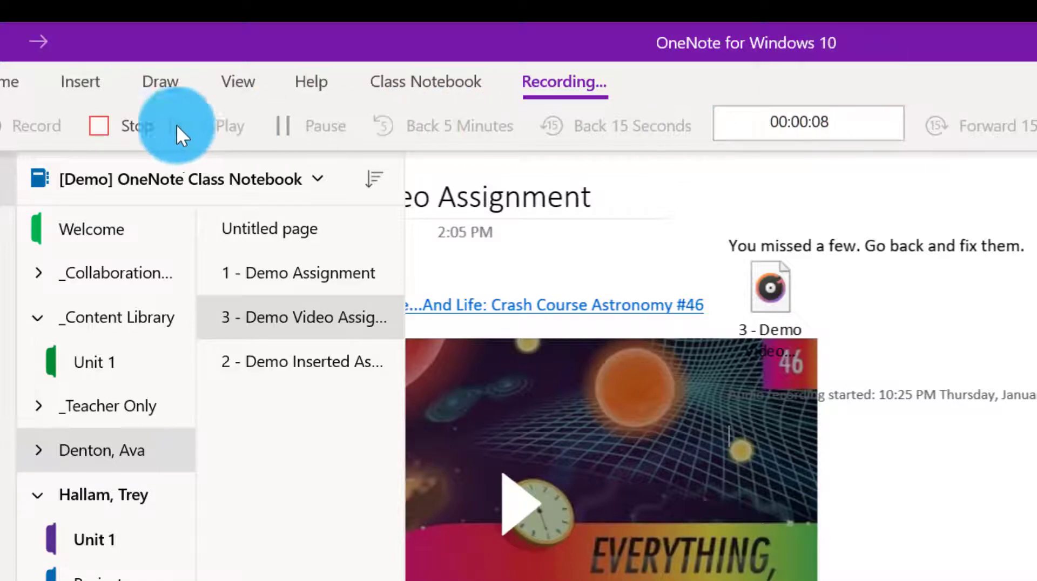
left_click(112, 130)
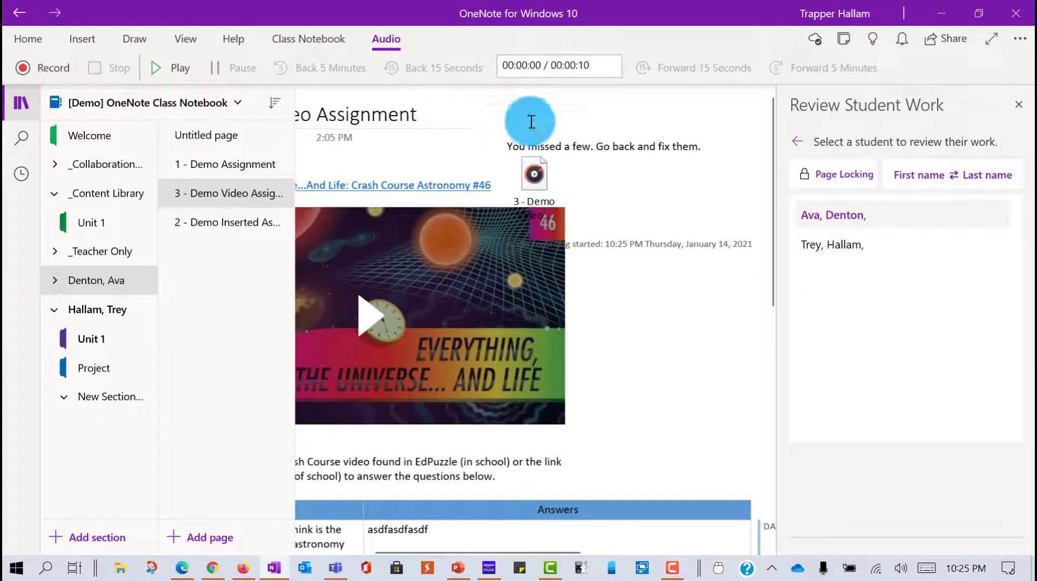
Move the note container with the audio recording sideways so it sits clear of the video
left_click_drag(544, 132, 621, 131)
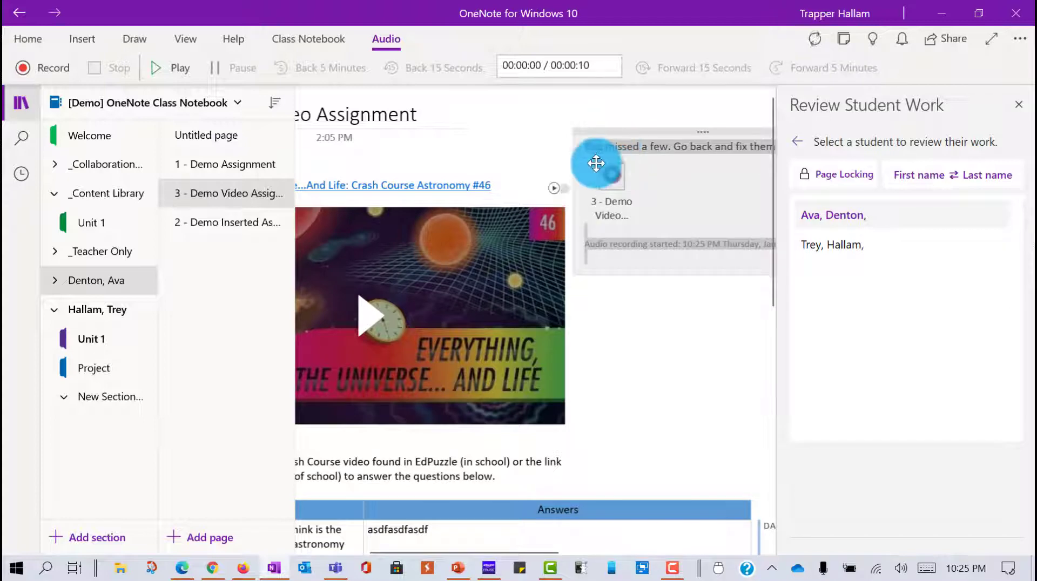
left_click(663, 474)
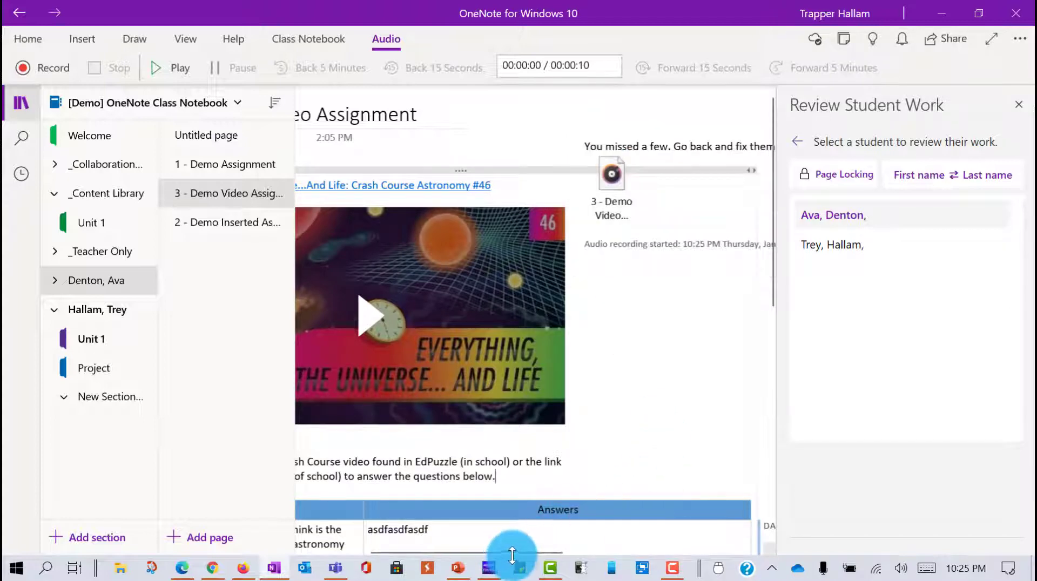
left_click_drag(521, 550, 437, 556)
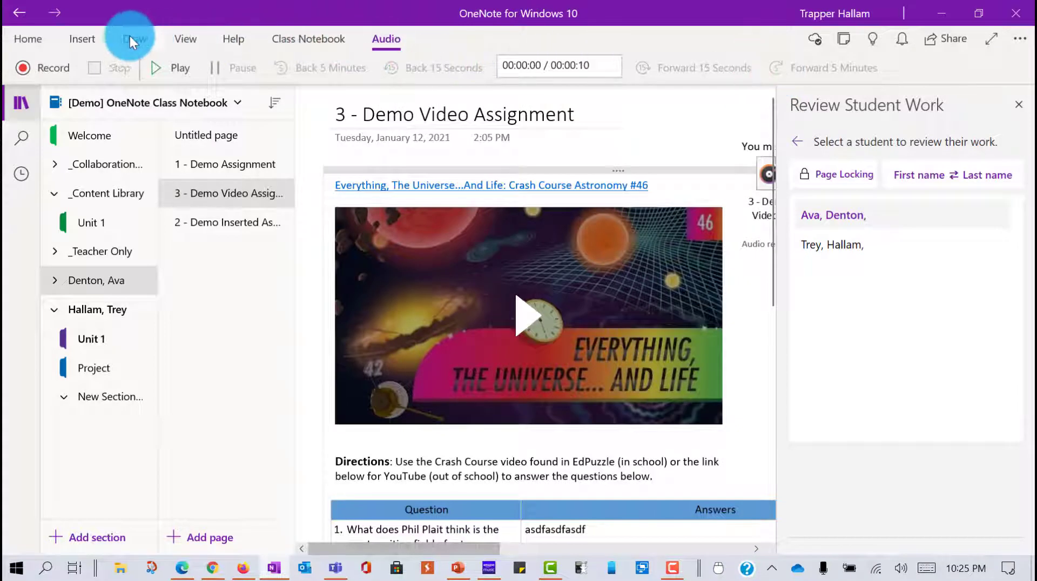
Insert the purple frame sticker below the directions, adding the student's first name to its "Well Done!" caption
left_click(110, 40)
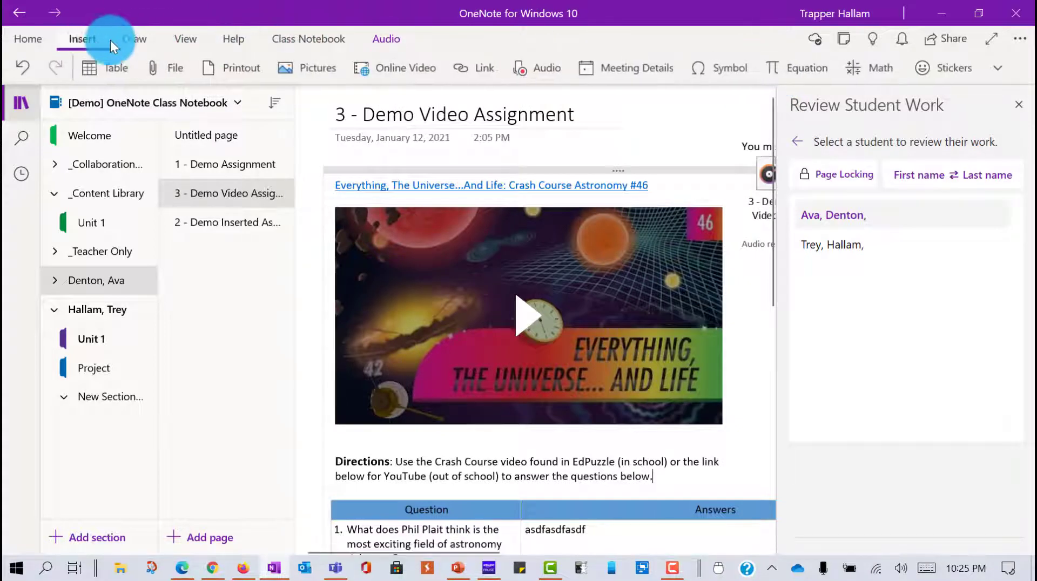
left_click(961, 67)
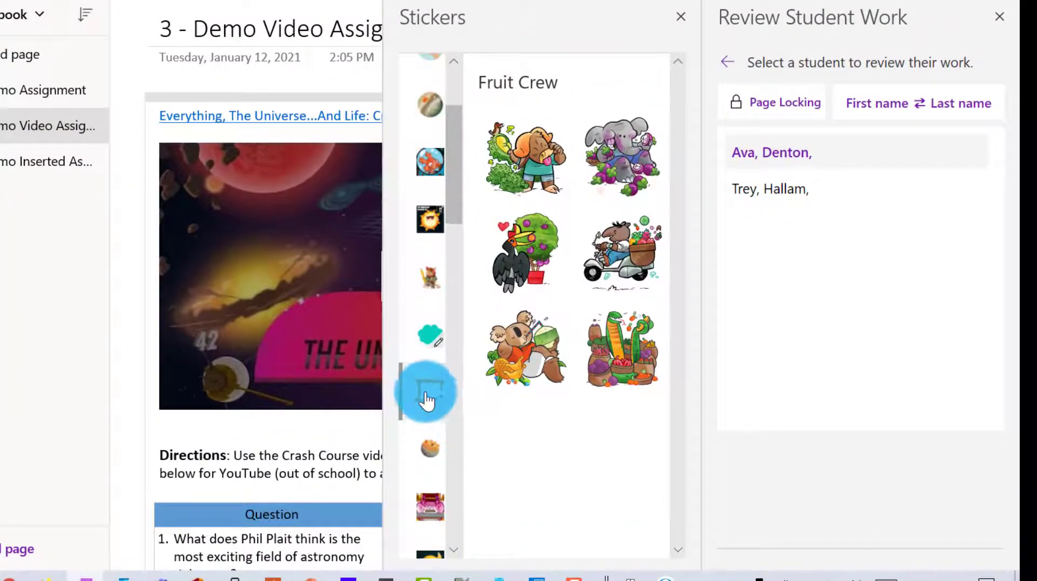
left_click(429, 393)
left_click(526, 170)
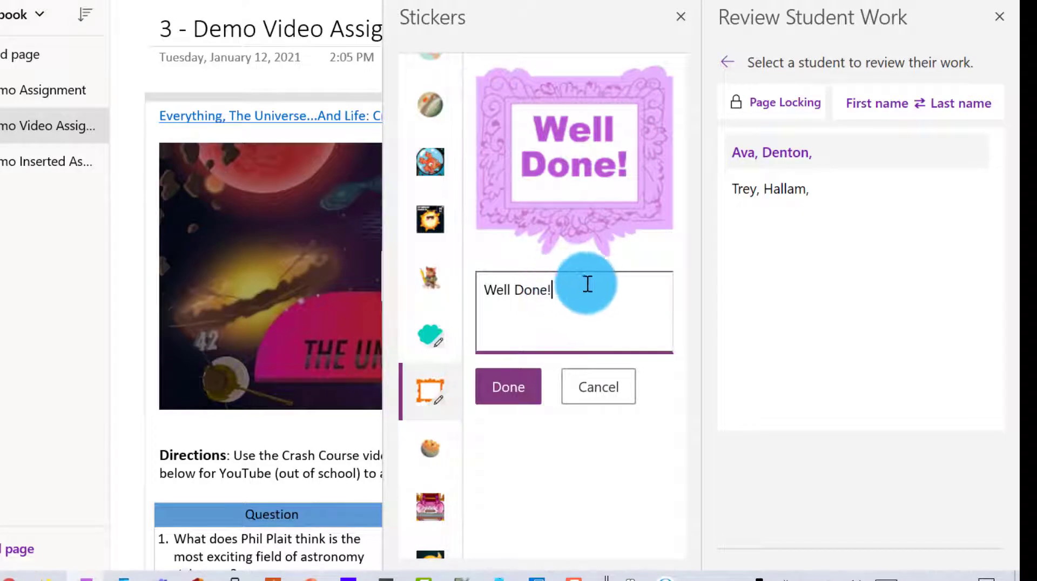
type("Ava")
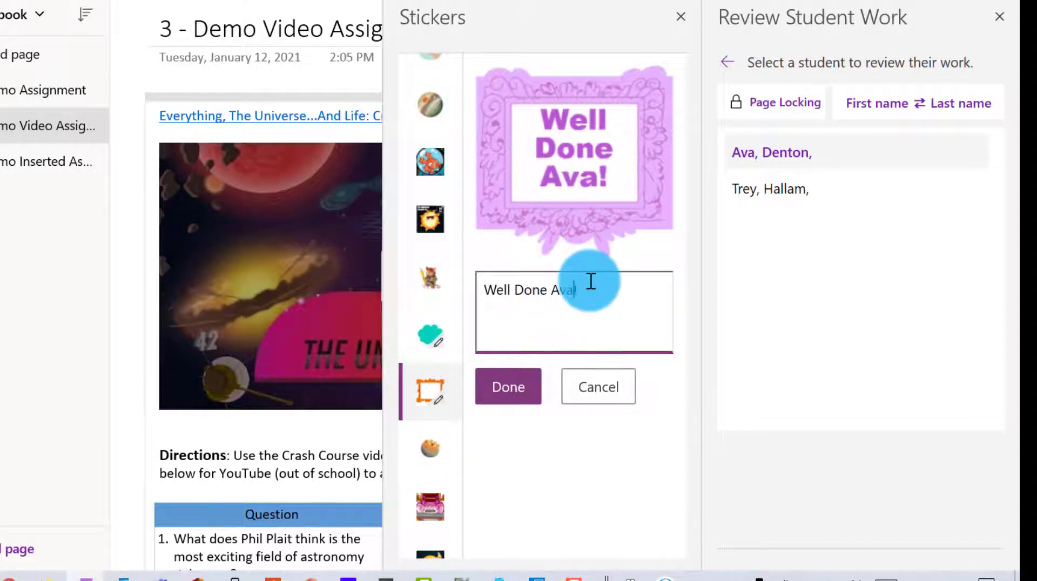
left_click(509, 395)
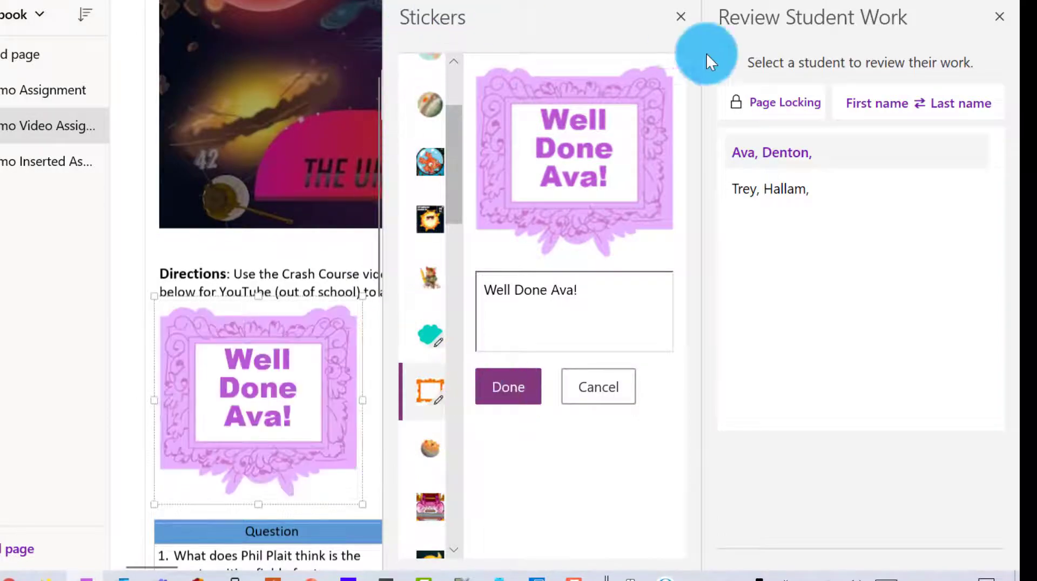
Close the Stickers and Review Student Work panes
left_click(676, 16)
left_click(998, 21)
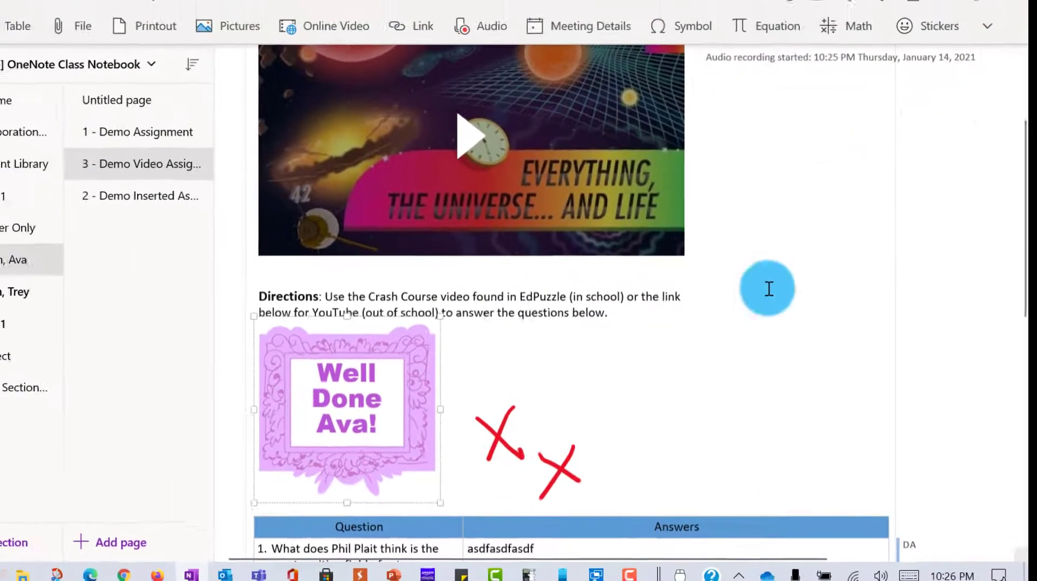
Move the "Well Done" sticker out of the directions into the blank area beside the video, below the audio comment
scroll(660, 331, "down", 5)
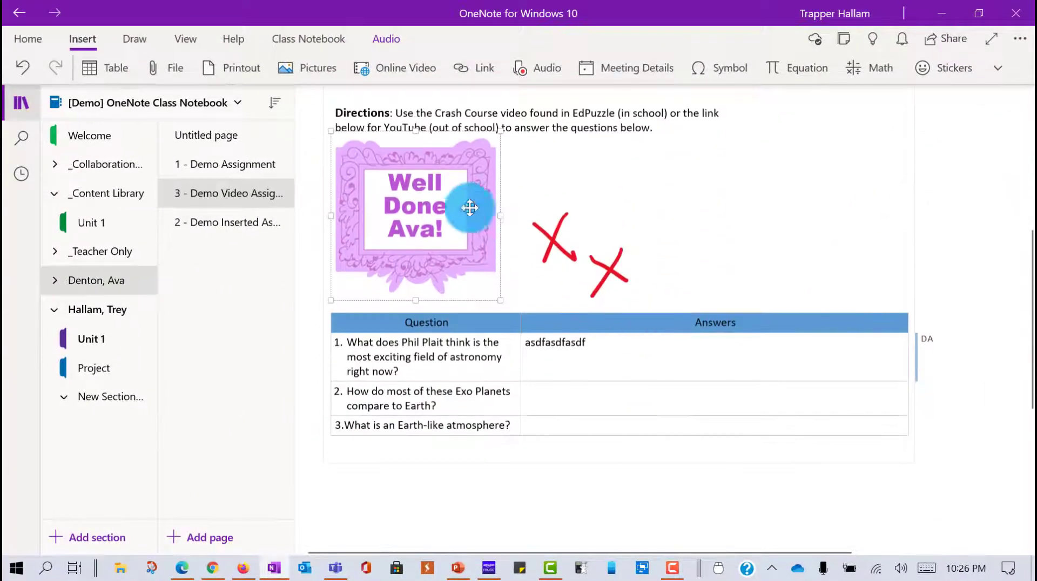
left_click_drag(469, 207, 978, 117)
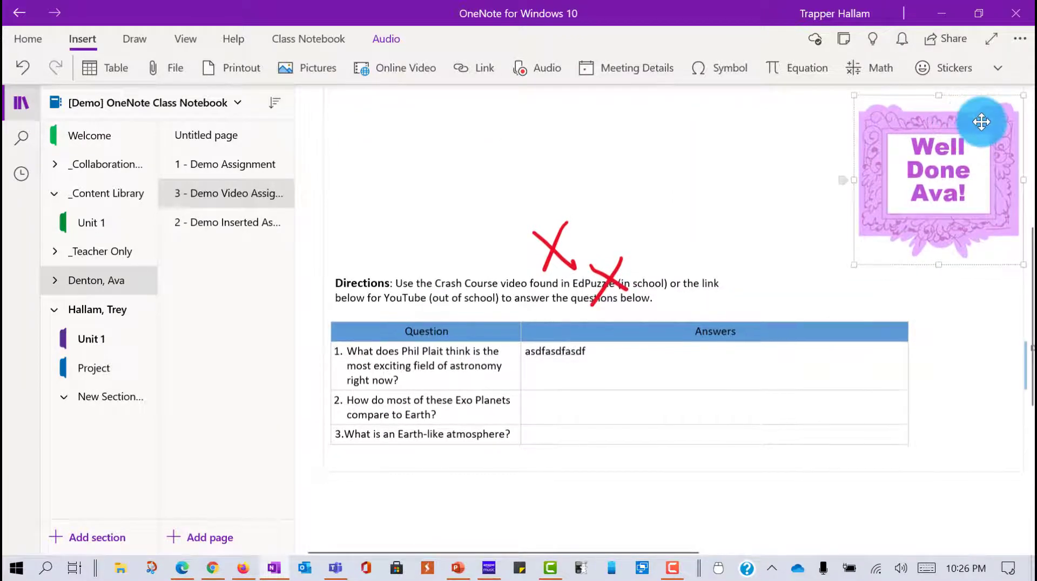
scroll(796, 234, "up", 6)
left_click_drag(911, 483, 867, 317)
left_click_drag(858, 463, 830, 488)
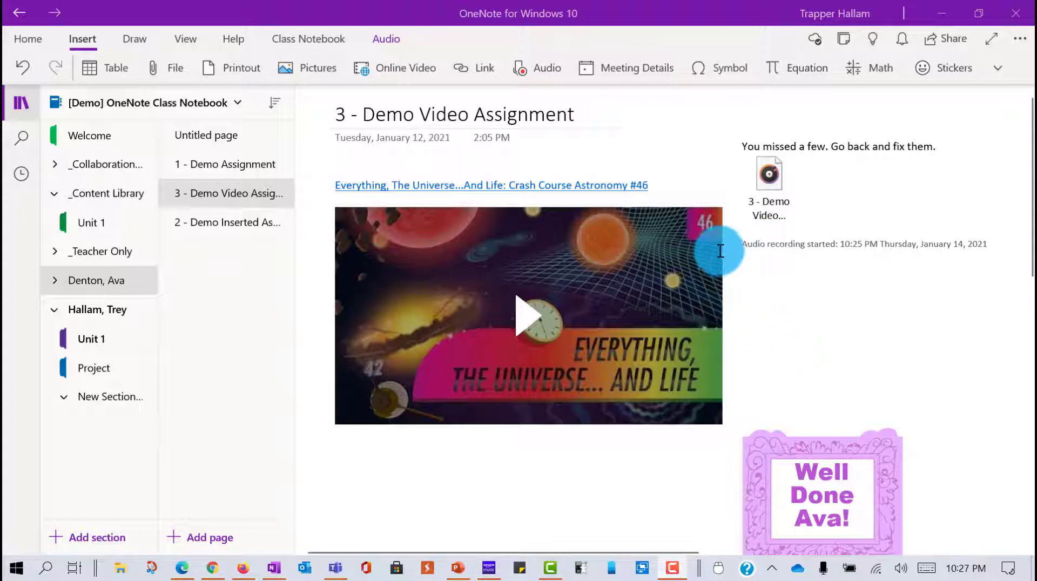
scroll(799, 354, "down", 4)
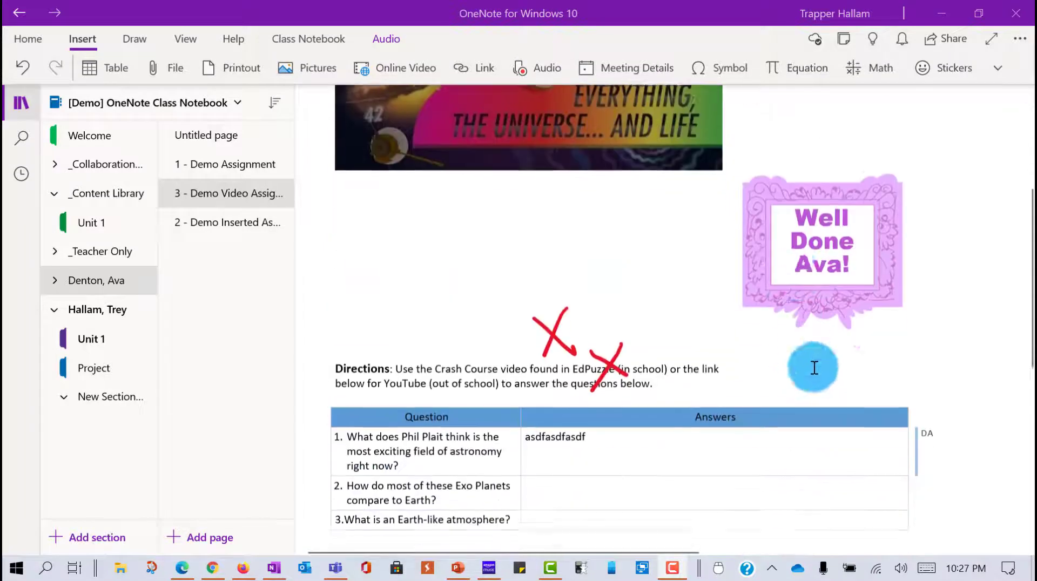
scroll(766, 287, "up", 4)
scroll(763, 280, "up", 1)
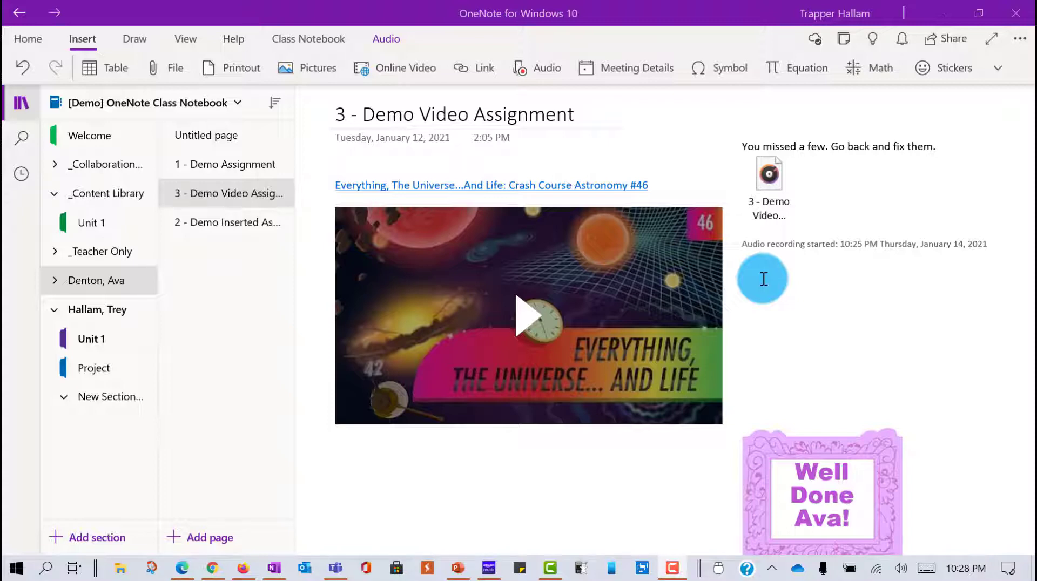
Undo the sticker insertion and the moves of the sticker and the feedback note container
scroll(764, 281, "down", 3)
scroll(657, 347, "up", 1)
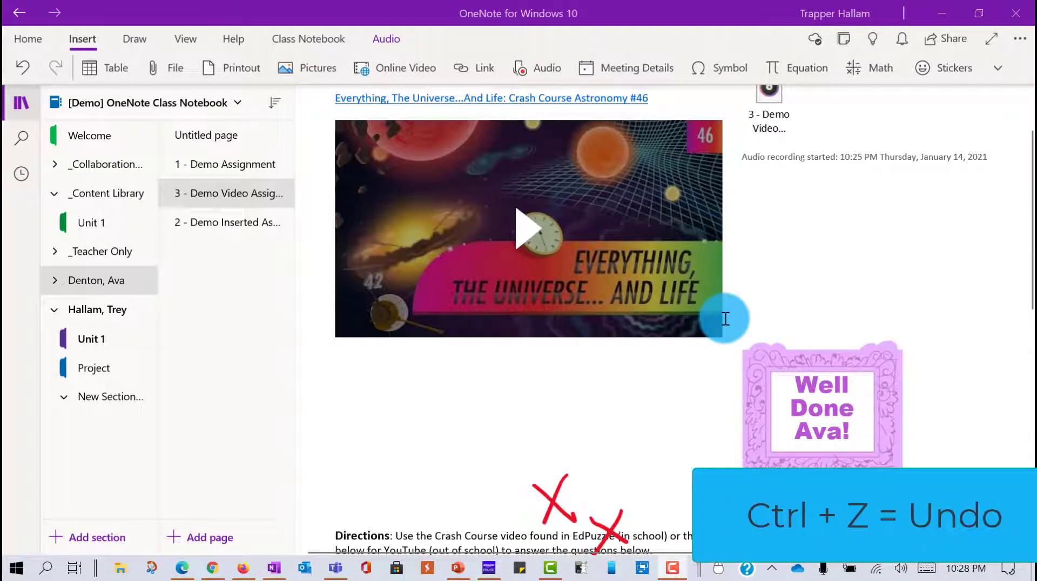
left_click(737, 300)
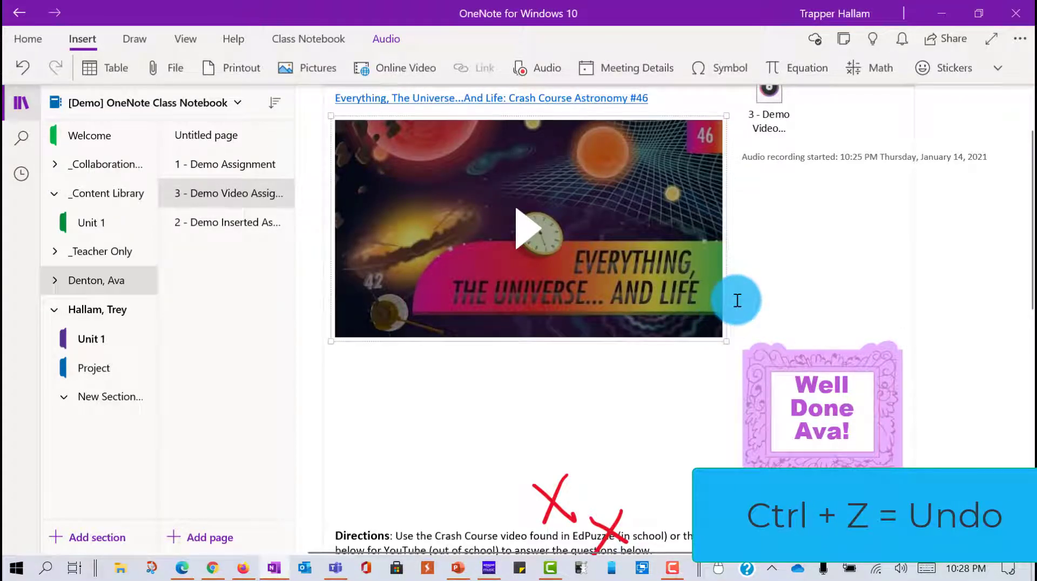
key("ctrl+z")
key("ctrl+z")
key("ctrl+z")
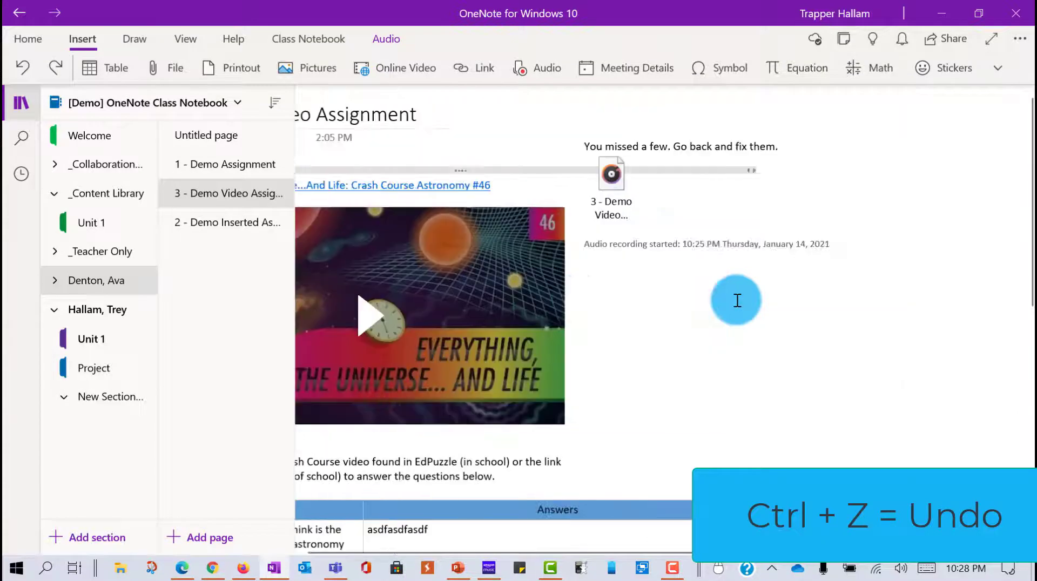
key("ctrl+z")
key("ctrl+z")
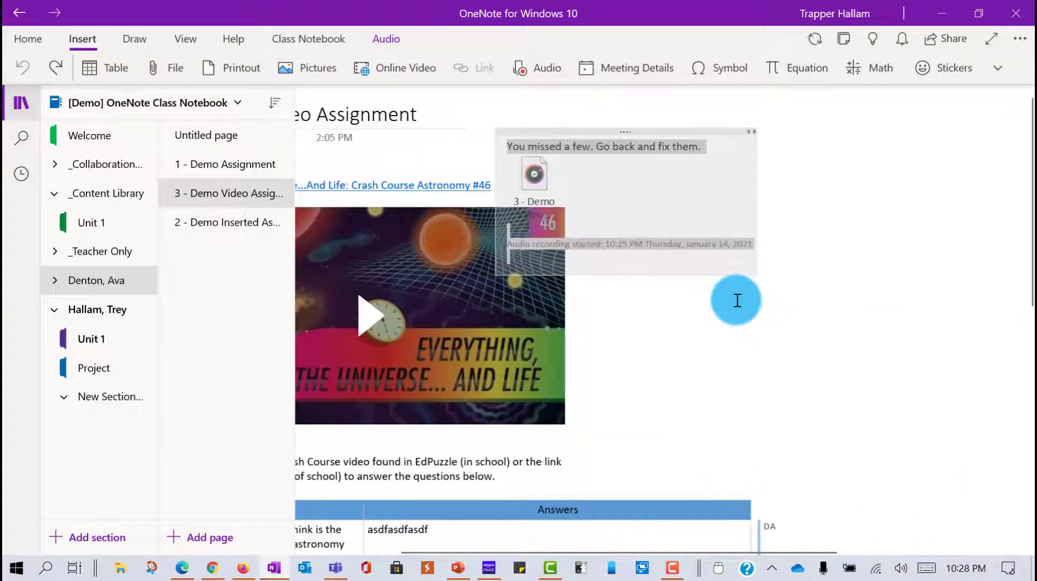
scroll(739, 335, "down", 5)
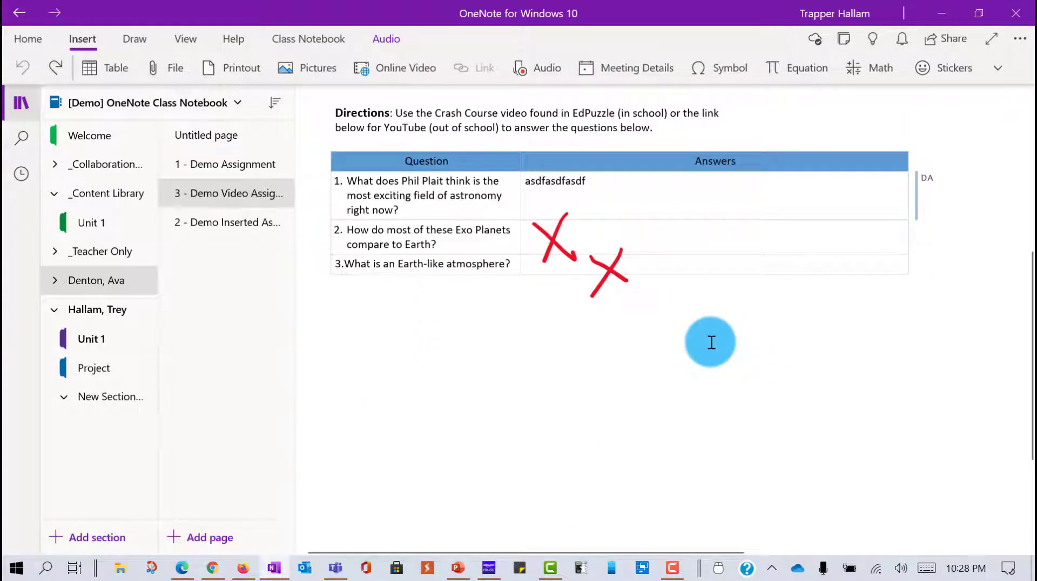
scroll(711, 342, "up", 5)
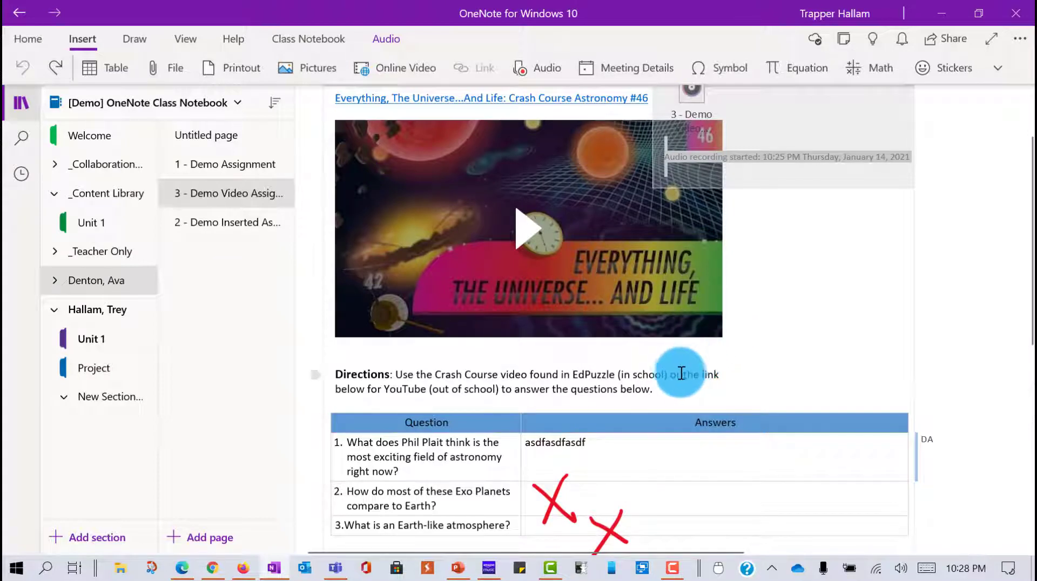
Show the Class Notebook tools, then switch to the [Demo] Class: Section 1 Schoology course in Edge
left_click(315, 41)
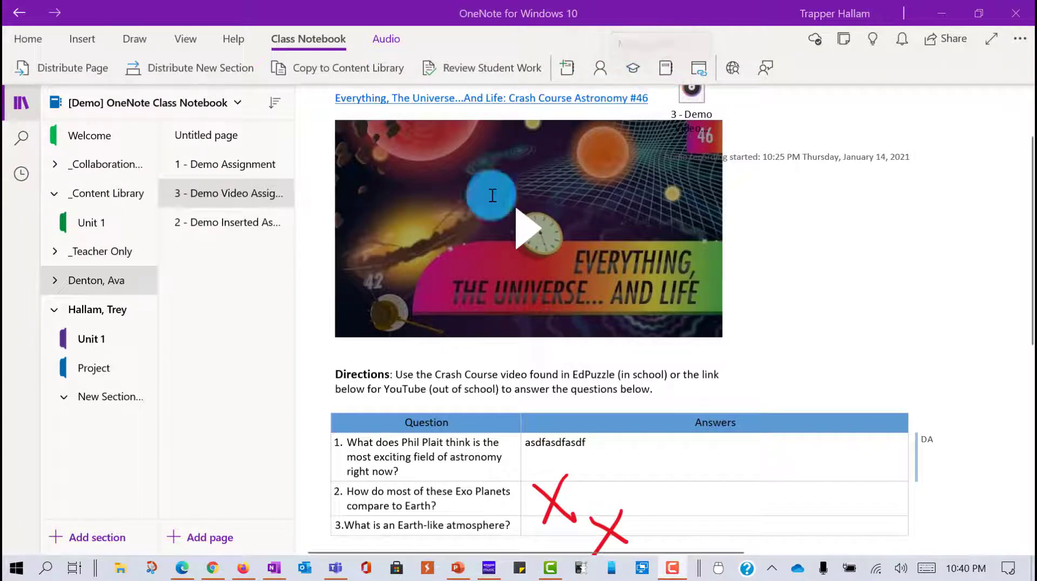
left_click(183, 564)
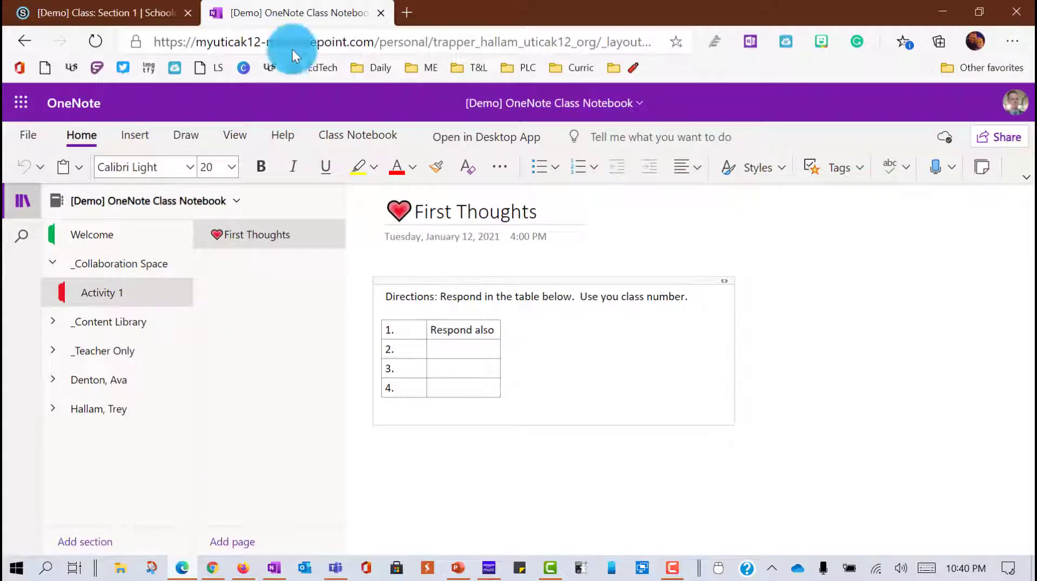
left_click(125, 12)
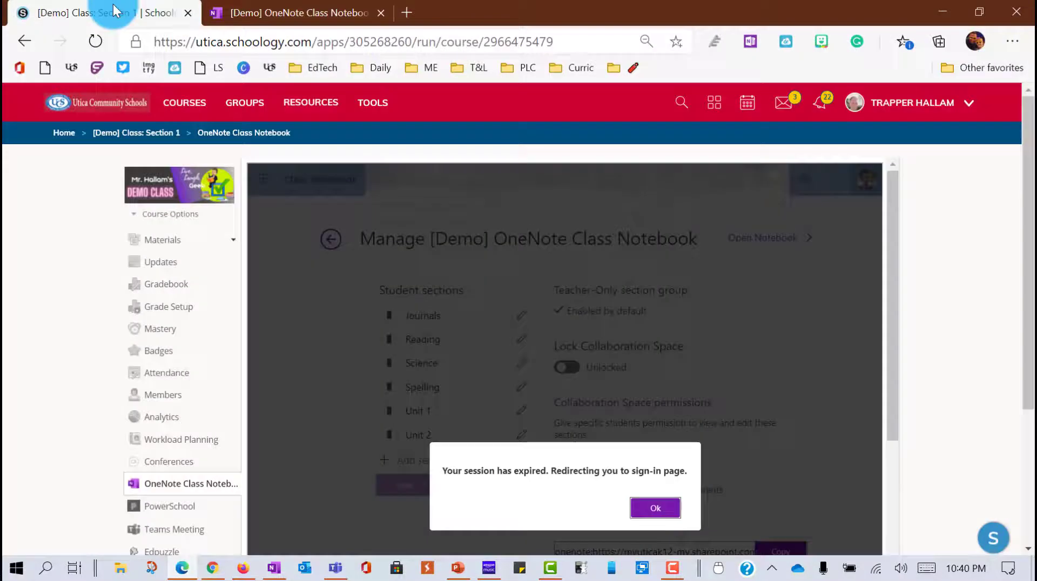
Acknowledge the expired session and sign in again with the teacher's e-mail, choosing the work or school account
left_click(645, 509)
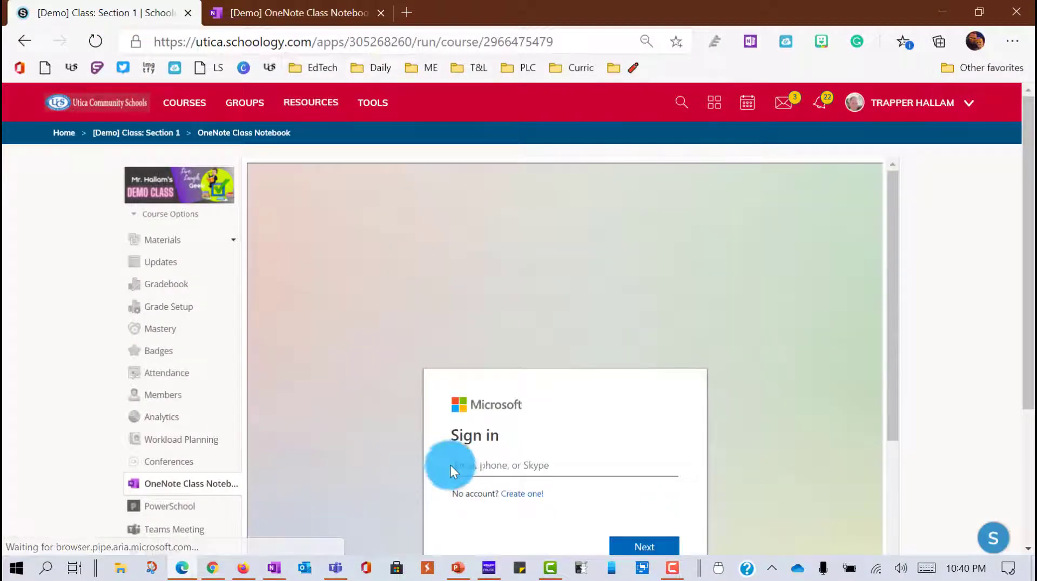
left_click(451, 468)
left_click(538, 191)
left_click(621, 545)
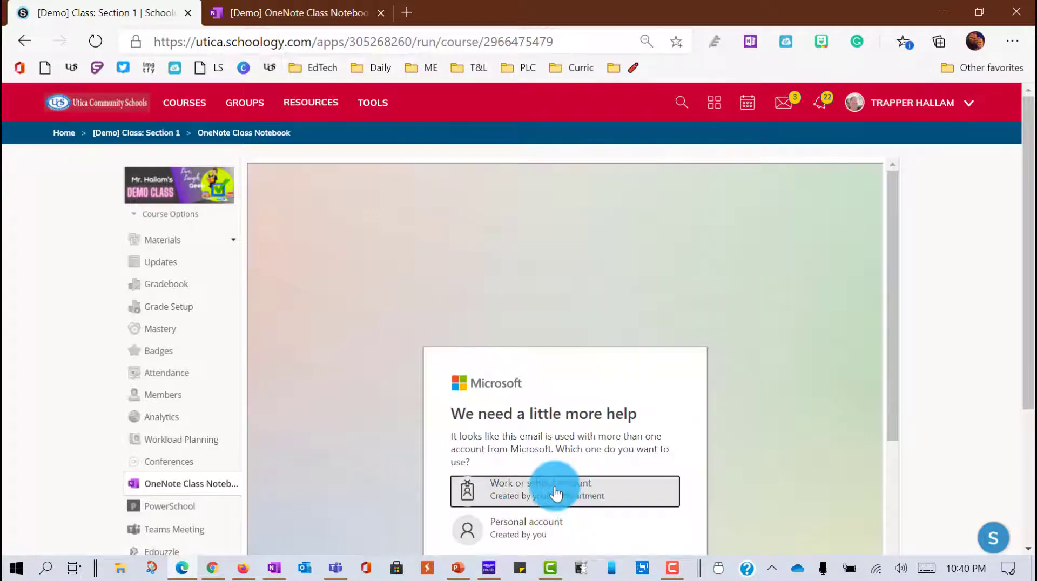
left_click(556, 492)
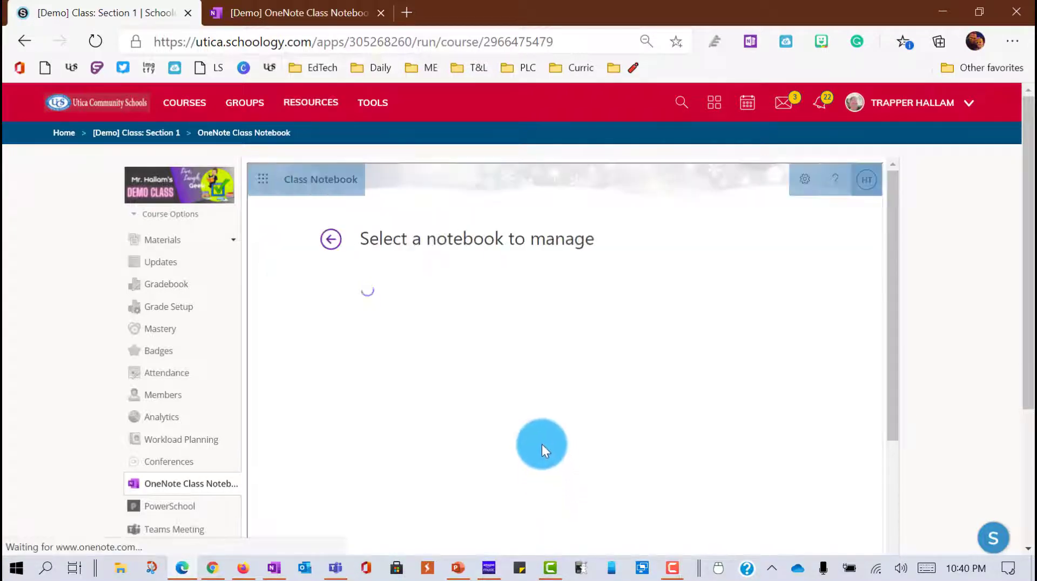
Look through the list of notebooks to manage and return to the course's Class Notebook start page
scroll(300, 244, "down", 5)
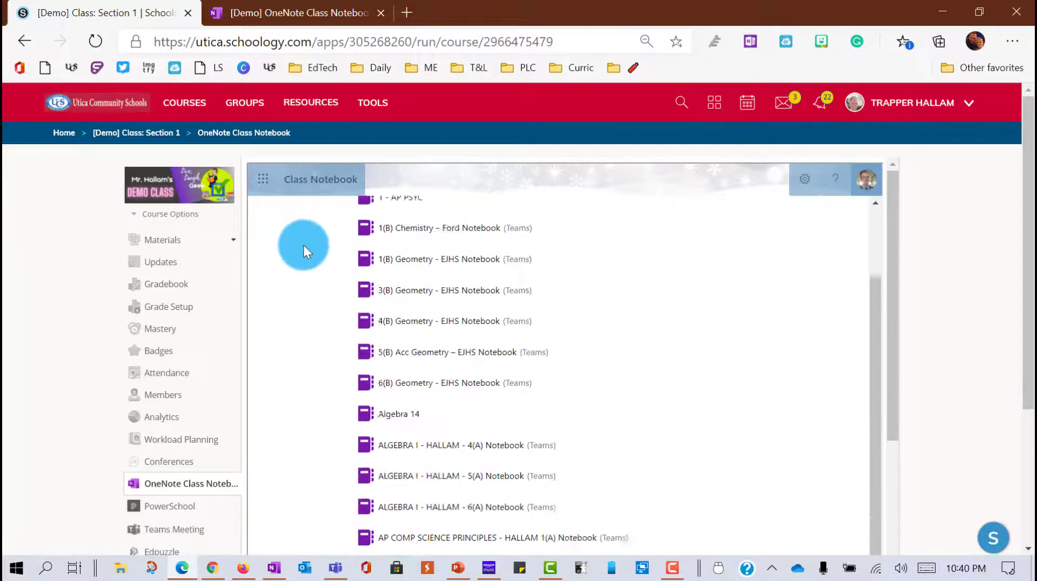
scroll(319, 237, "up", 5)
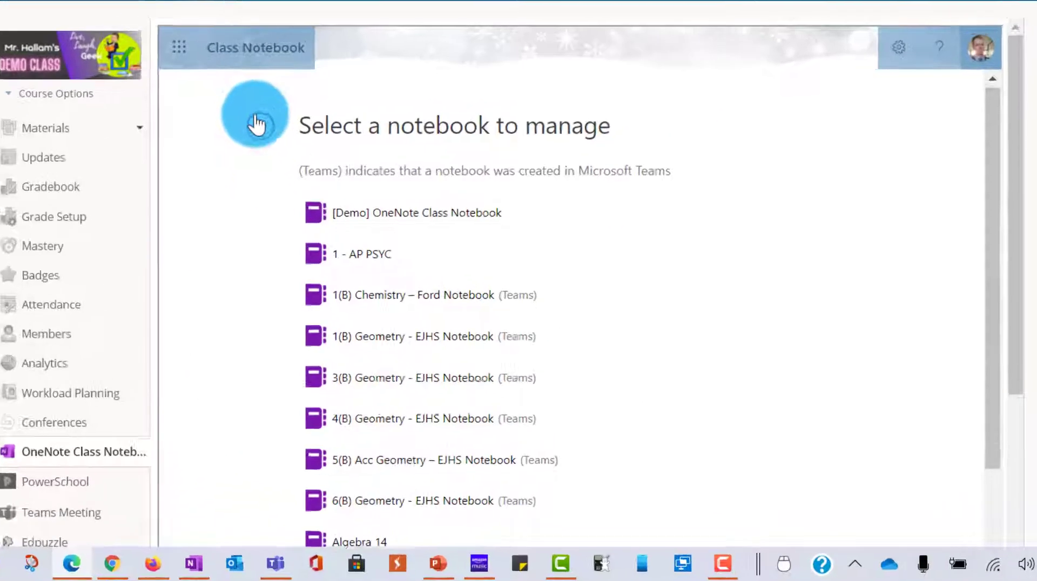
left_click(257, 124)
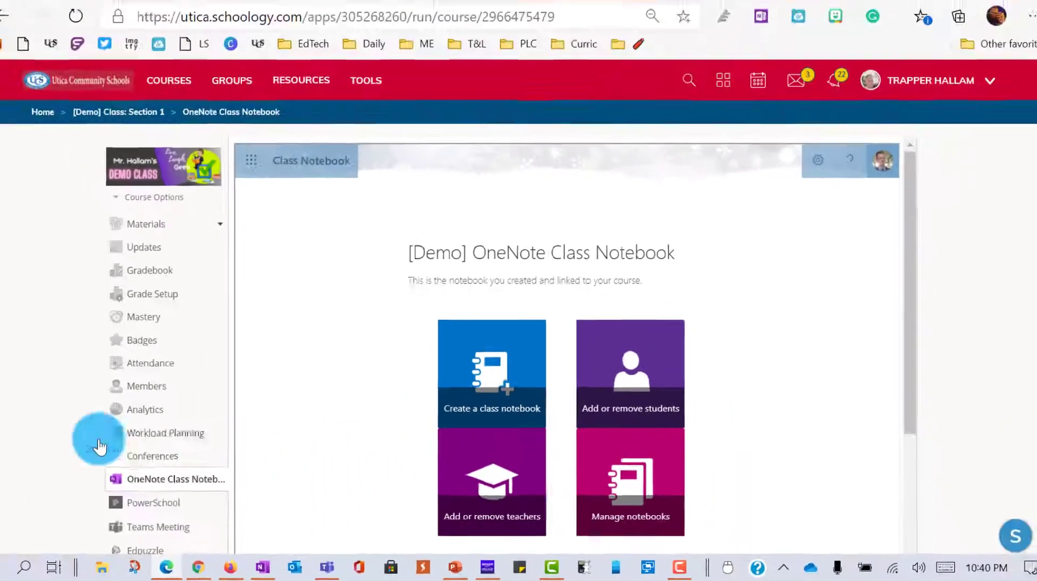
scroll(71, 424, "down", 1)
scroll(70, 425, "up", 1)
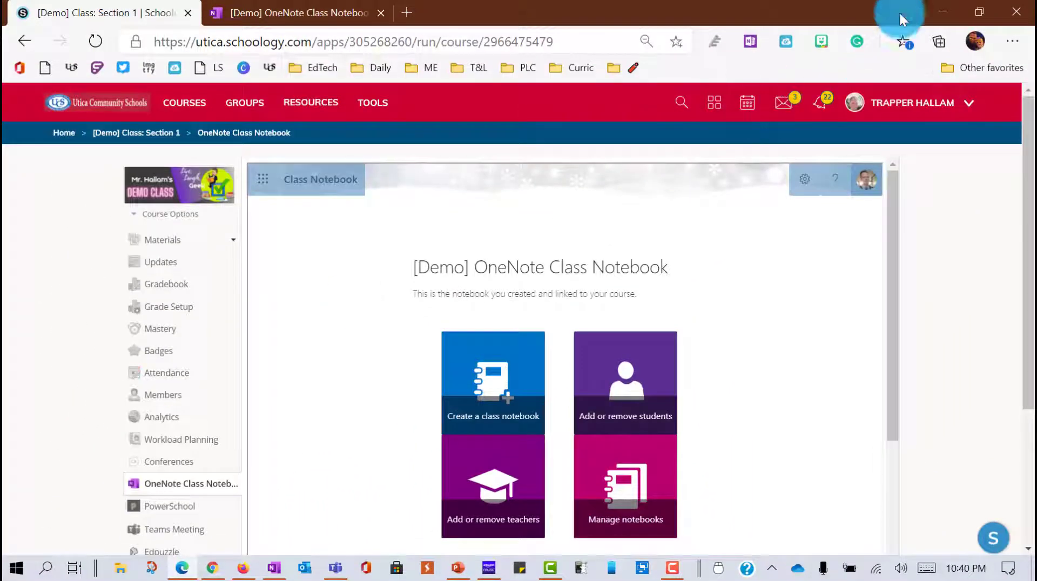
Return to the OneNote app, open the notebook management page from its Class Notebook tools, and reduce the page zoom
left_click(942, 12)
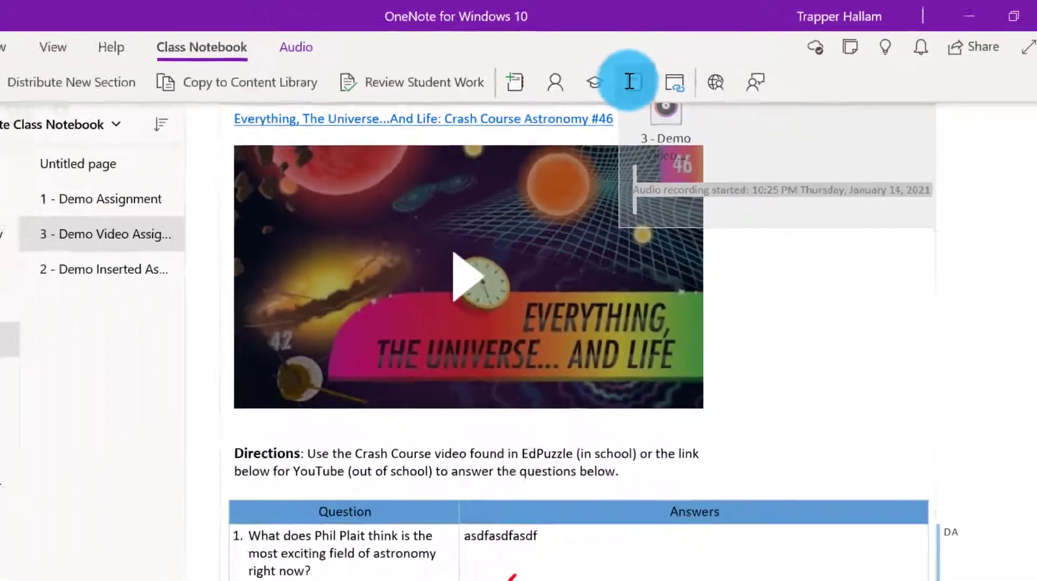
left_click(630, 81)
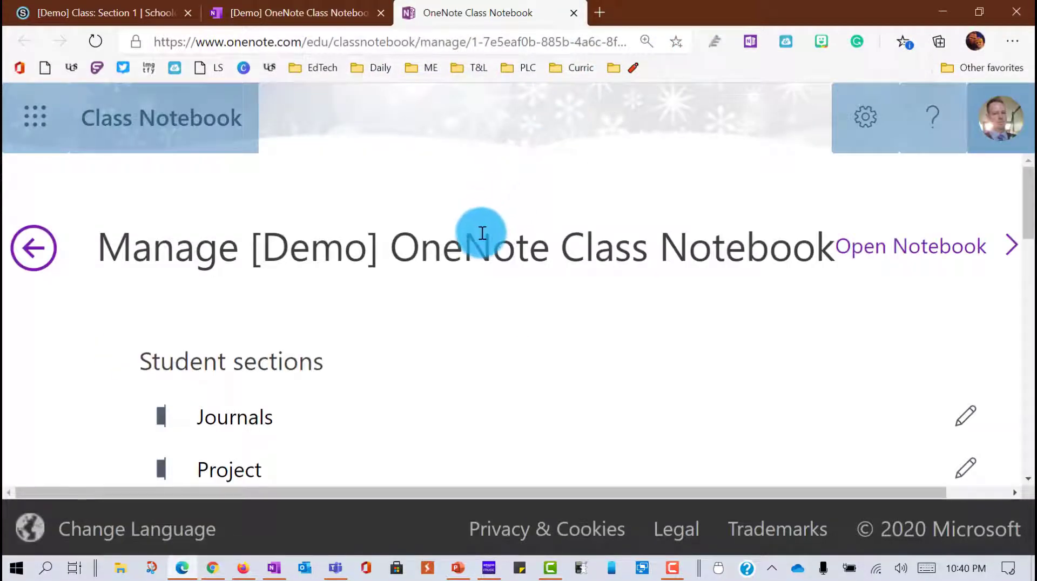
key("ctrl+minus")
key("ctrl+minus")
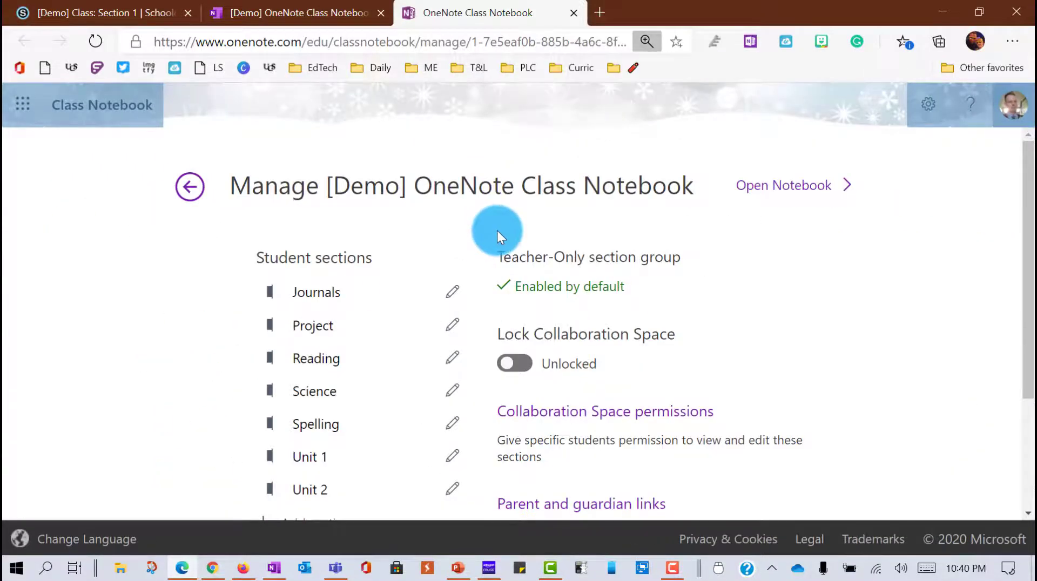
Review the student sections from Unit 1 up to Journals, opening their names for editing without renaming them
scroll(497, 232, "down", 1)
scroll(497, 236, "up", 1)
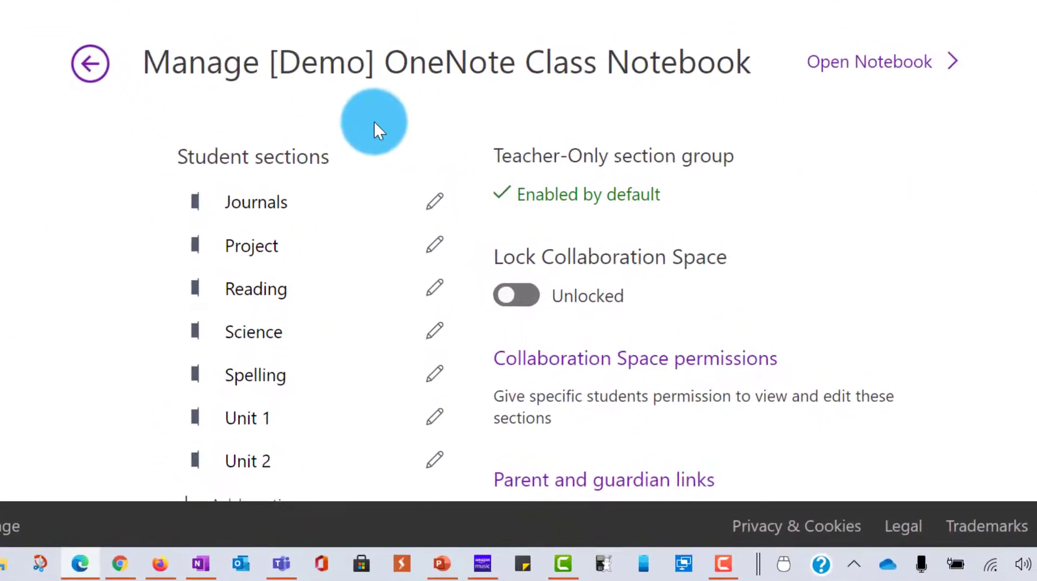
scroll(324, 120, "down", 1)
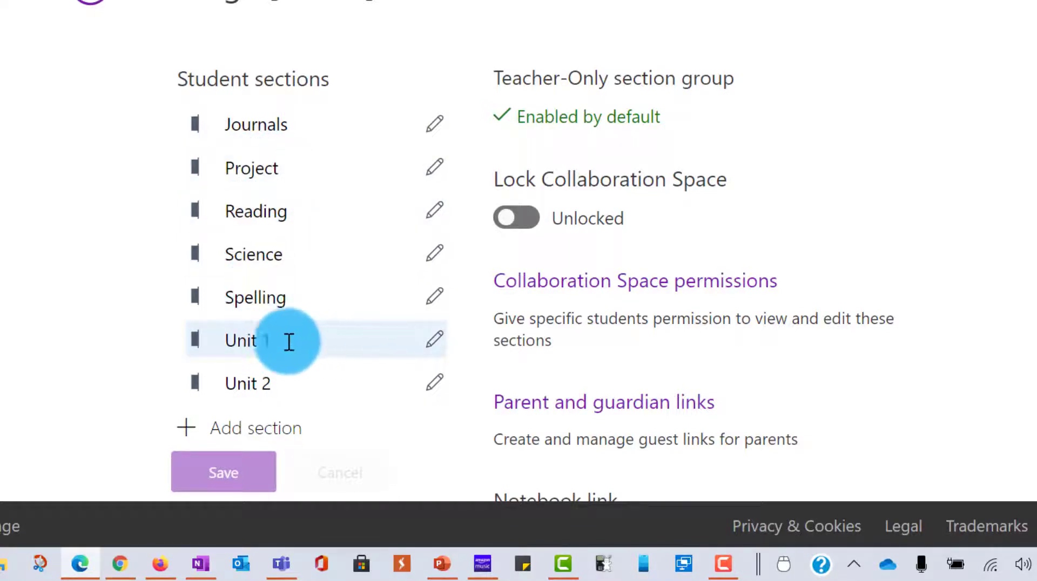
left_click(345, 340)
left_click(341, 298)
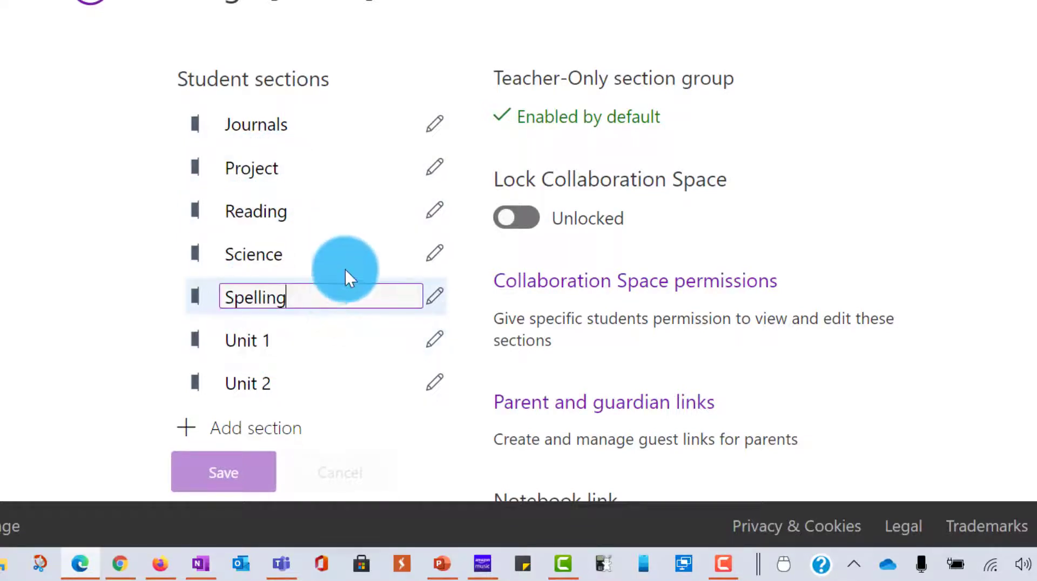
left_click(340, 253)
left_click(338, 210)
left_click(331, 162)
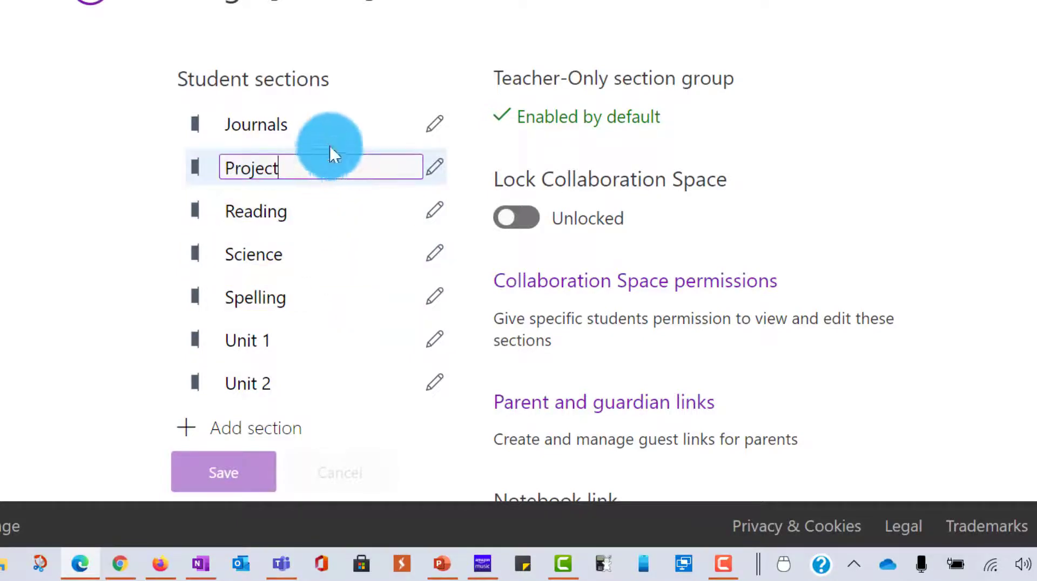
left_click(331, 124)
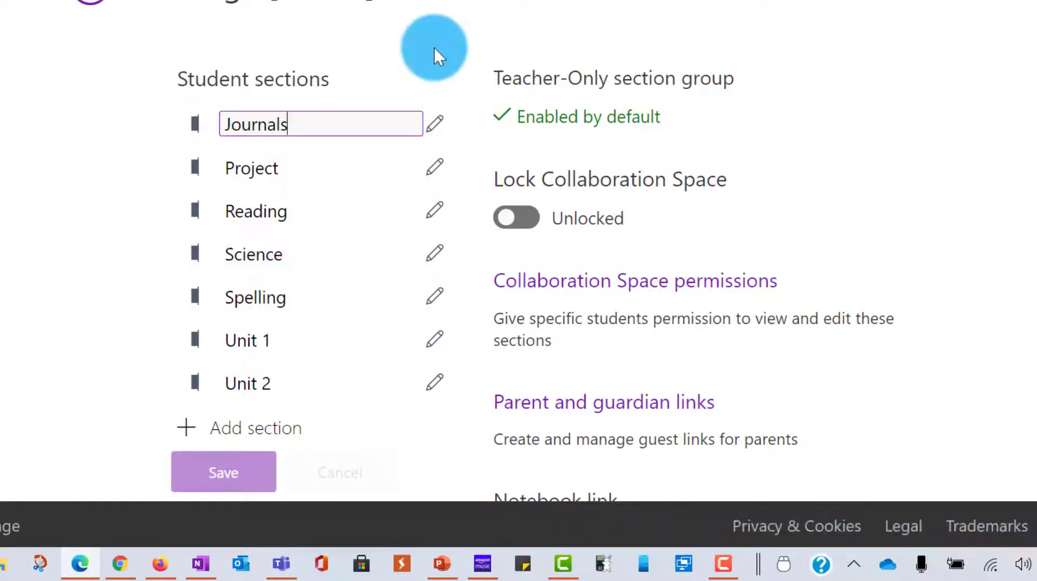
Lock the Collaboration Space of the [Demo] OneNote Class Notebook
scroll(438, 57, "up", 2)
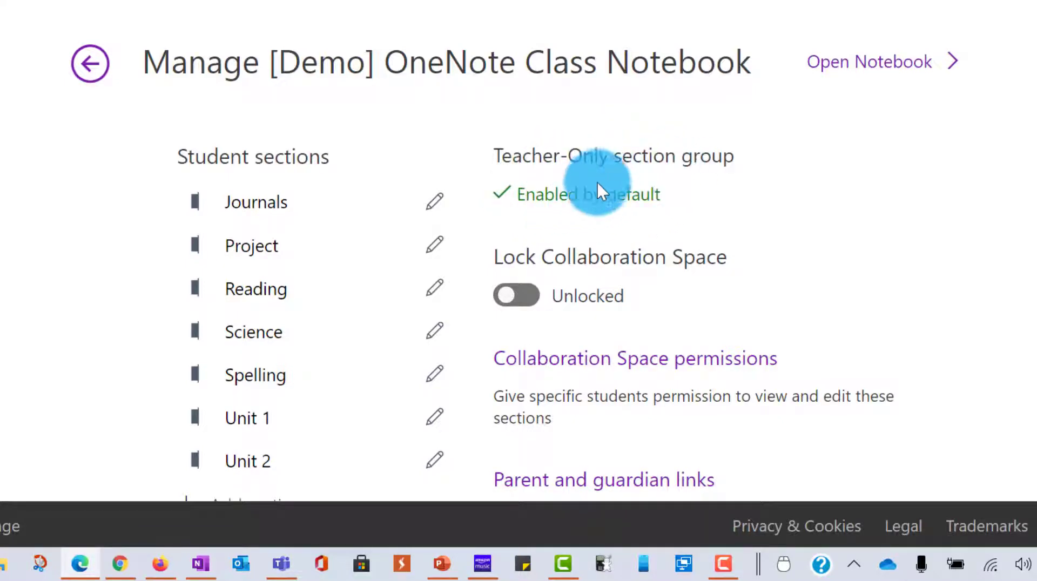
scroll(640, 173, "down", 1)
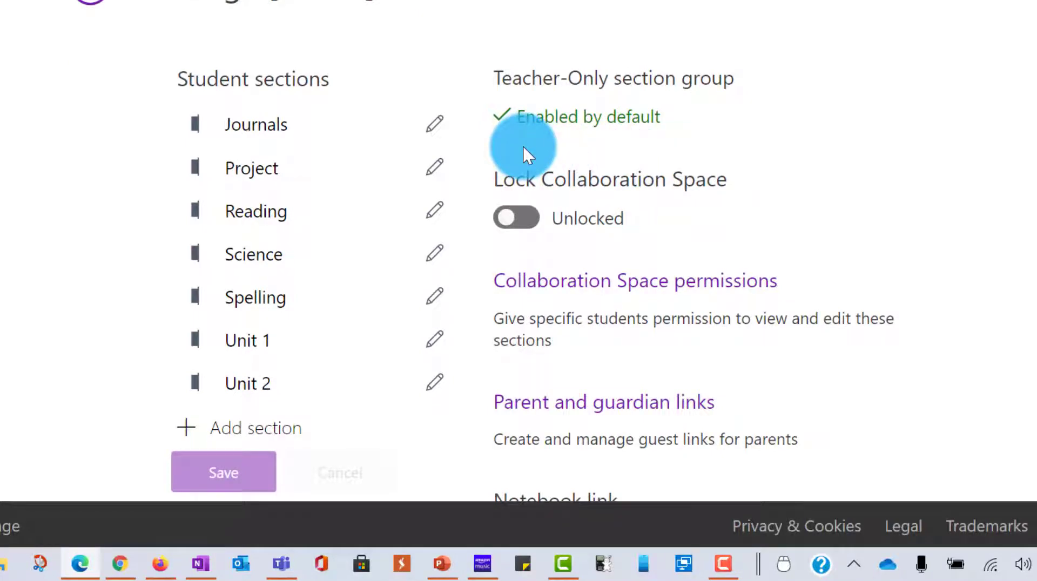
left_click(526, 232)
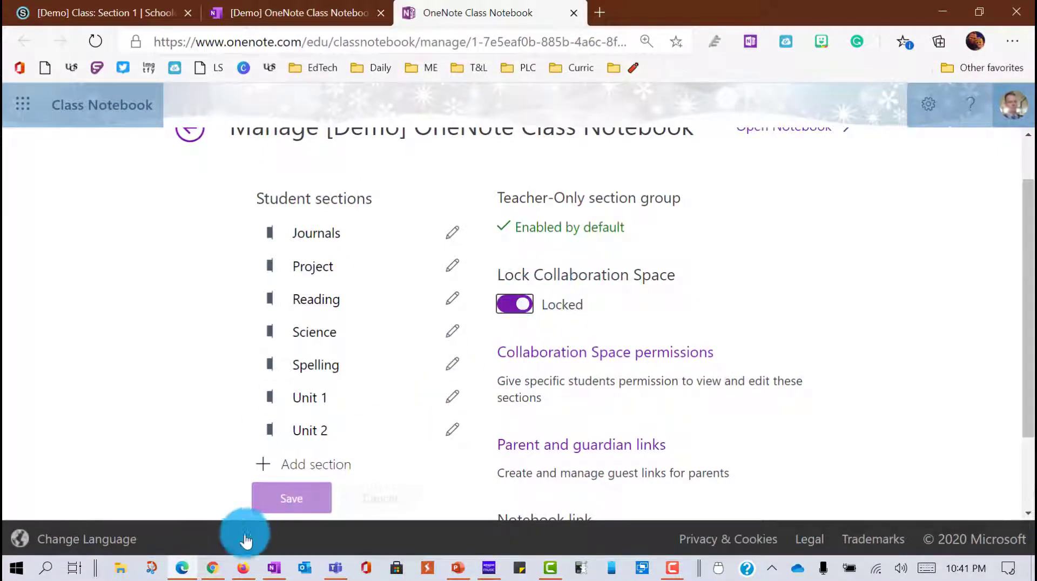
Switch to the student's notebook in Chrome and open the First Thoughts page in the Collaboration Space
left_click(213, 566)
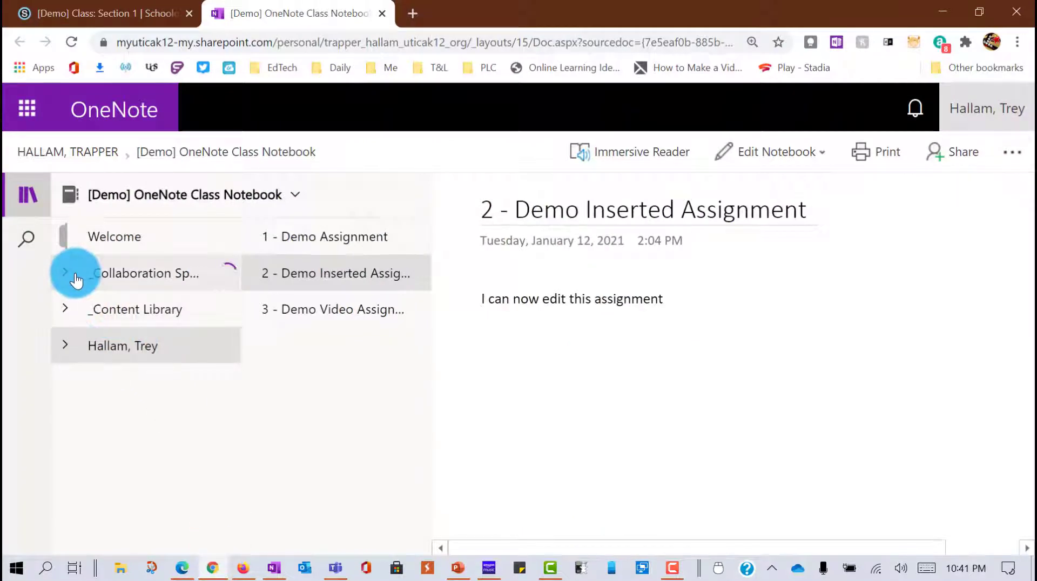
left_click(111, 308)
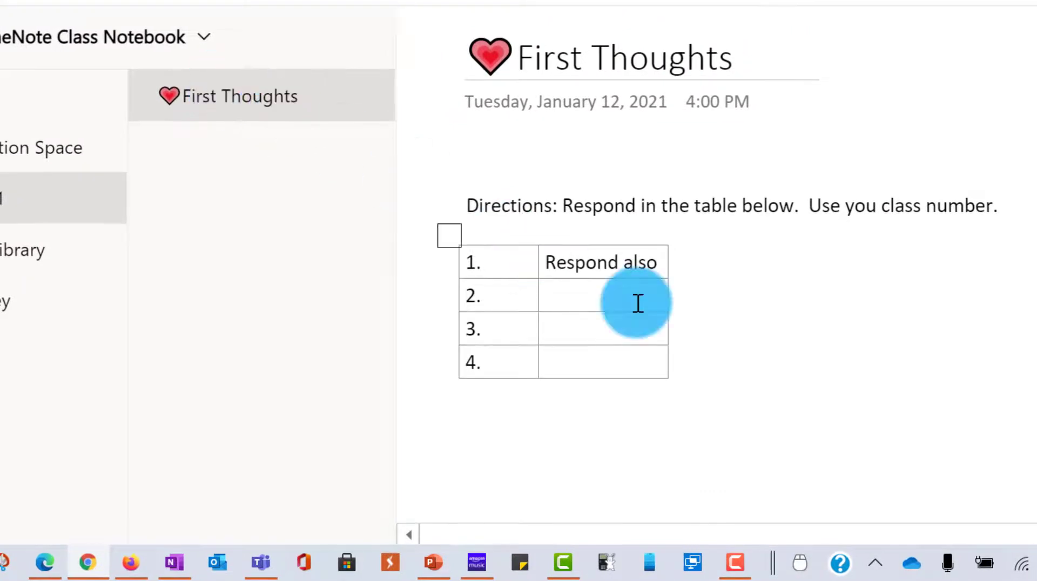
Try to edit the response table and directions on the student's First Thoughts page while the Collaboration Space is locked
left_click(617, 297)
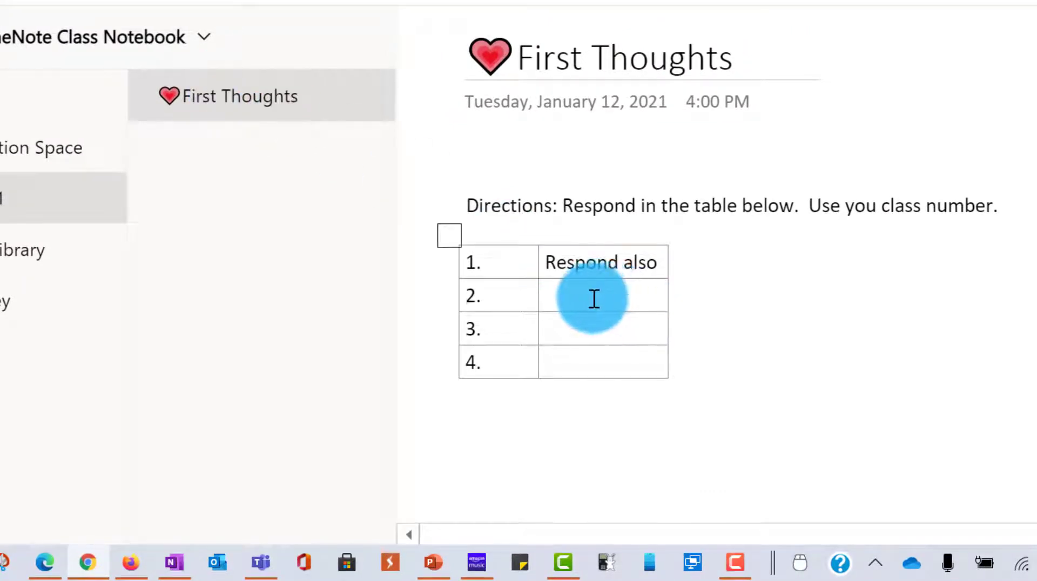
left_click_drag(593, 202, 769, 262)
left_click(758, 288)
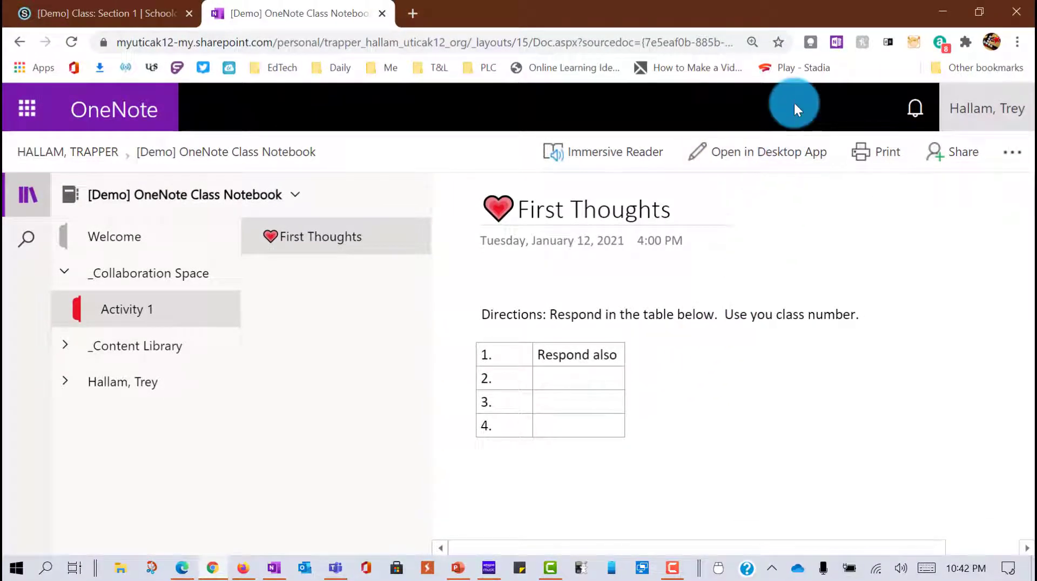
Return to the notebook management page in Edge and unlock the Collaboration Space
left_click(940, 11)
left_click(559, 303)
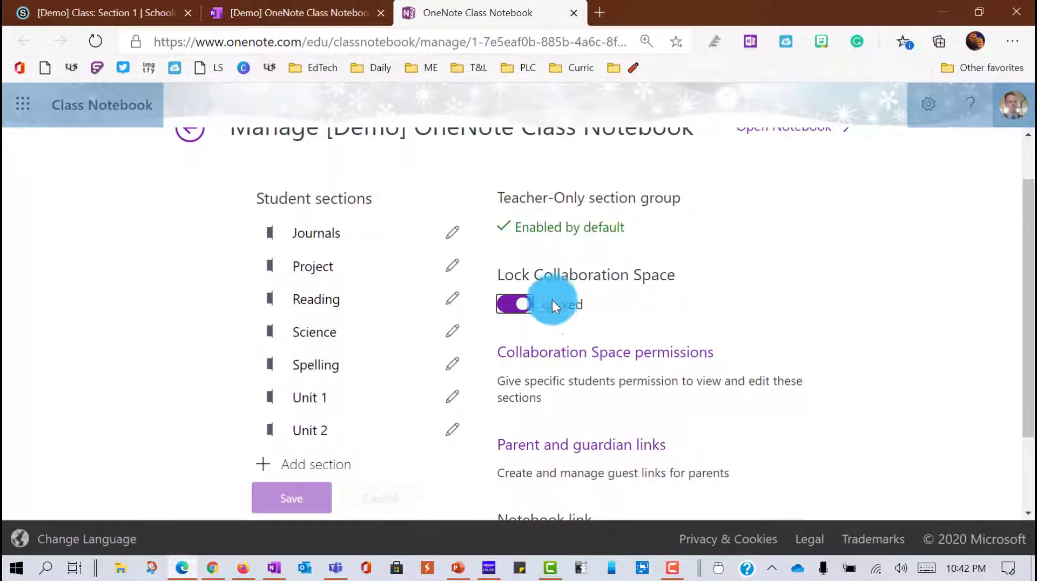
left_click(518, 310)
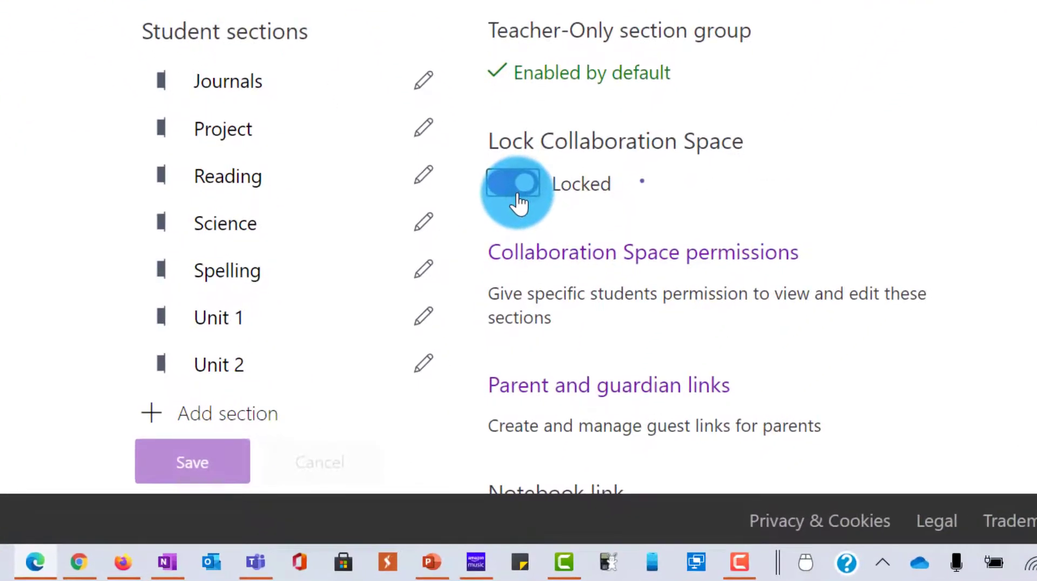
In the Collaboration Space permissions, remove the second listed student's access to the Activity 1 section and save the change
scroll(602, 173, "down", 2)
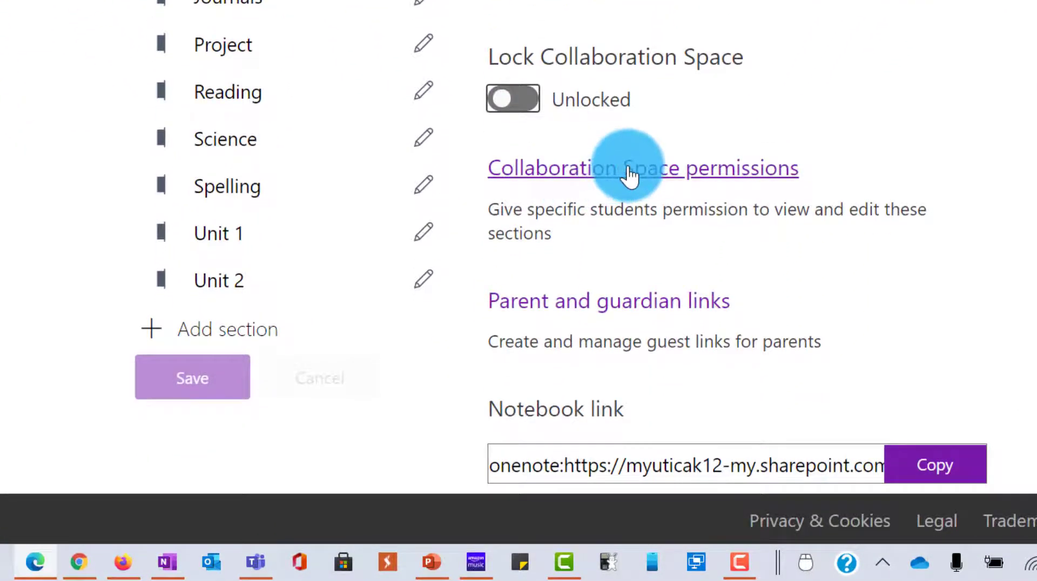
left_click(596, 182)
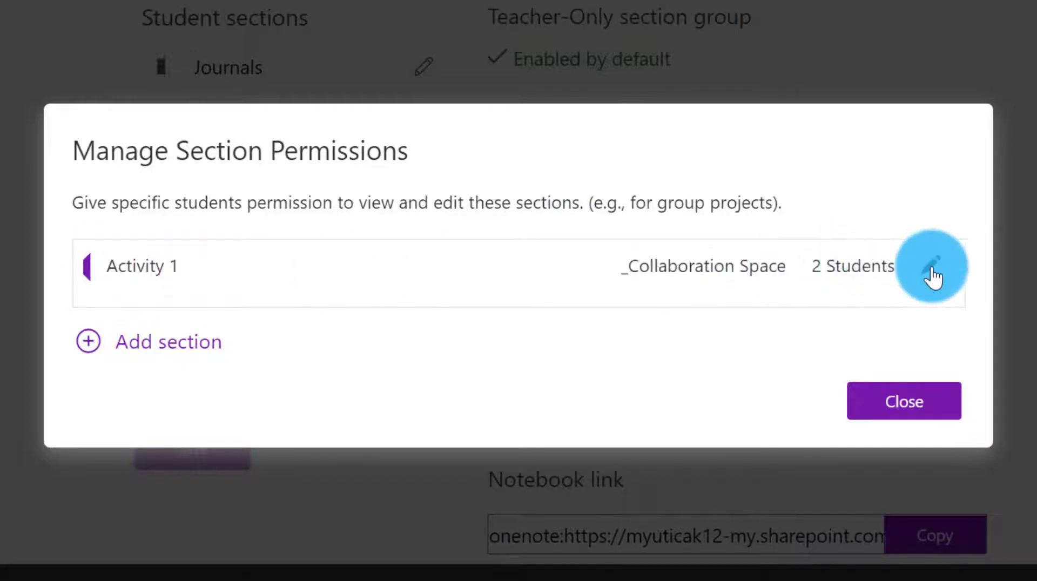
left_click(931, 270)
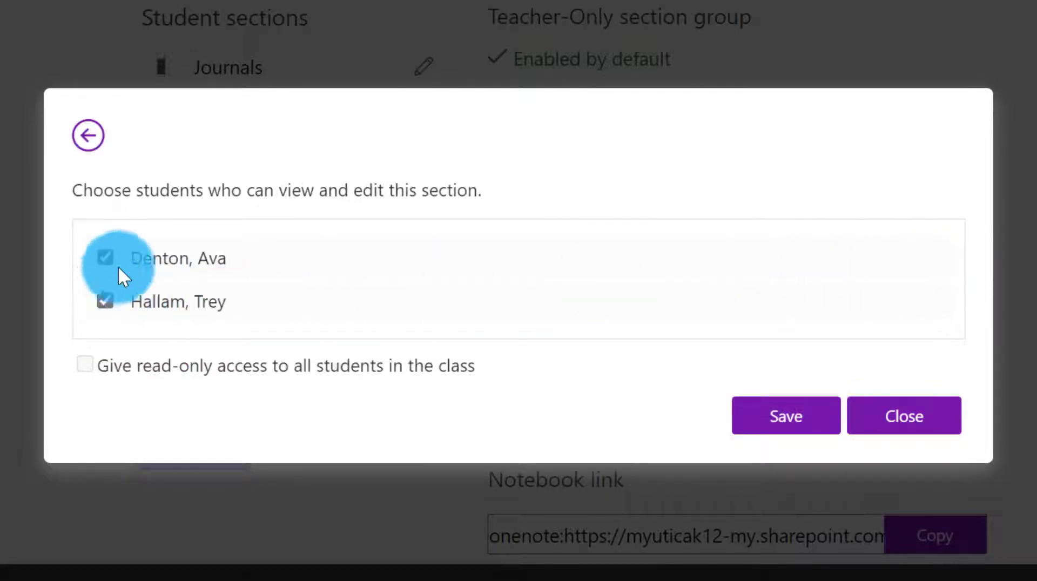
left_click(104, 301)
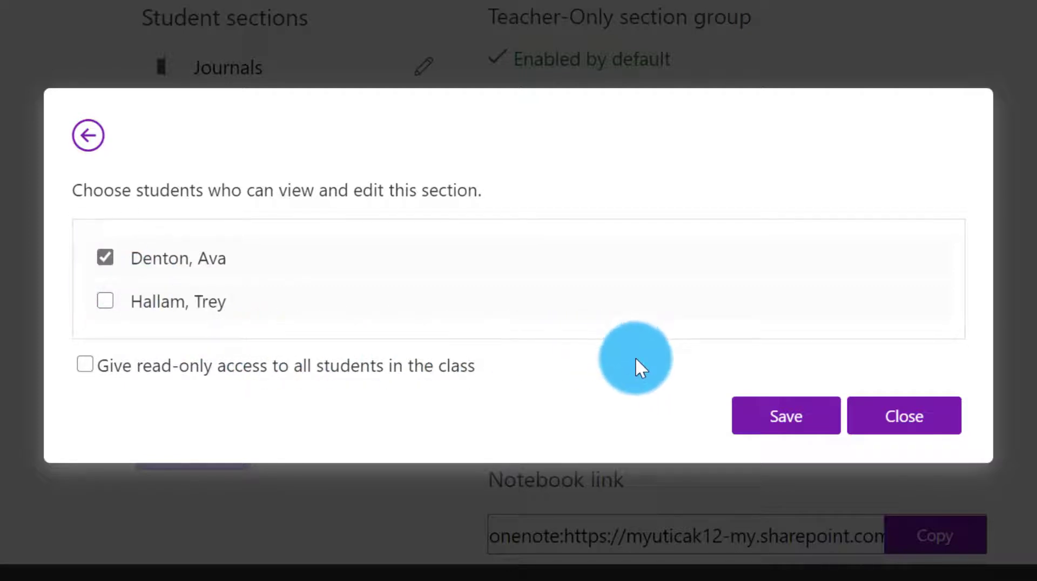
left_click(788, 424)
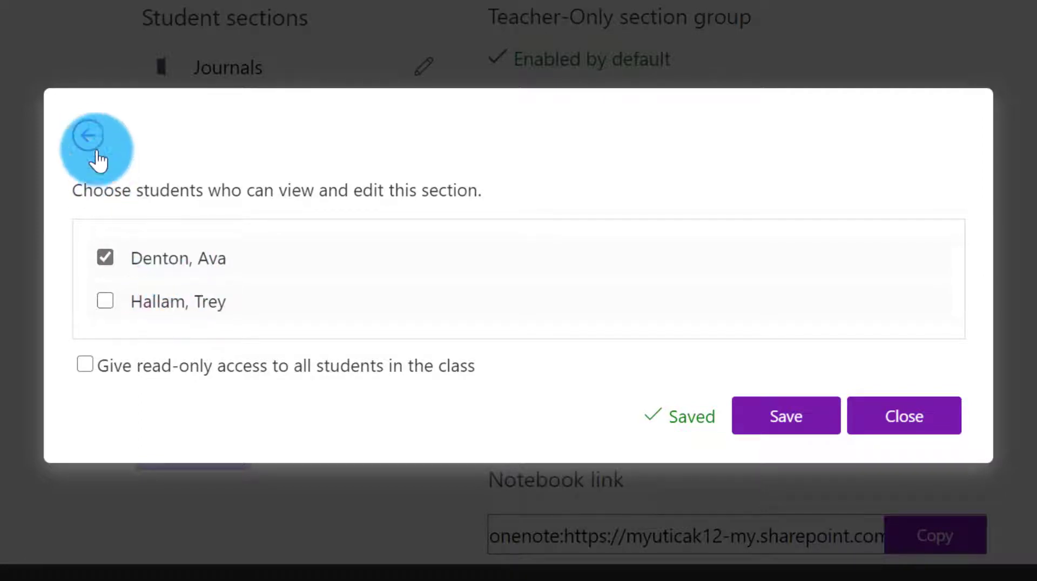
left_click(91, 140)
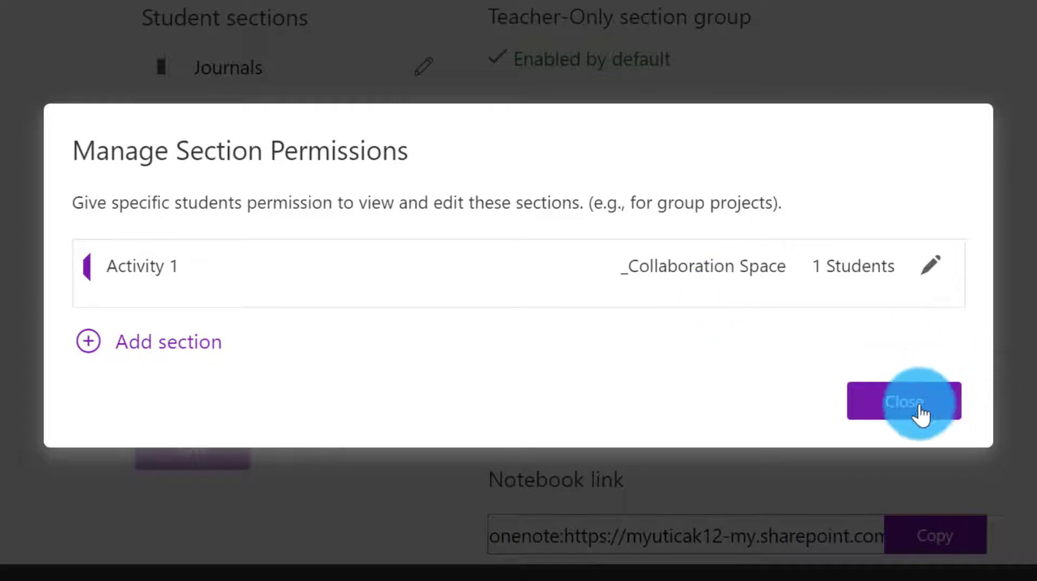
Create a section named Group 2 in _Collaboration Space with access for only the first listed student, and close the section permissions
left_click(88, 343)
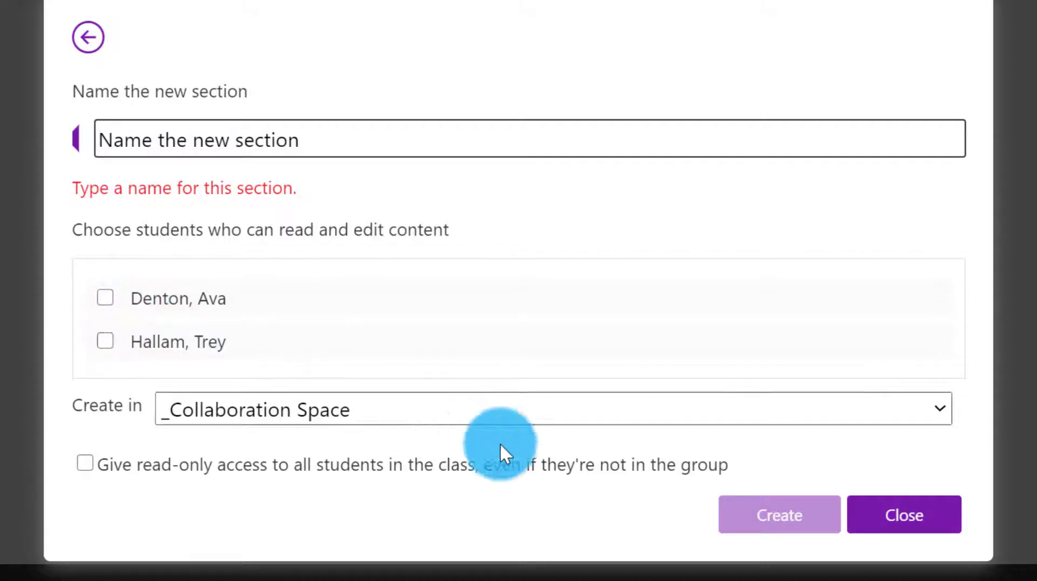
left_click(247, 125)
type("Group 2")
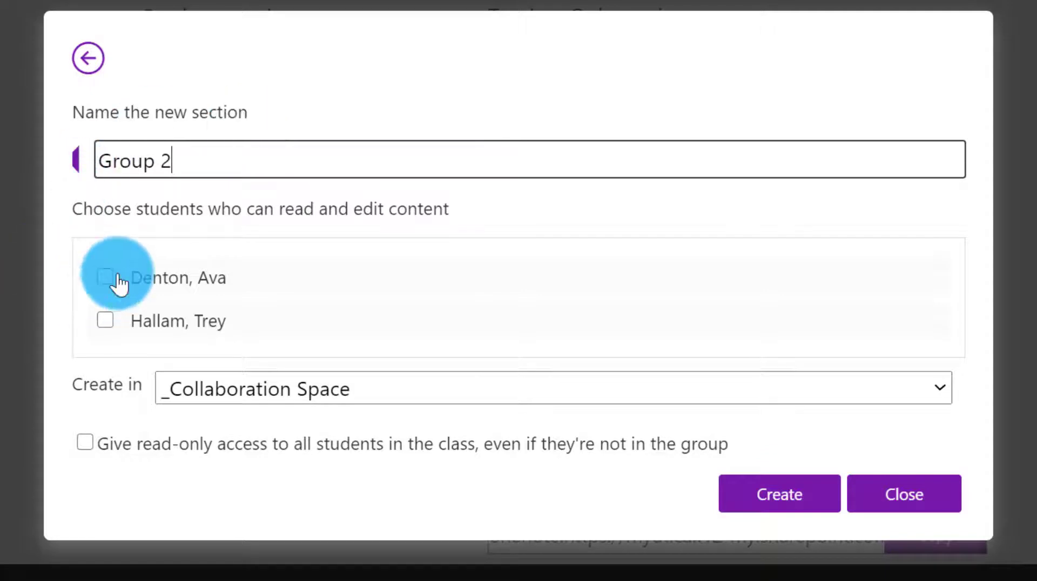
left_click(103, 281)
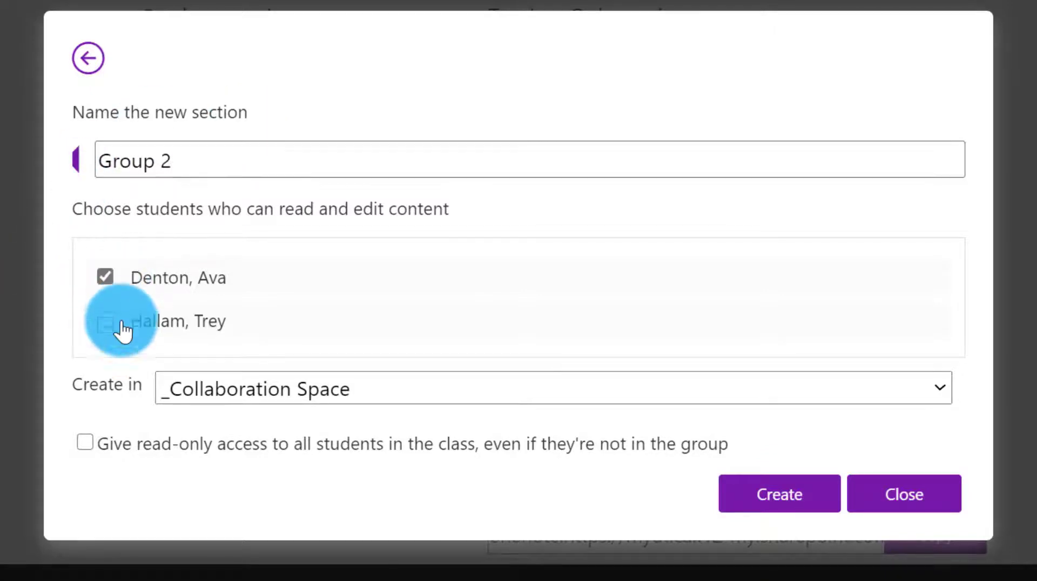
left_click(803, 499)
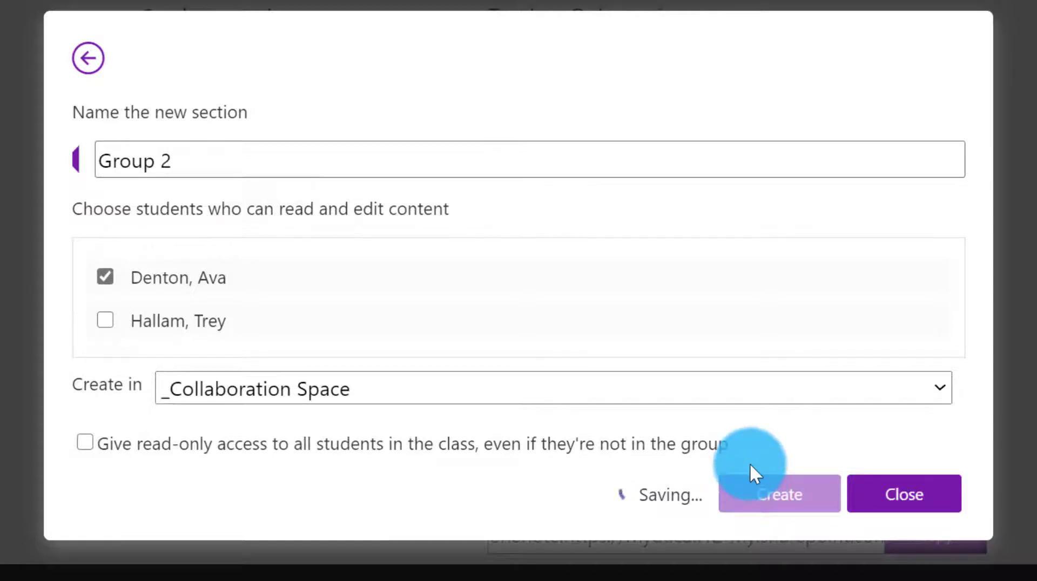
left_click(906, 504)
left_click(903, 426)
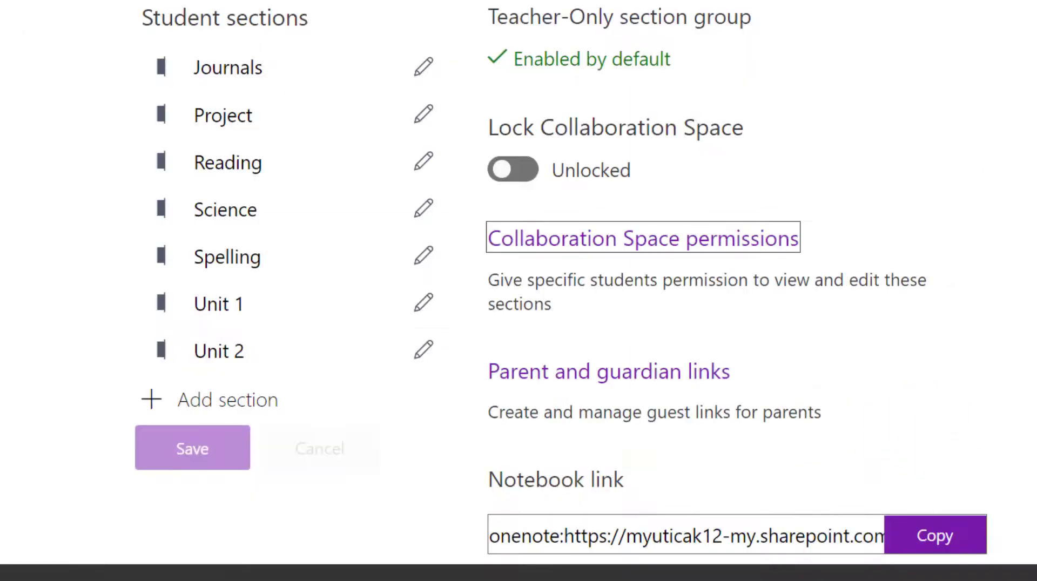
Open the parent and guardian links and generate read-only notebook links for All Students
scroll(657, 321, "down", 1)
scroll(652, 312, "down", 2)
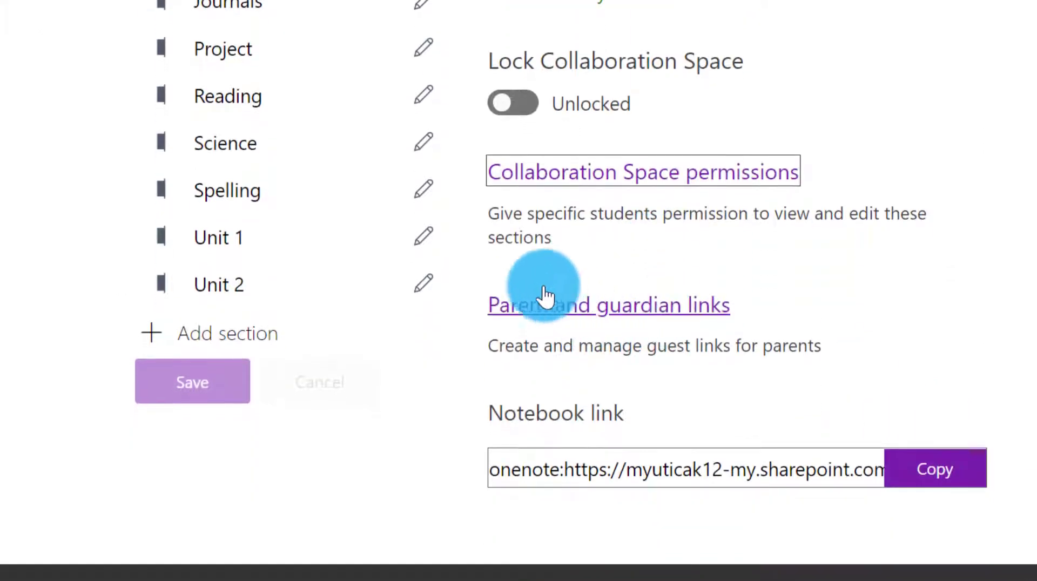
left_click(609, 305)
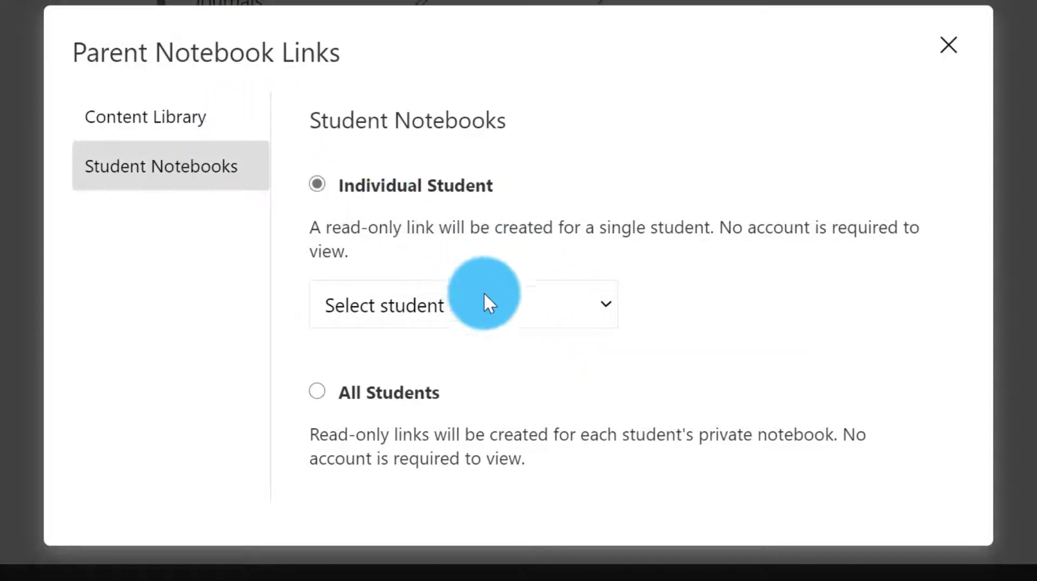
left_click(488, 306)
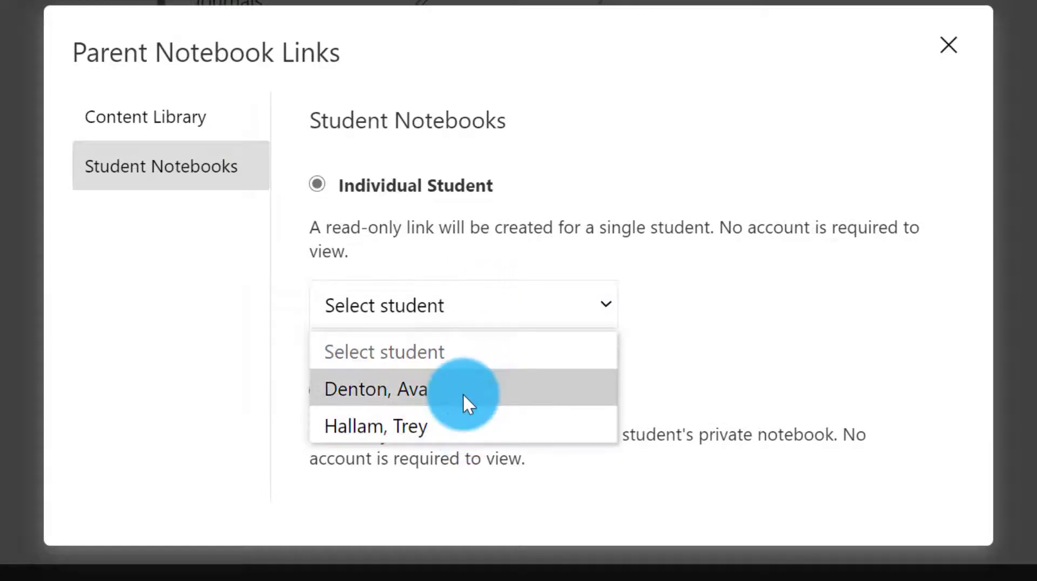
left_click(682, 327)
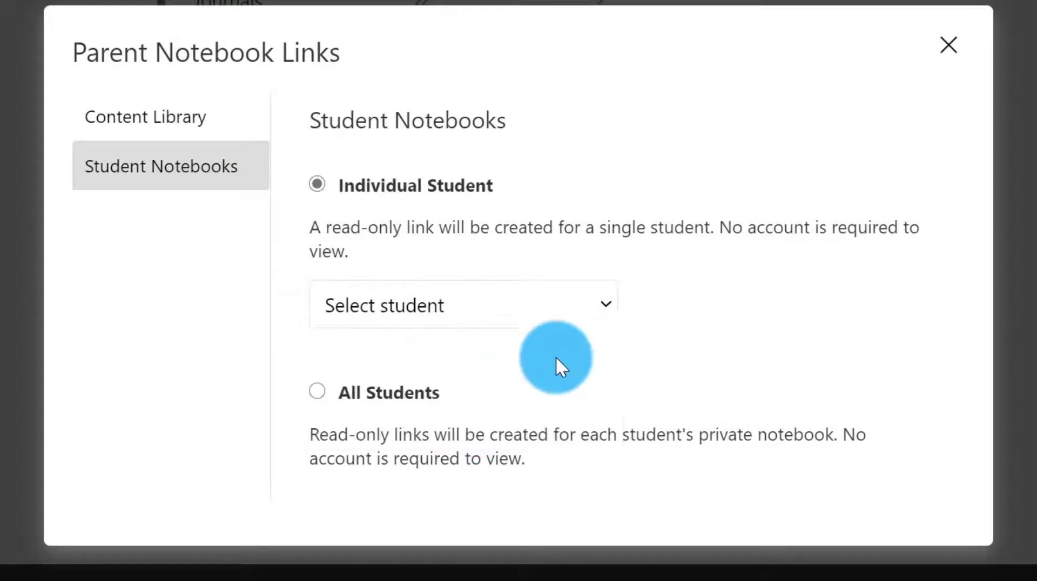
left_click(317, 393)
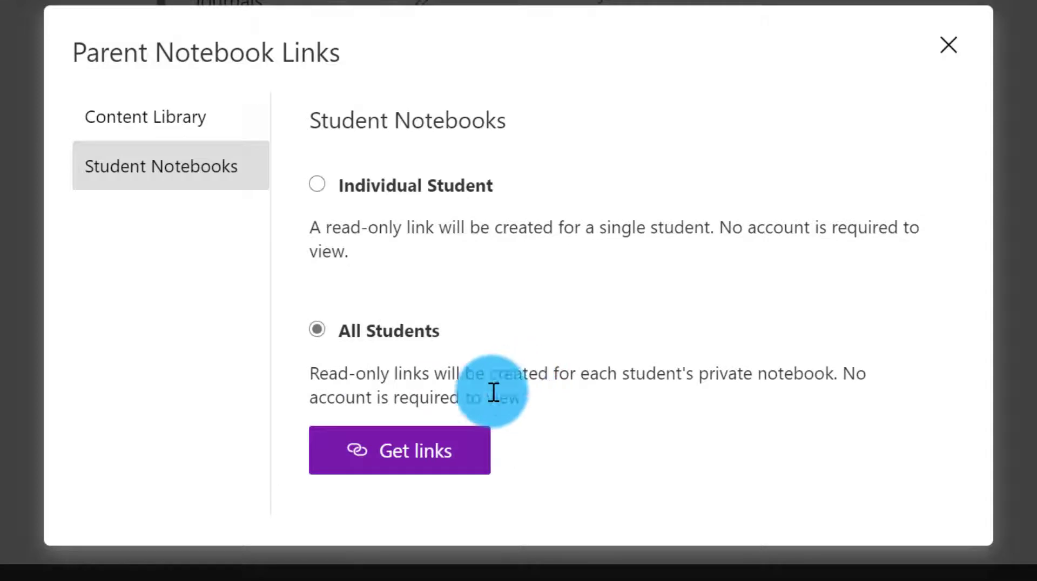
left_click(400, 454)
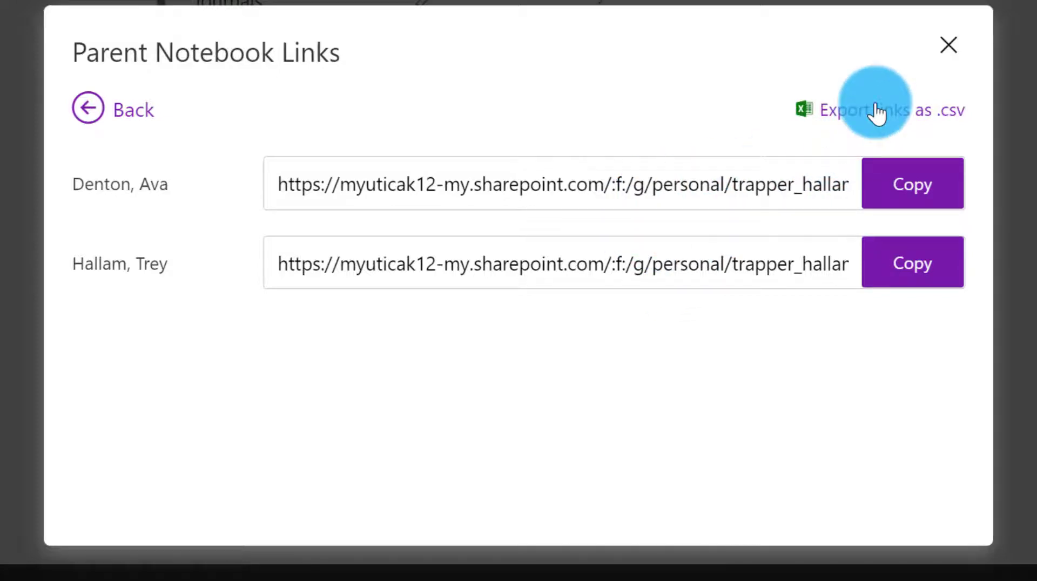
Review the parent link settings for the Content Library and Student Notebooks, and close the Parent Notebook Links dialog
left_click(98, 118)
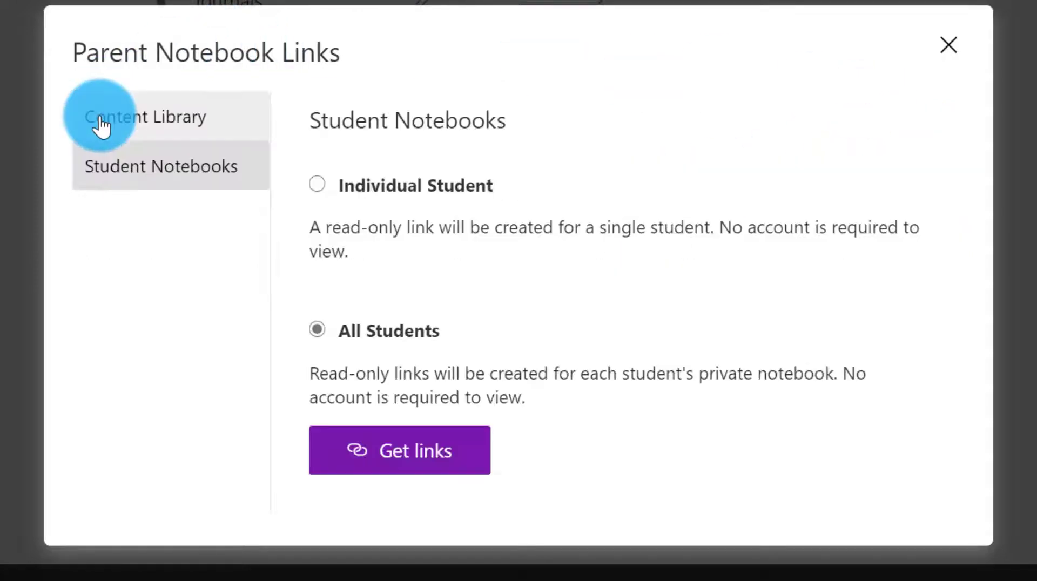
left_click(178, 123)
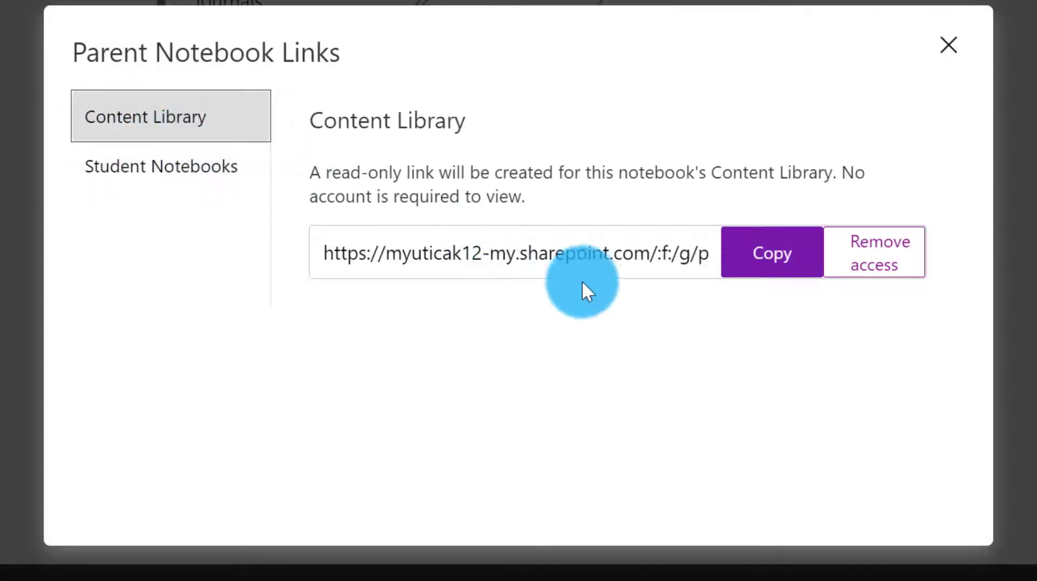
left_click(115, 166)
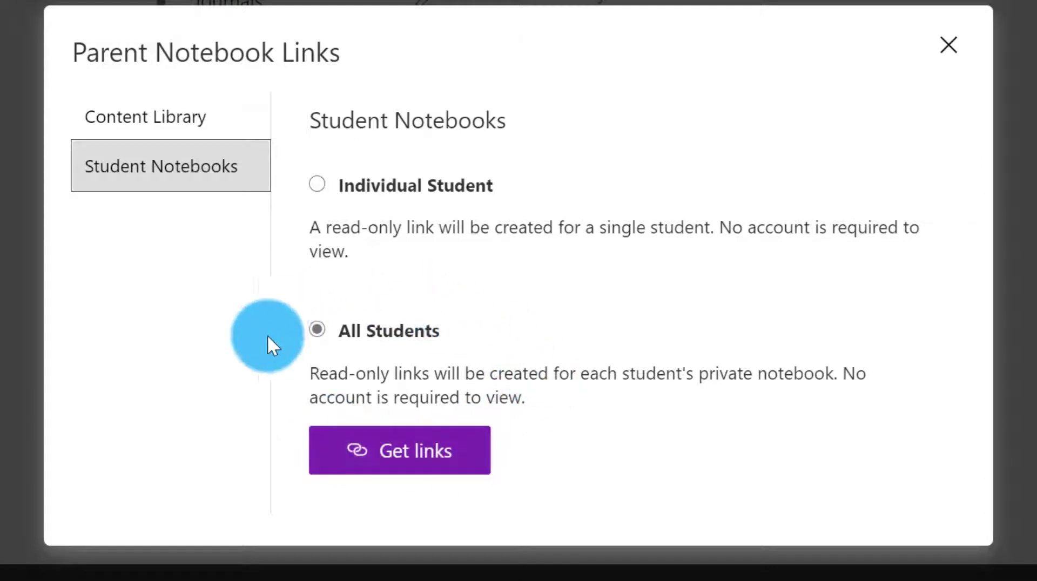
left_click(158, 124)
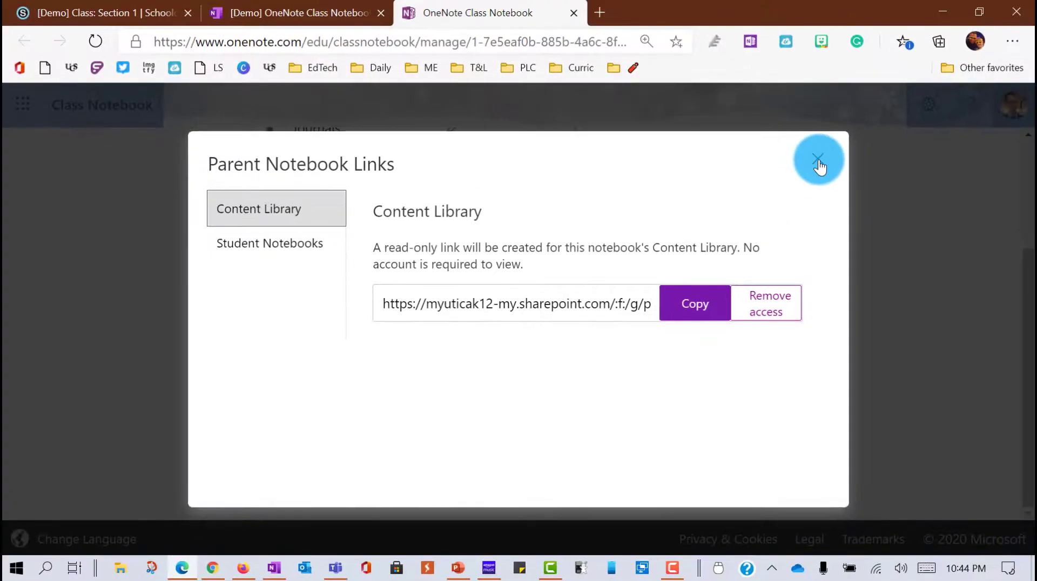
left_click(925, 65)
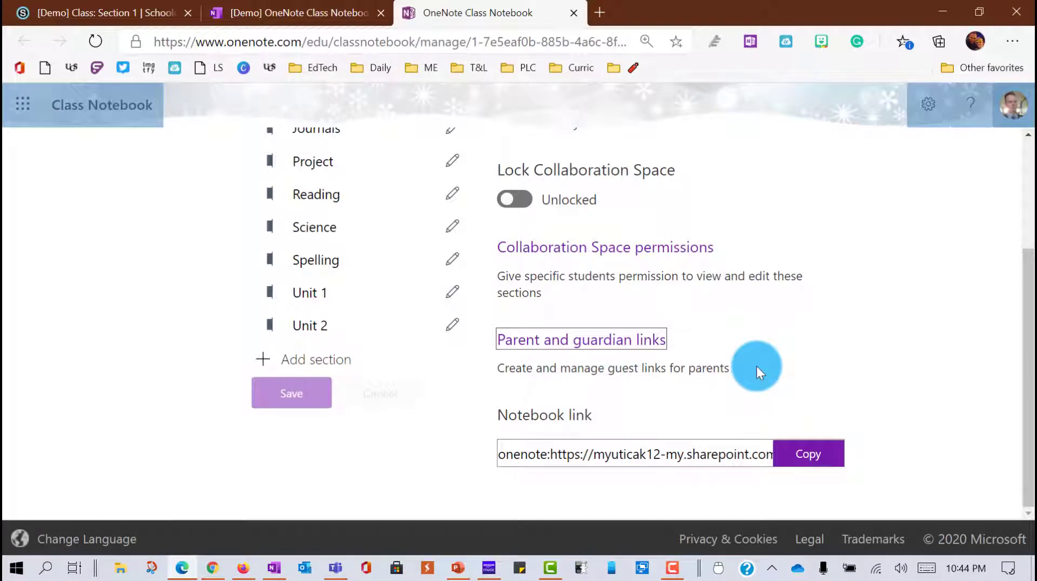
Switch to the OneNote app, open the Microsoft Educator Center from its Class Notebook tools, and look over the home page
scroll(755, 364, "up", 2)
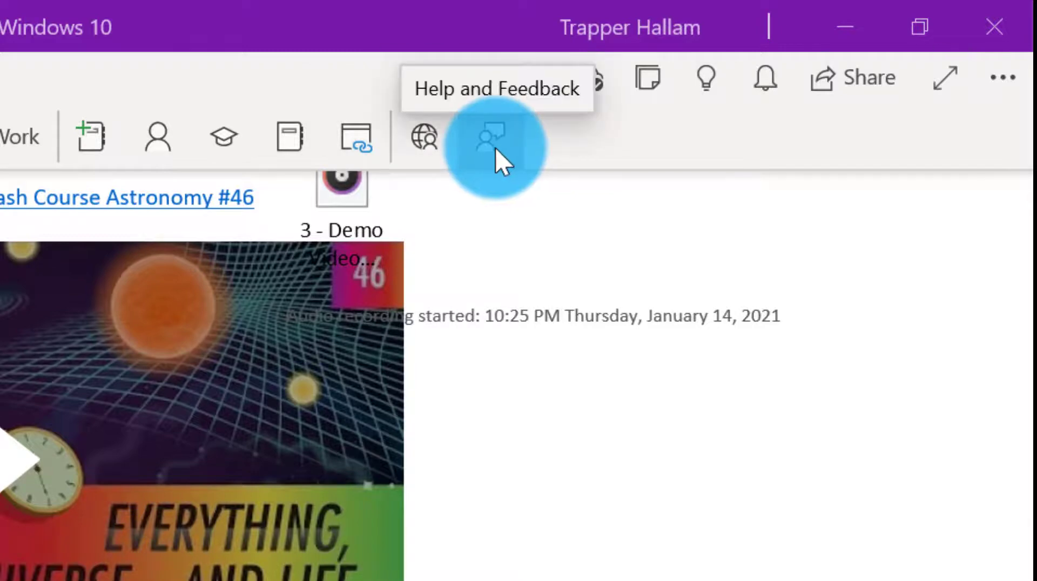
left_click(435, 147)
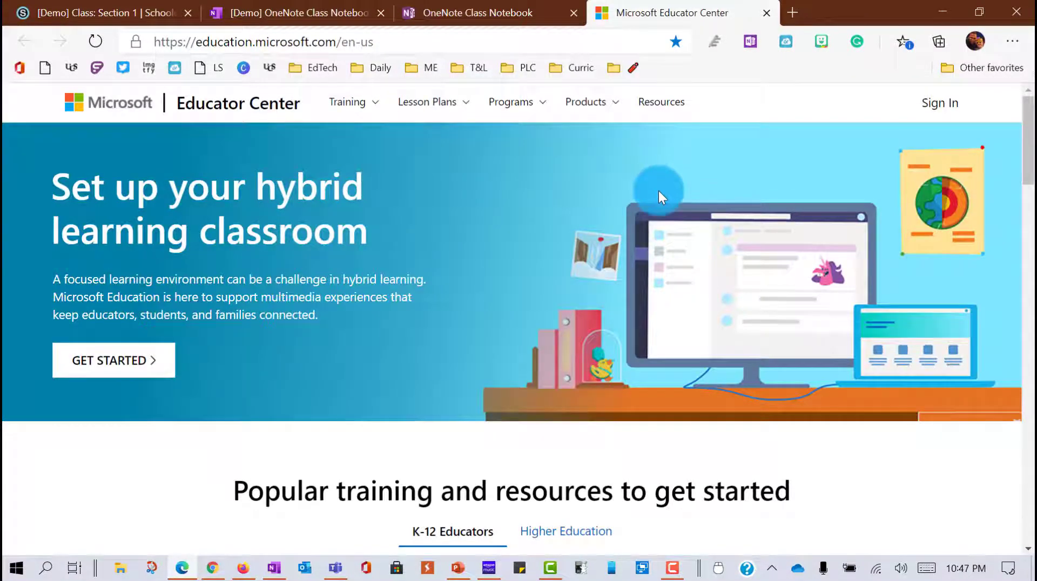
scroll(458, 335, "down", 5)
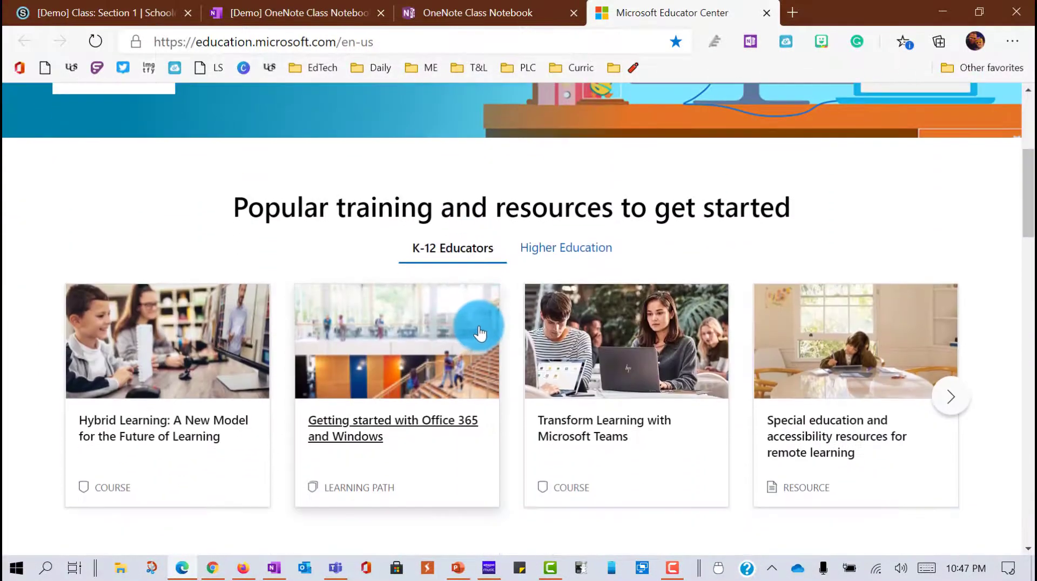
scroll(399, 346, "up", 5)
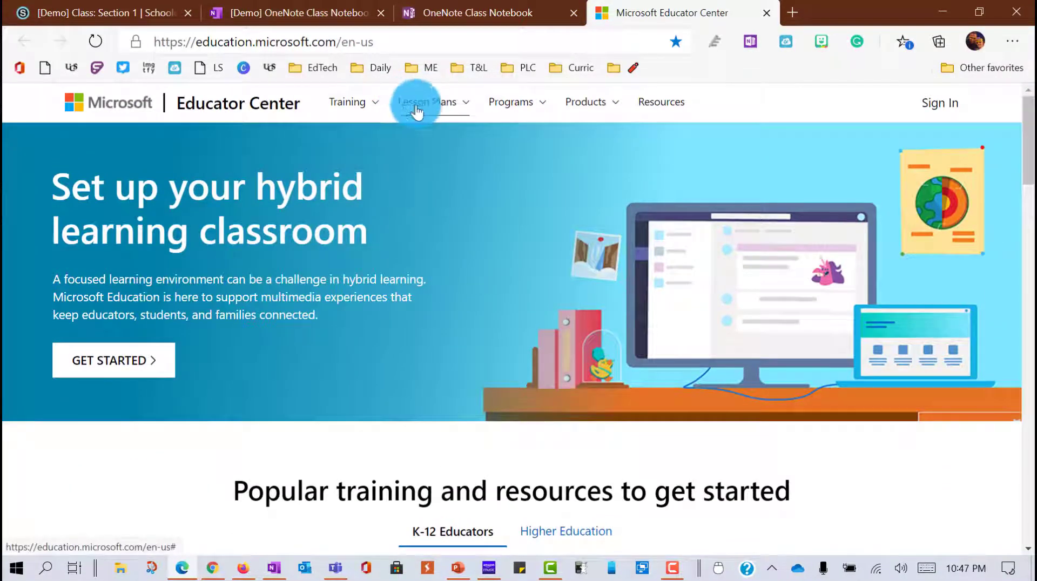
List the Educator Center's training courses and search them for "onenote"
left_click(350, 102)
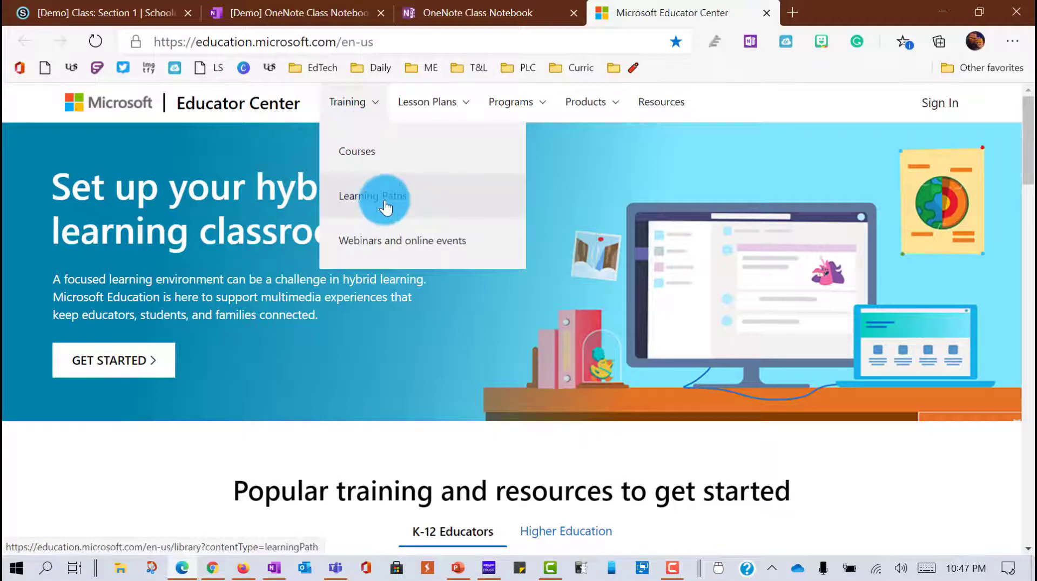
left_click(382, 153)
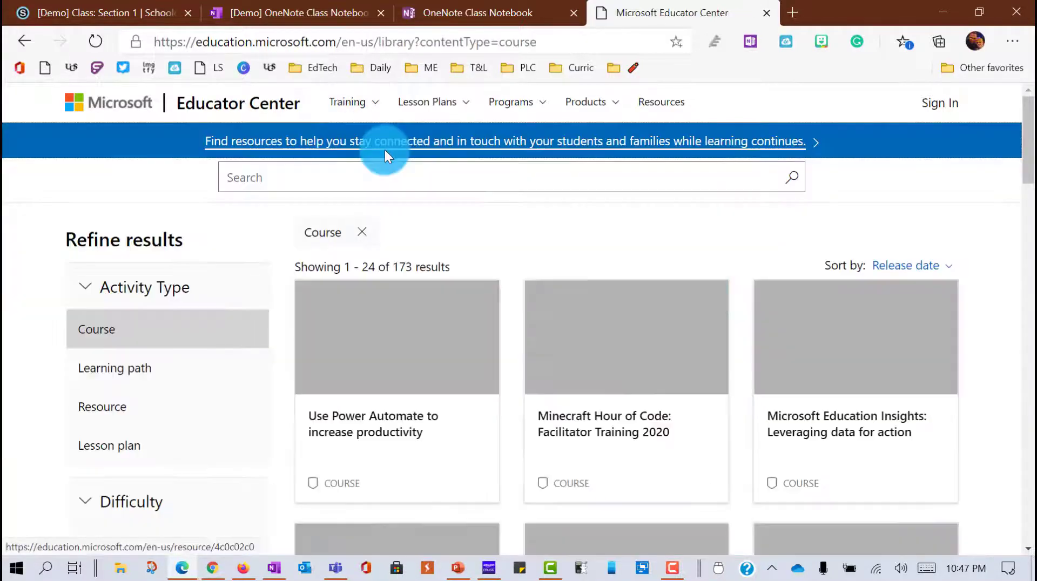
left_click(383, 172)
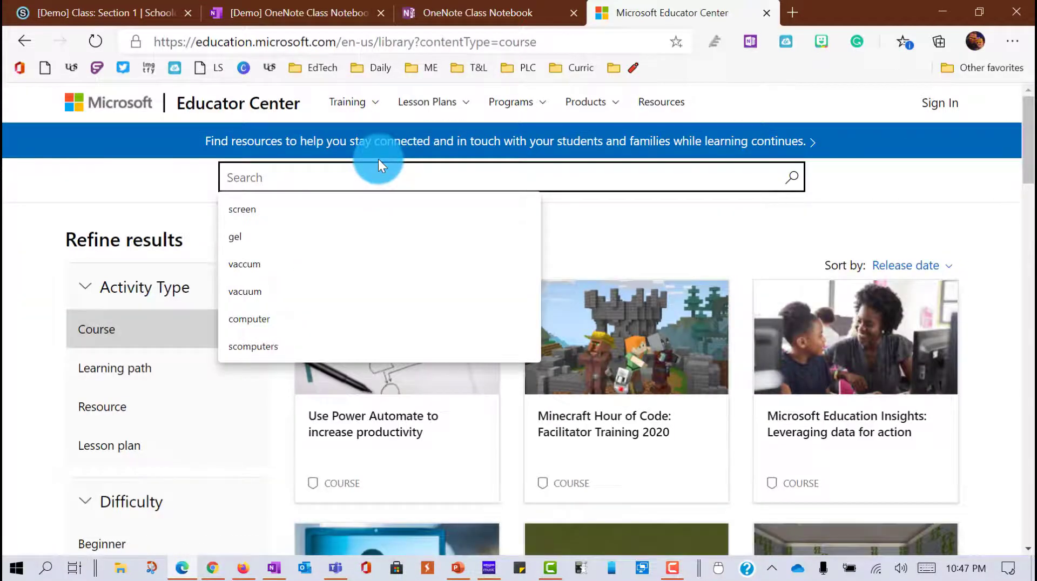
type("pn")
key("BackSpace")
key("BackSpace")
type("onenote")
key("Return")
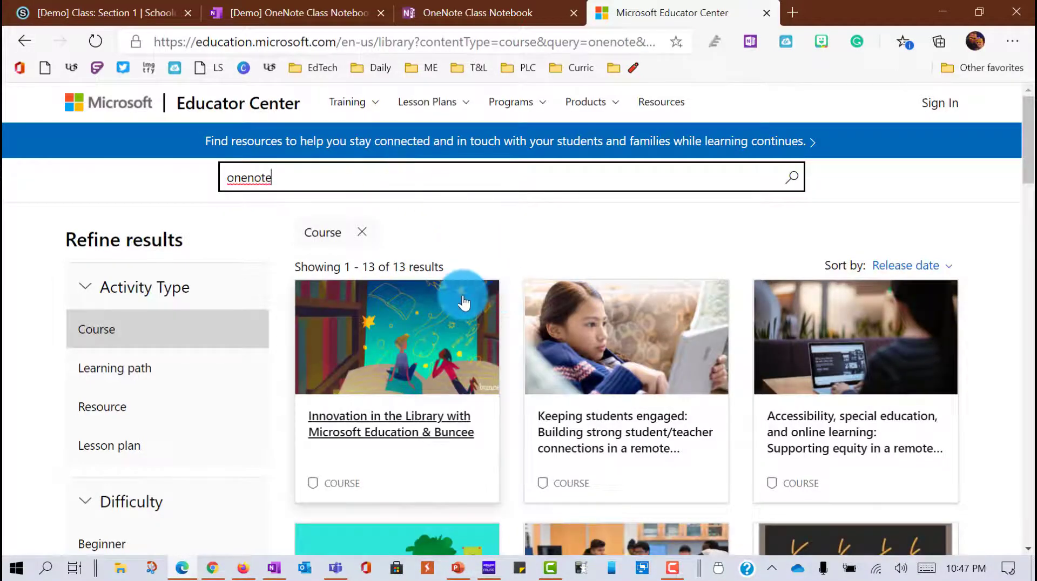
scroll(502, 338, "down", 1)
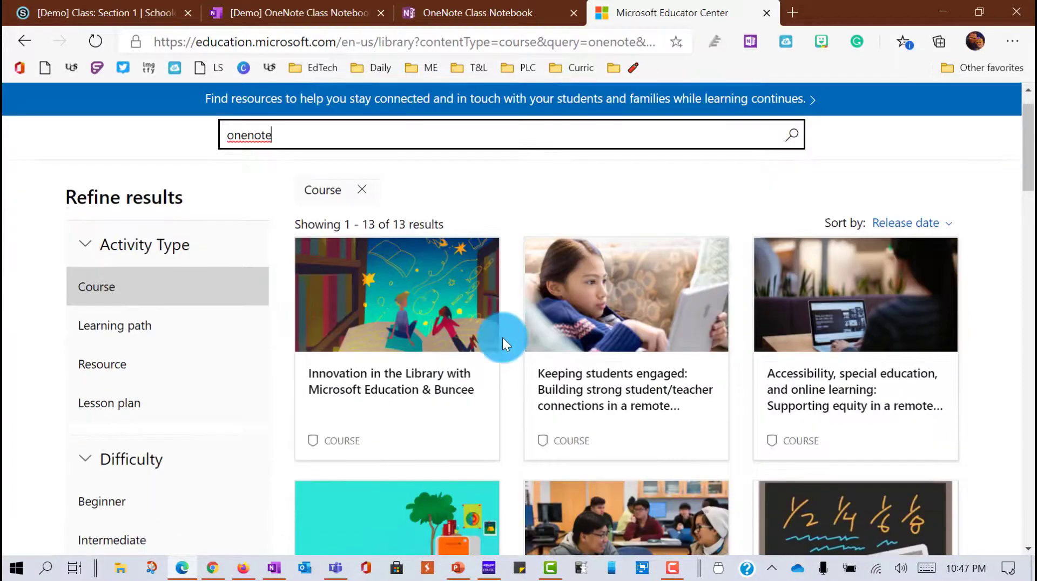
Find the course "OneNote Class Notebook: A teacher's all-in-one notebook for students" among the search results and review its overview page
scroll(503, 338, "down", 8)
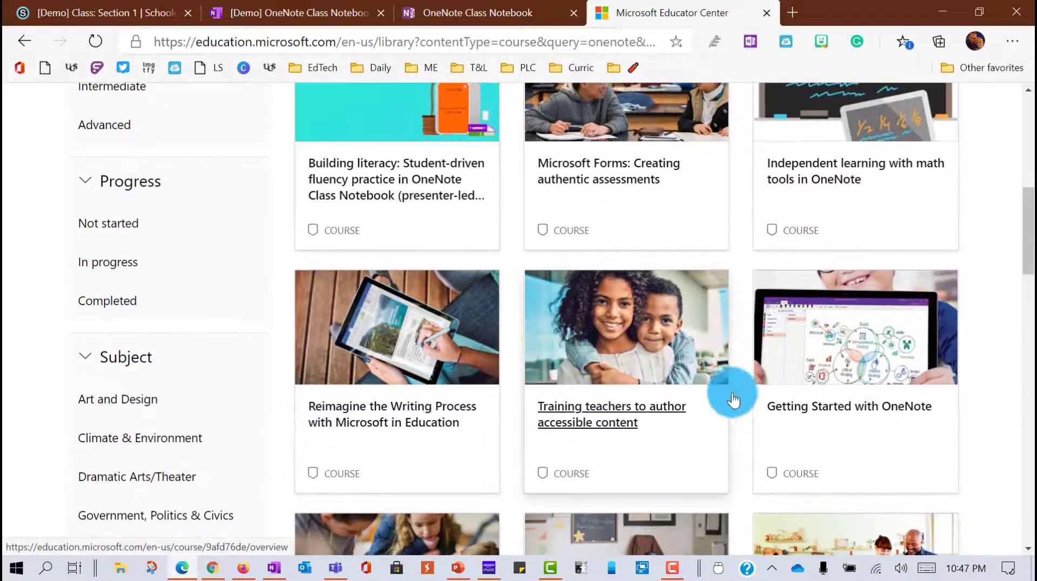
scroll(843, 415, "down", 2)
scroll(815, 343, "down", 2)
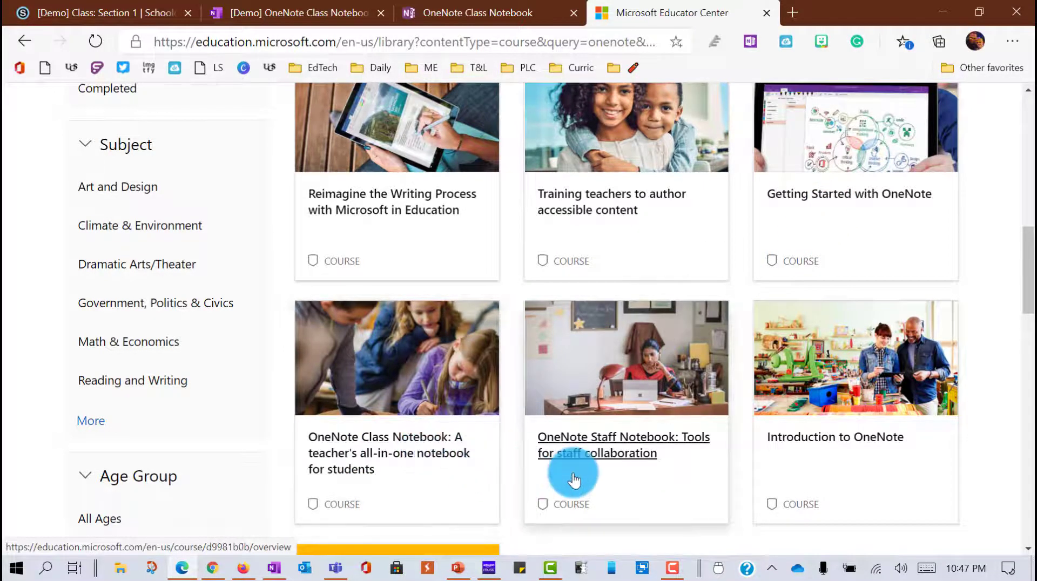
left_click(395, 462)
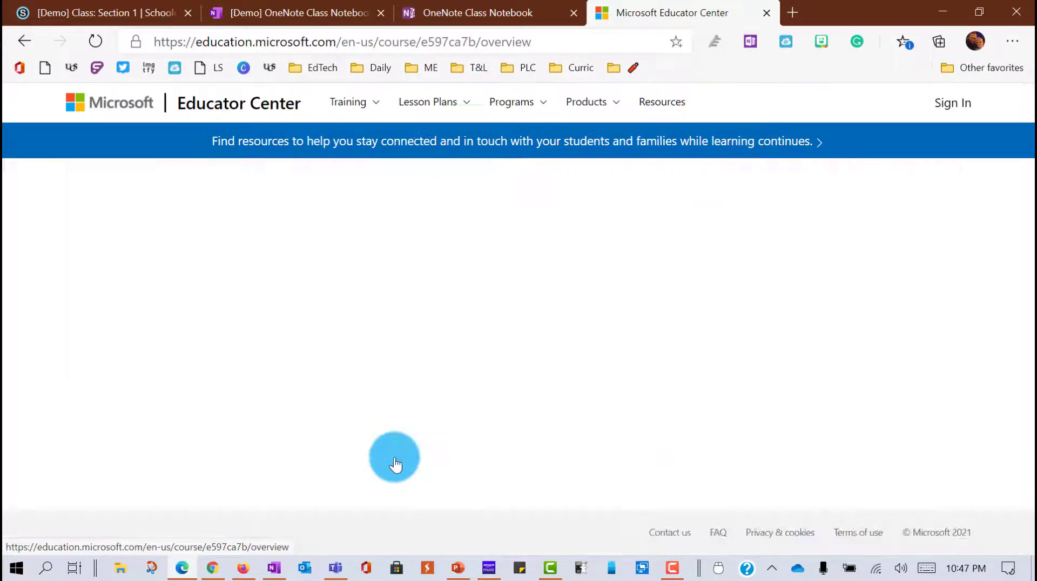
scroll(504, 385, "down", 4)
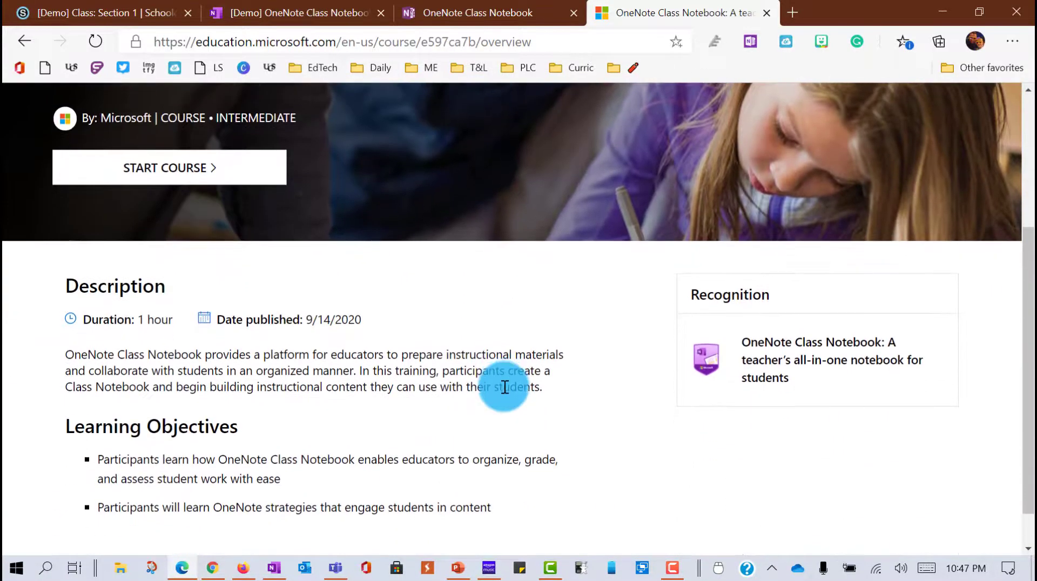
scroll(503, 387, "down", 1)
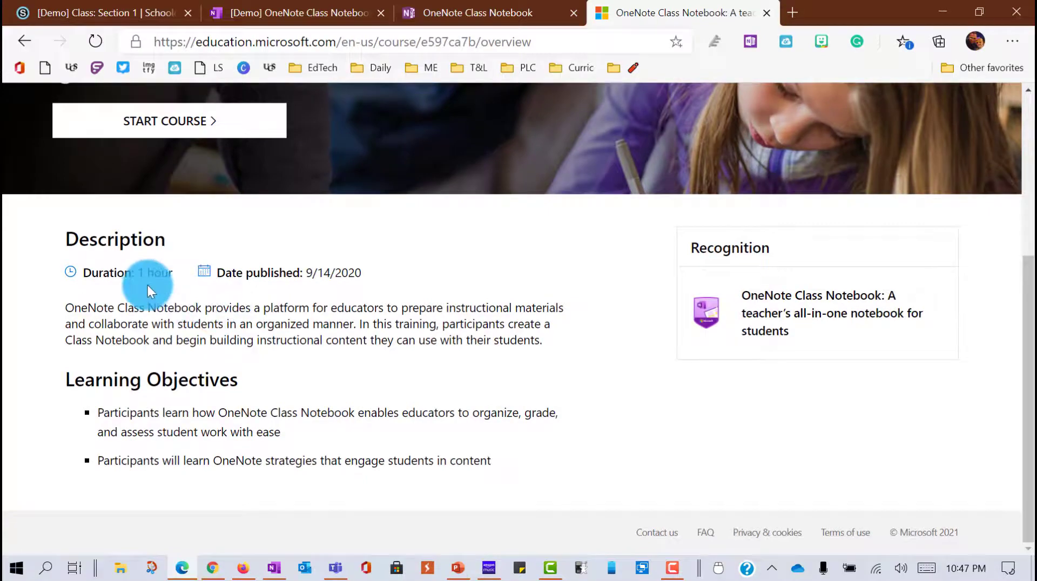
scroll(211, 294, "up", 4)
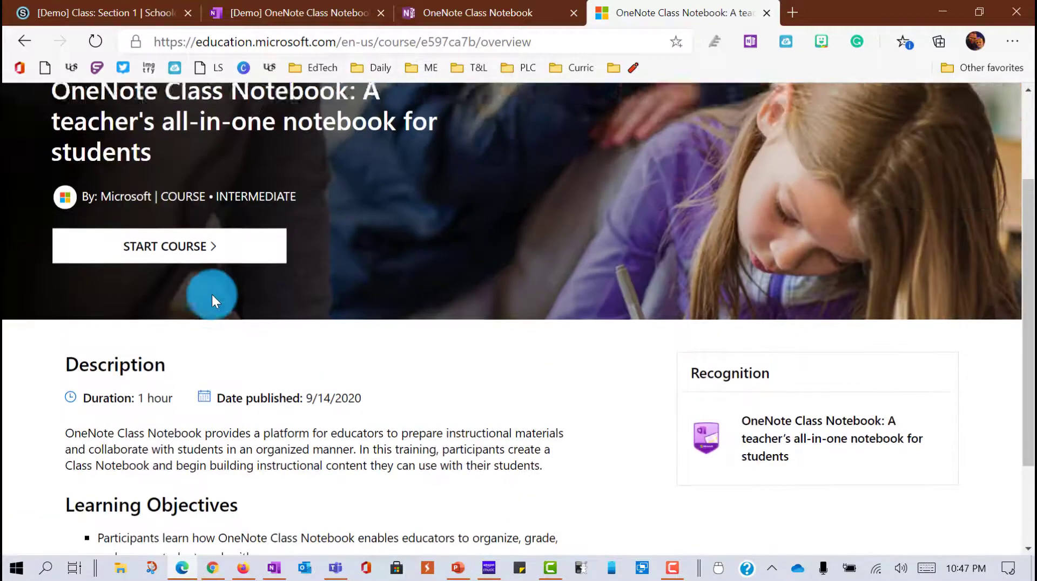
Start the OneNote Class Notebook course, look over its Module 1 page, and close the Educator Center page
left_click(204, 334)
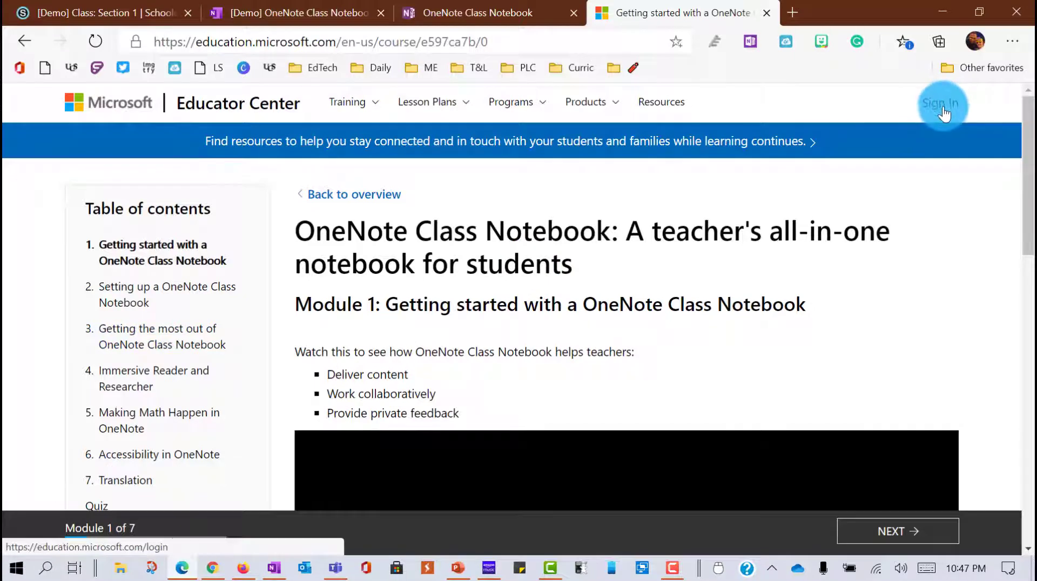
scroll(944, 111, "down", 2)
scroll(895, 190, "up", 2)
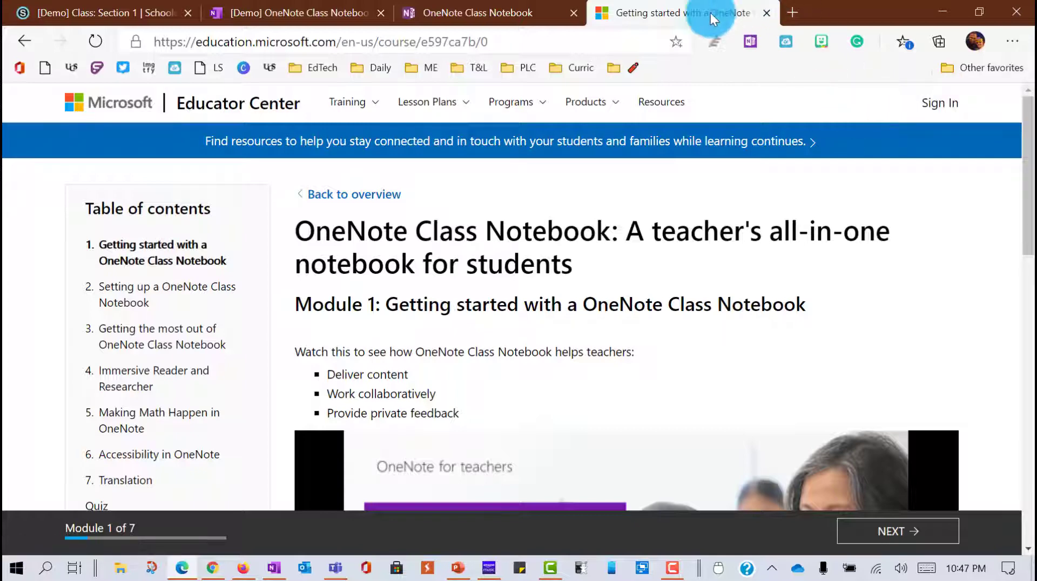
left_click(769, 10)
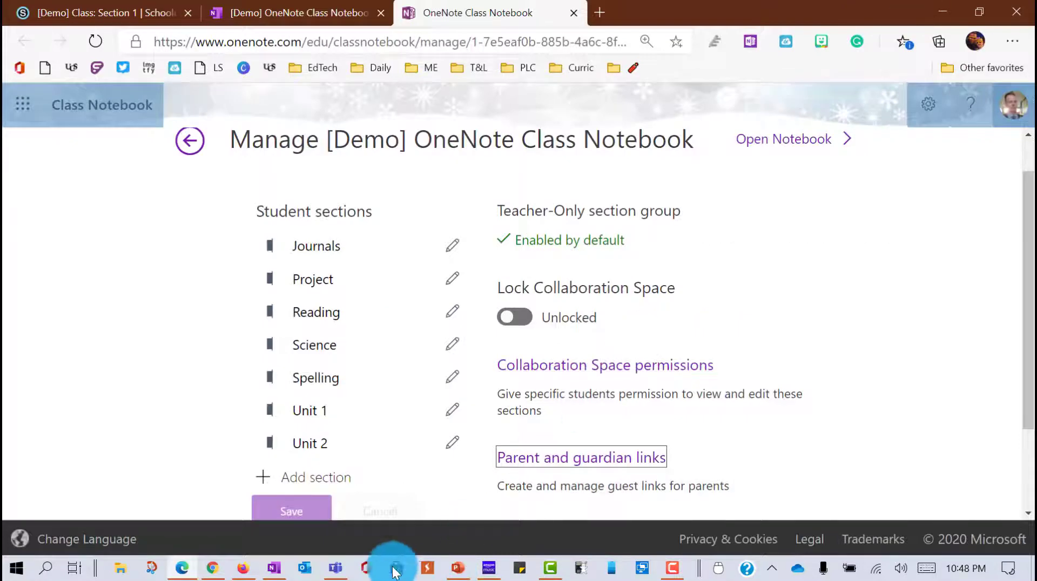
Switch back to the OneNote app and view the Class Notebook Help and Feedback options
left_click(274, 566)
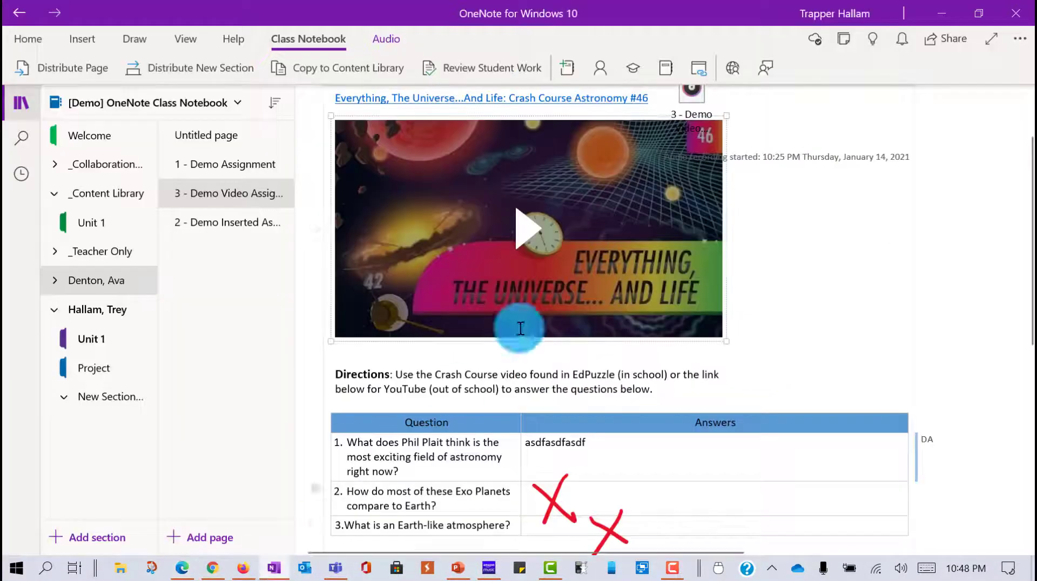
left_click(744, 69)
left_click(772, 67)
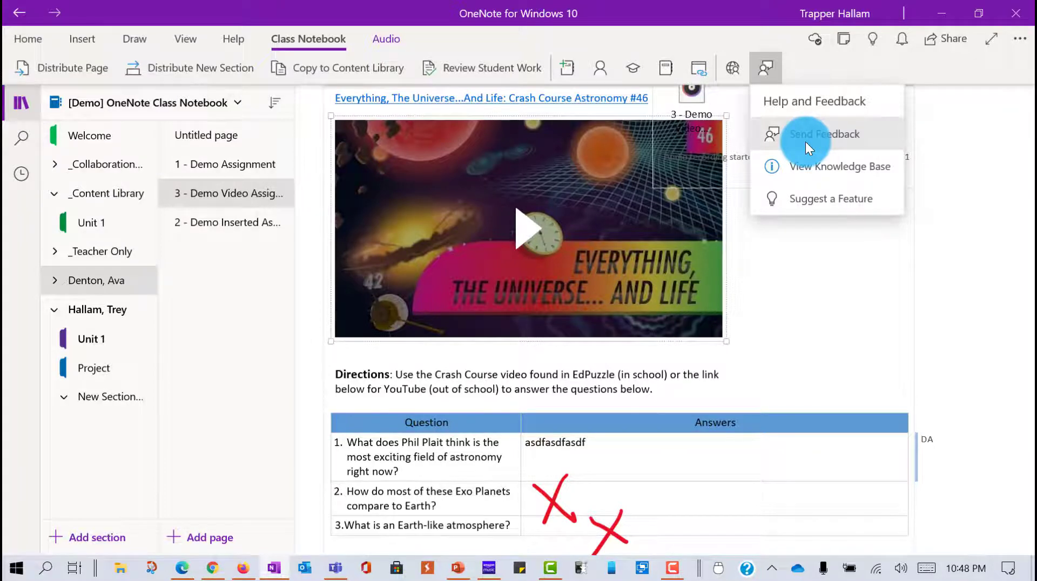
left_click(812, 70)
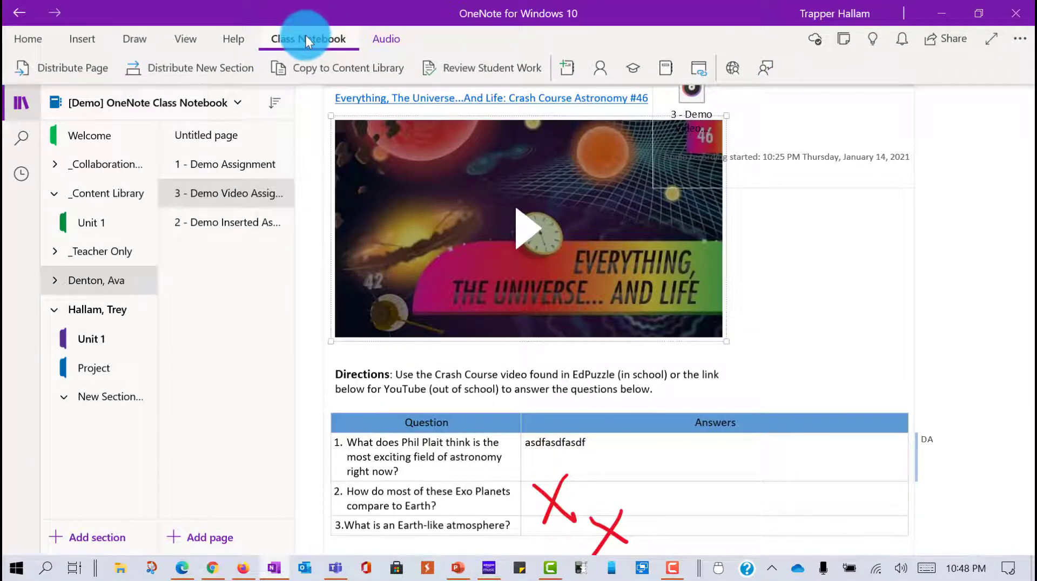
Switch to the PowerPoint slide show at the "Where is my Notebook?" slide
left_click(458, 568)
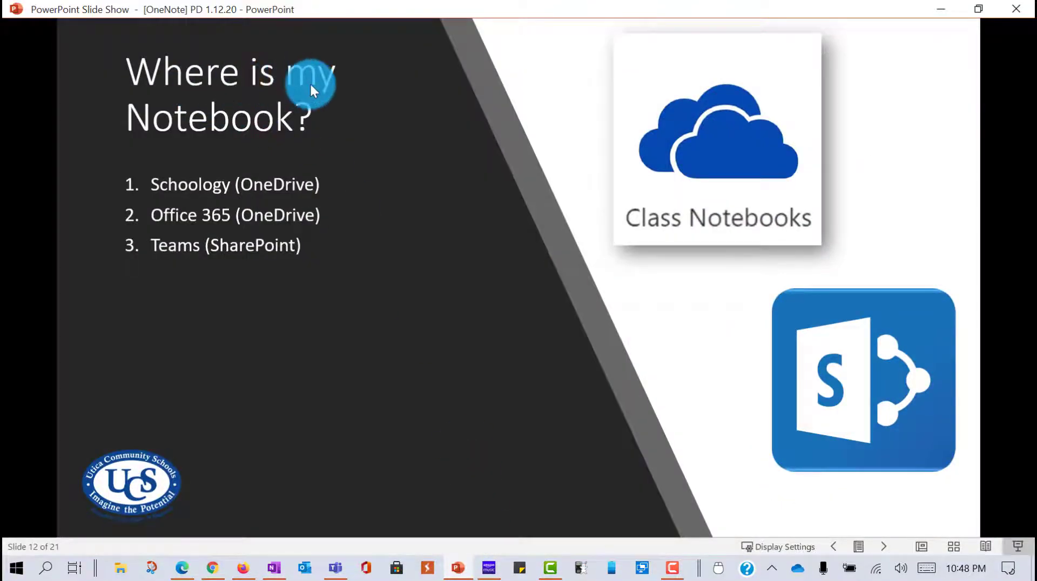